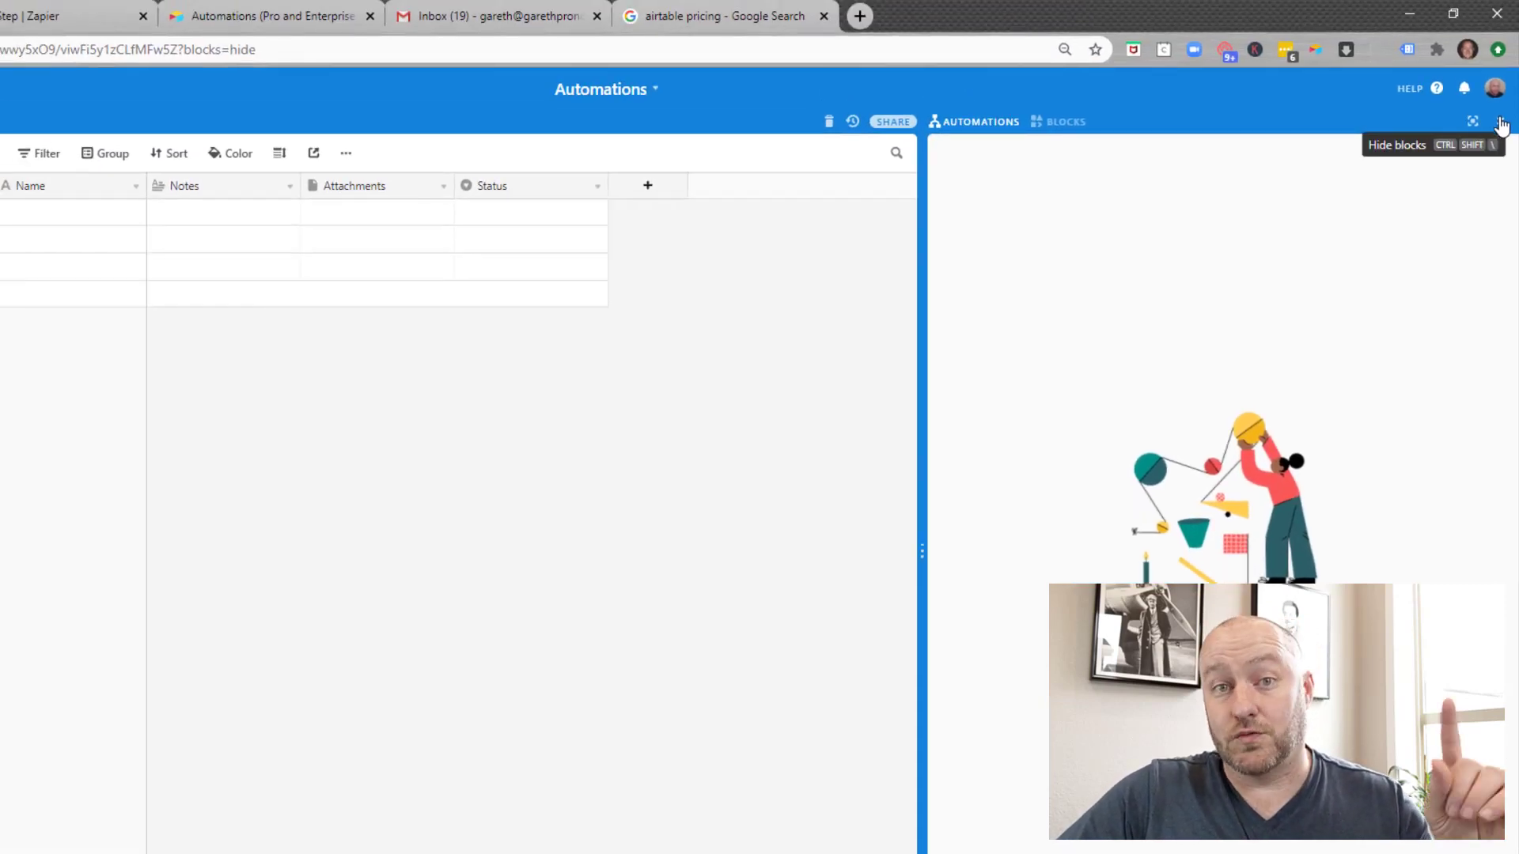
# Step: Hide the blocks panel and bring up the automations panel beside the grid
pyautogui.click(1501, 125)
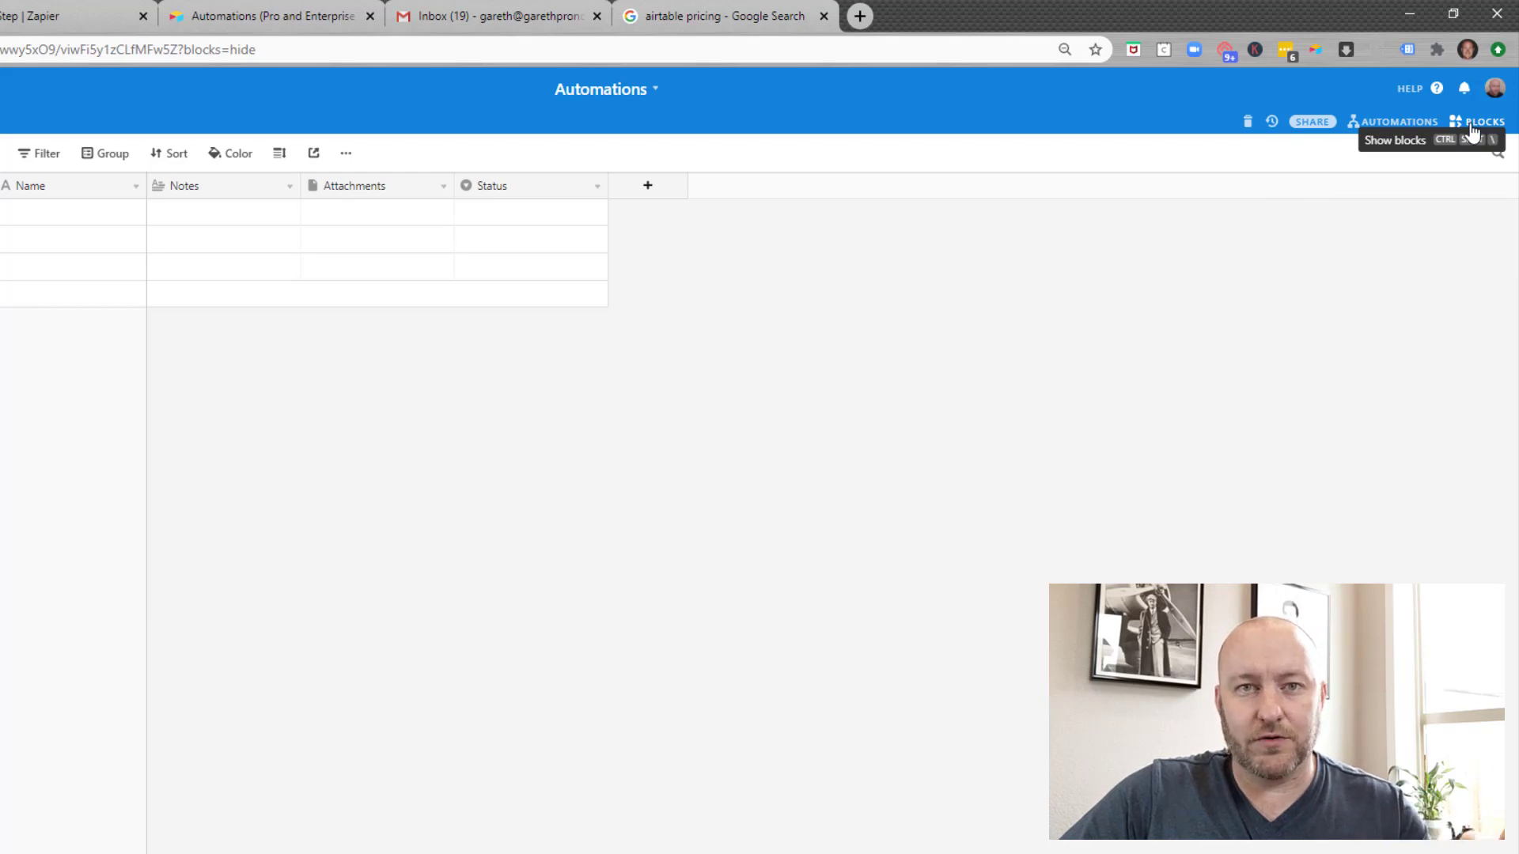
pyautogui.click(1386, 123)
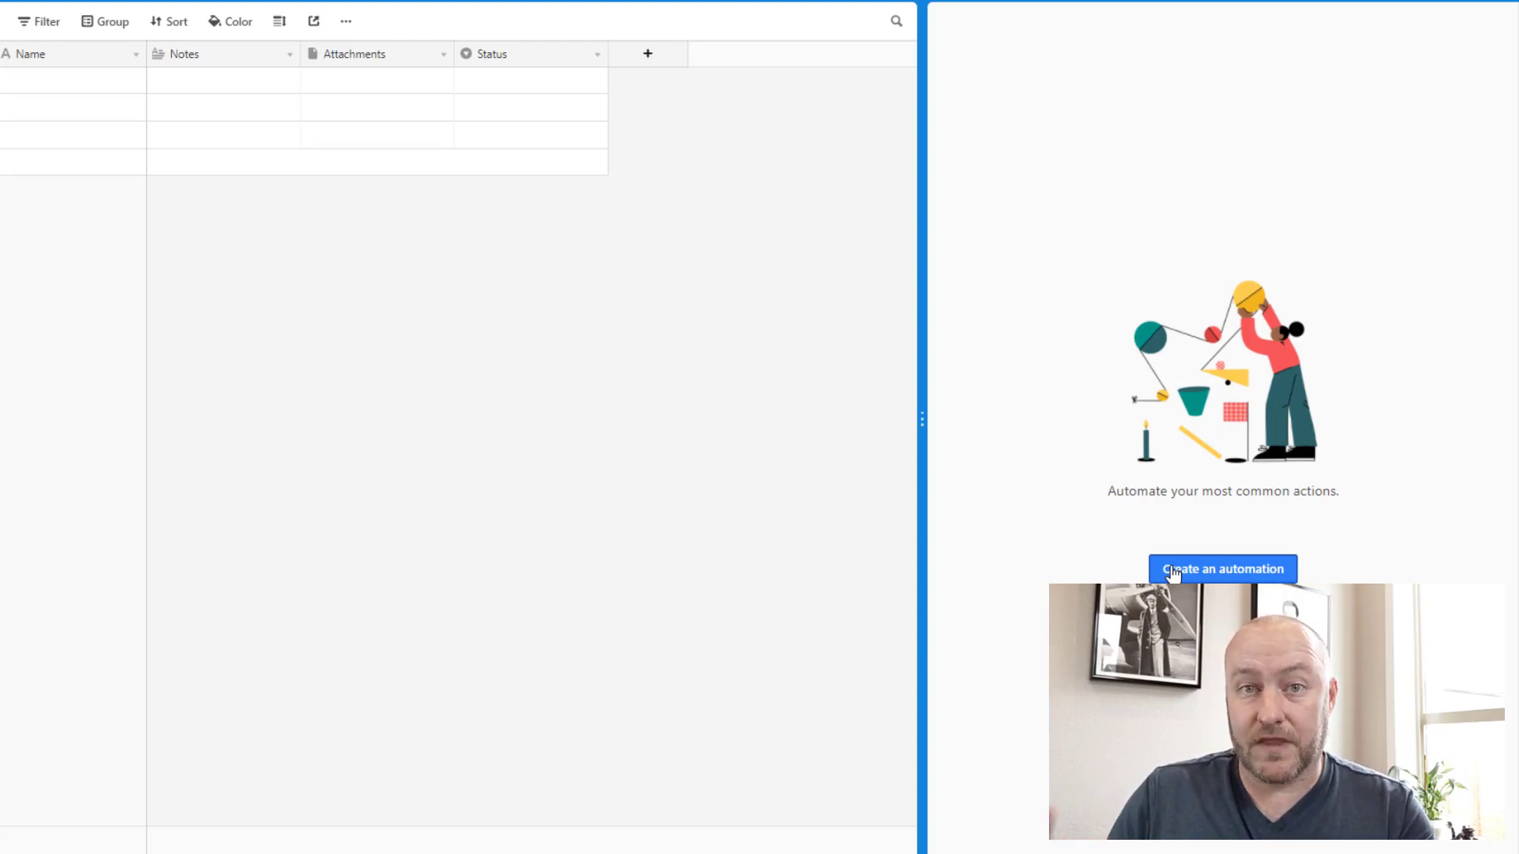
# Step: Create a new automation, Automation 1, and select its name field for editing
pyautogui.click(1173, 572)
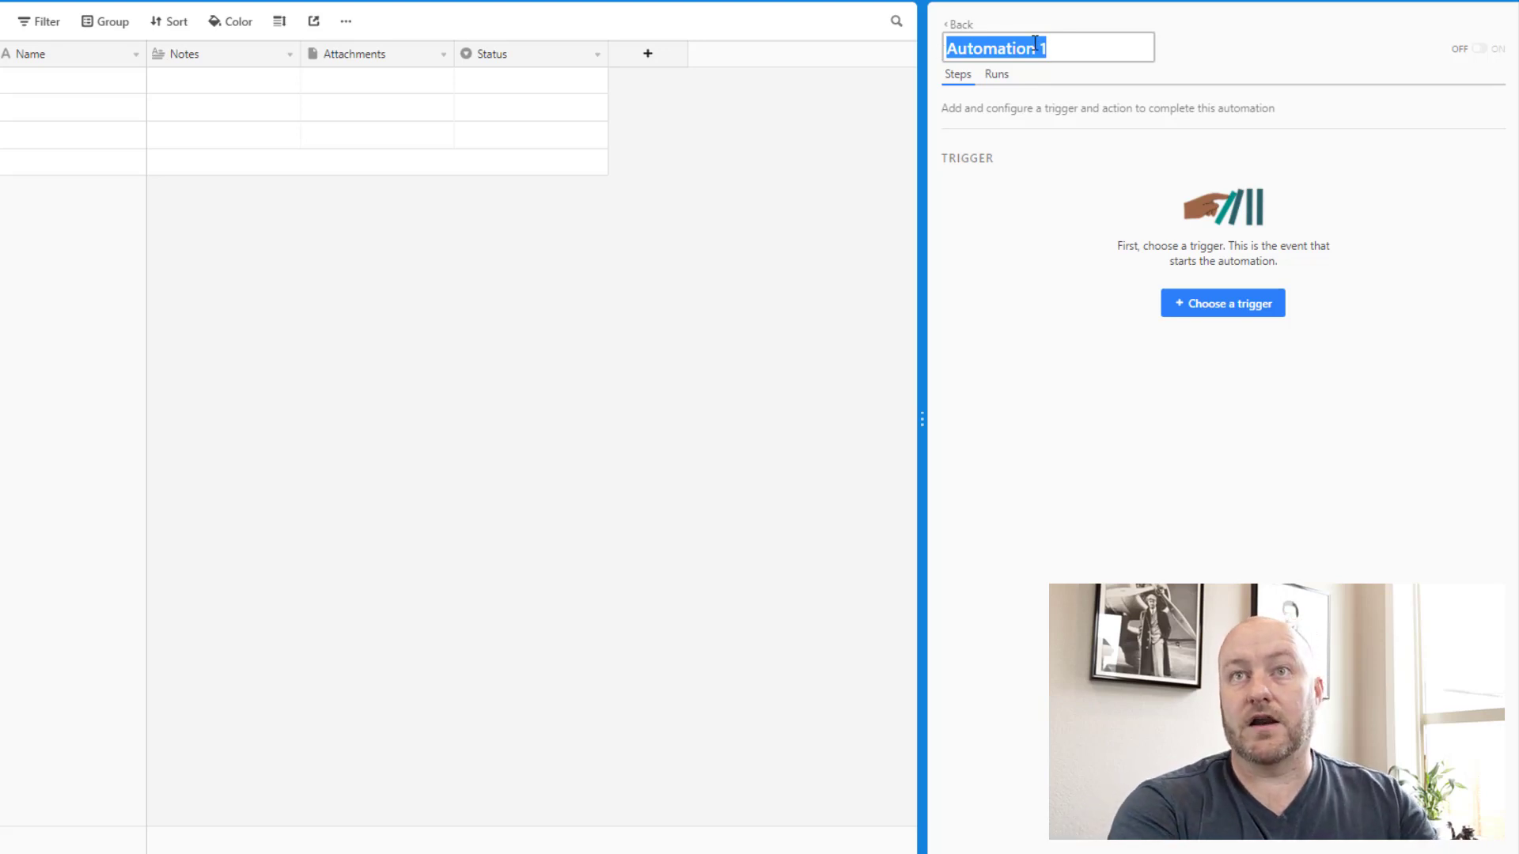
pyautogui.click(1034, 46)
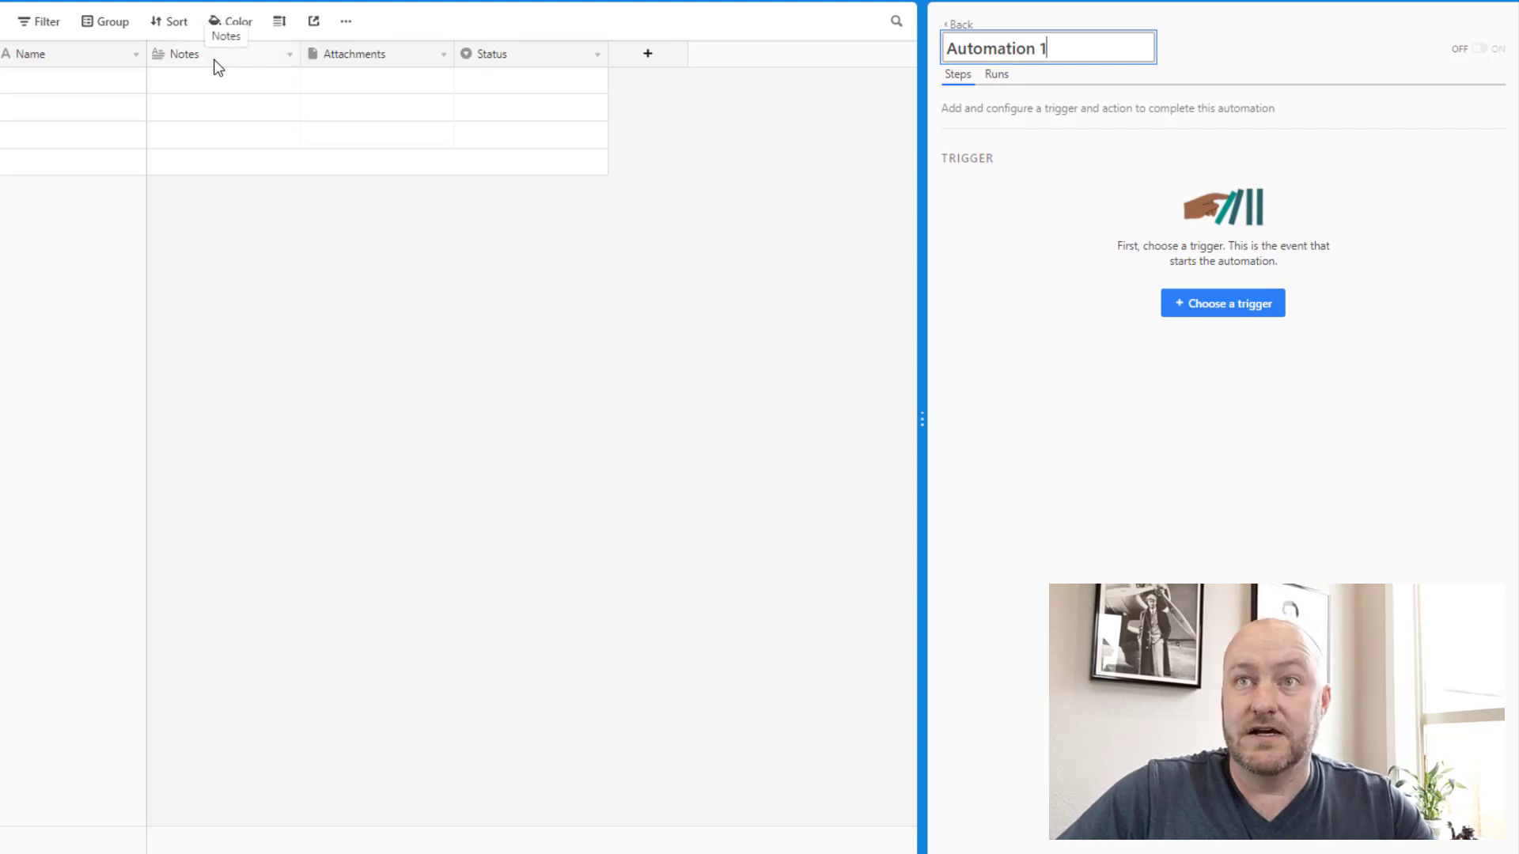
# Step: Delete the Notes, Attachments and Status fields from Table 1
pyautogui.rightClick(194, 57)
pyautogui.click(214, 431)
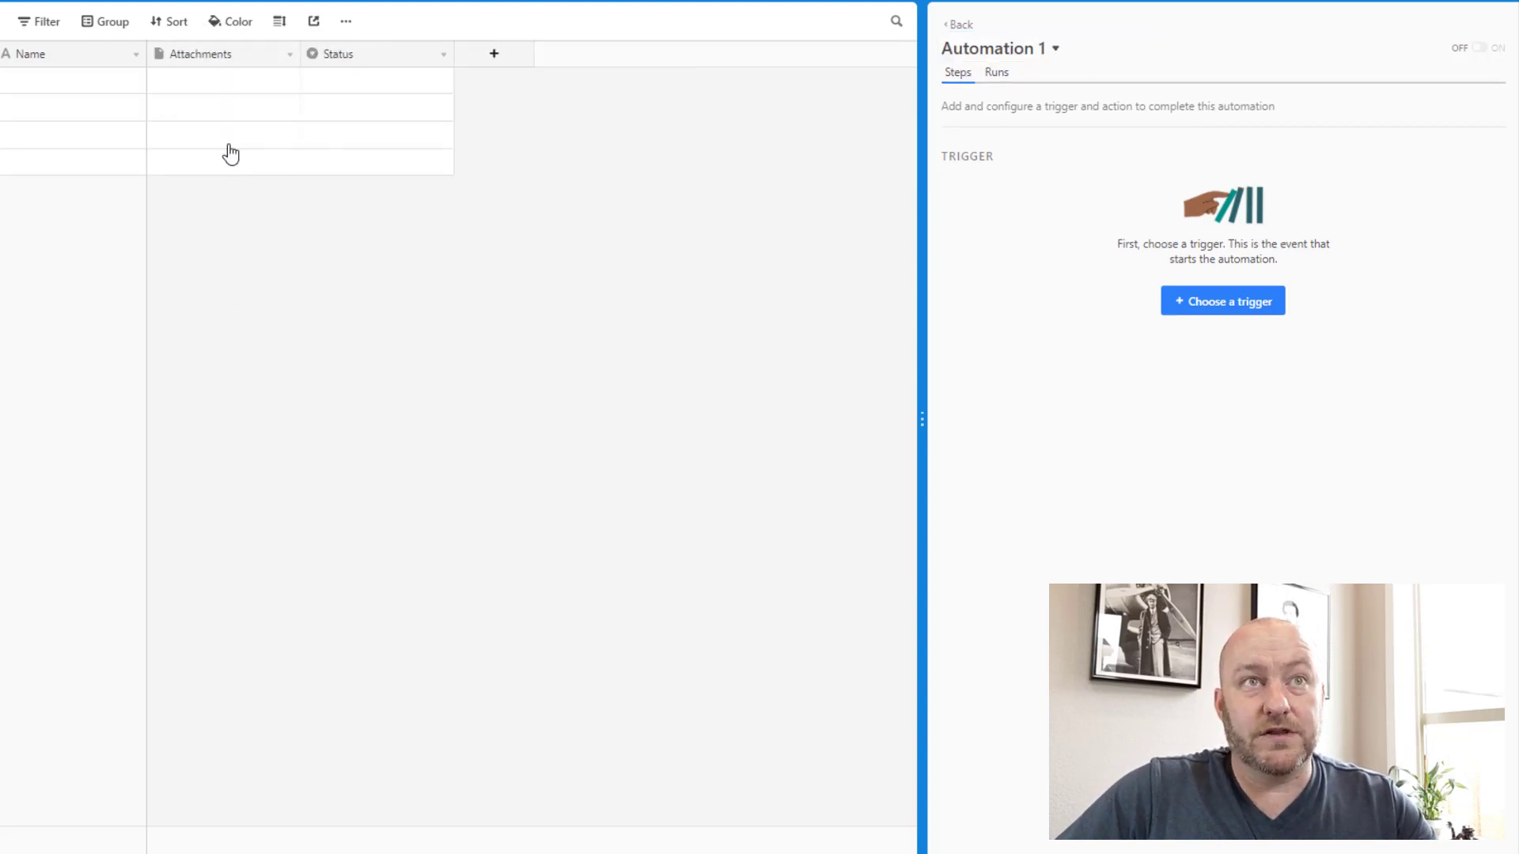
pyautogui.rightClick(226, 59)
pyautogui.click(213, 429)
pyautogui.rightClick(225, 64)
pyautogui.click(204, 428)
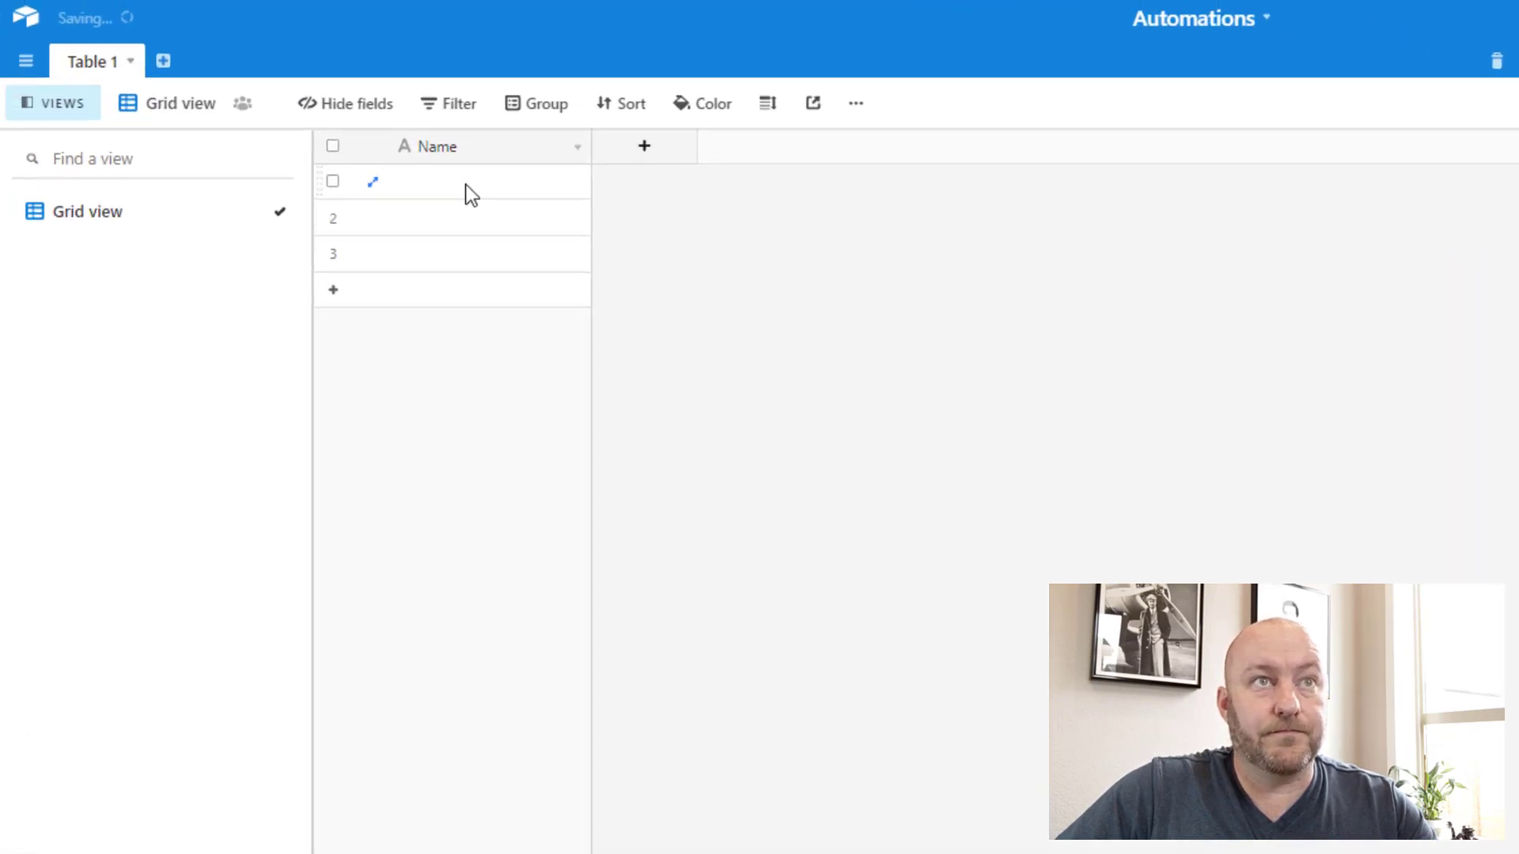
# Step: Rename the Name field to 'Full Name' and add 'First Name' and 'Last Name' fields
pyautogui.click(474, 190)
pyautogui.doubleClick(491, 146)
pyautogui.write('Full Name')
pyautogui.press('Return')
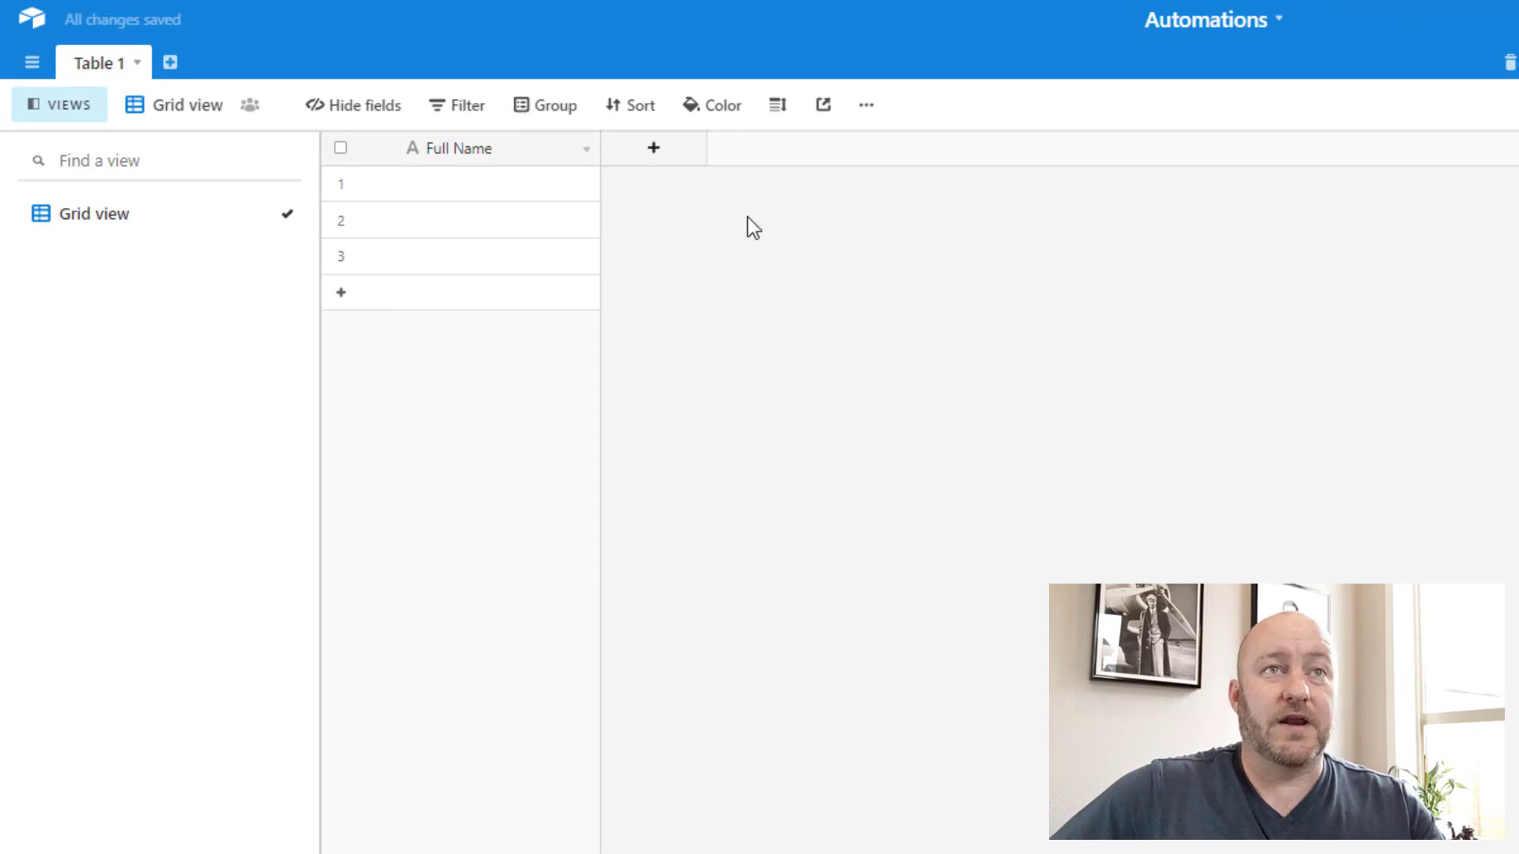
pyautogui.click(663, 162)
pyautogui.write('First')
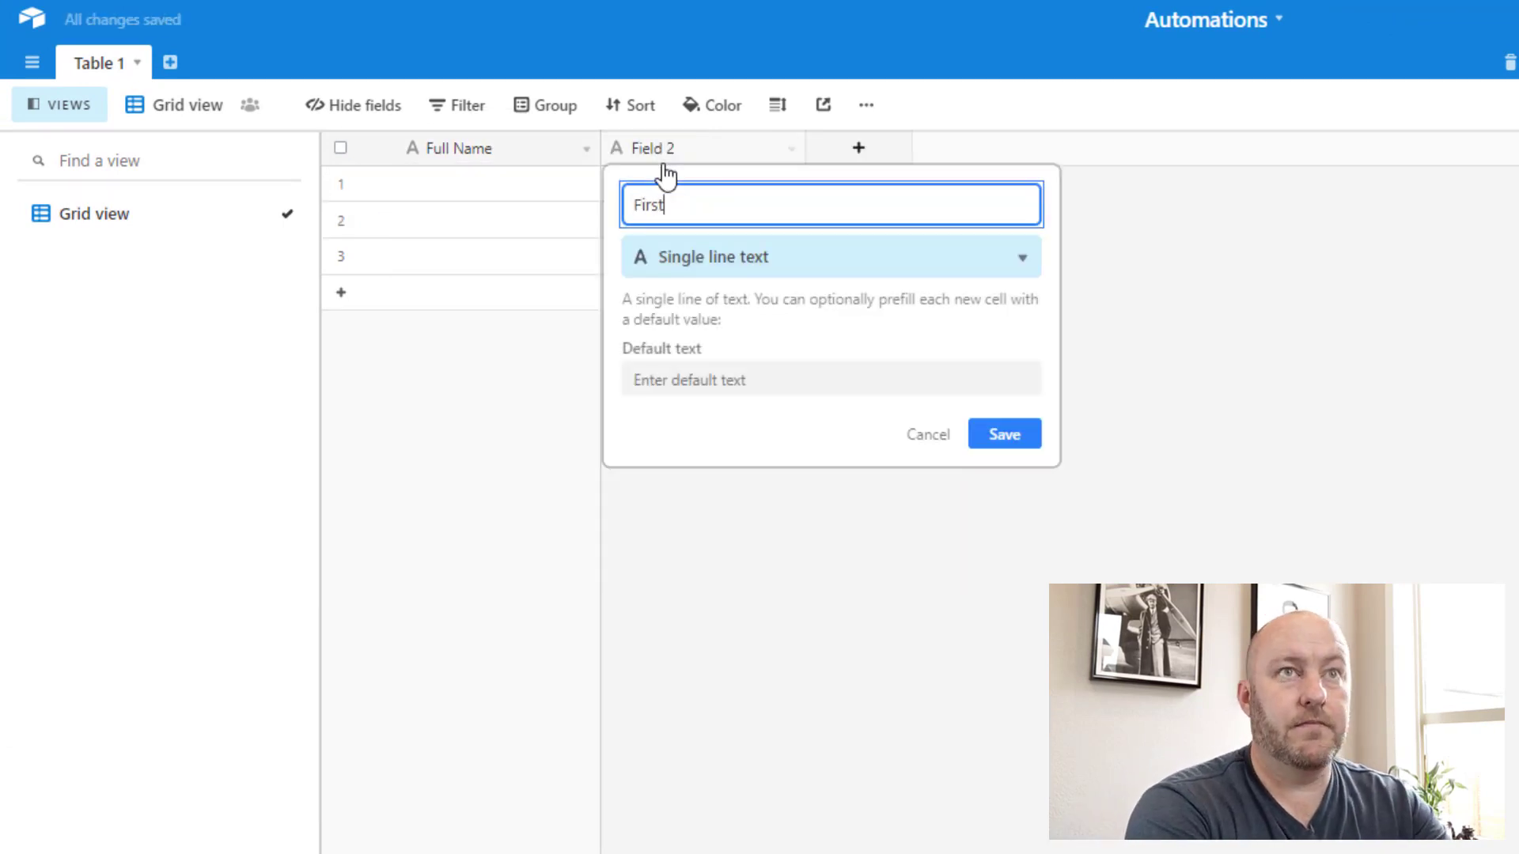
pyautogui.write(' Name')
pyautogui.press('Return')
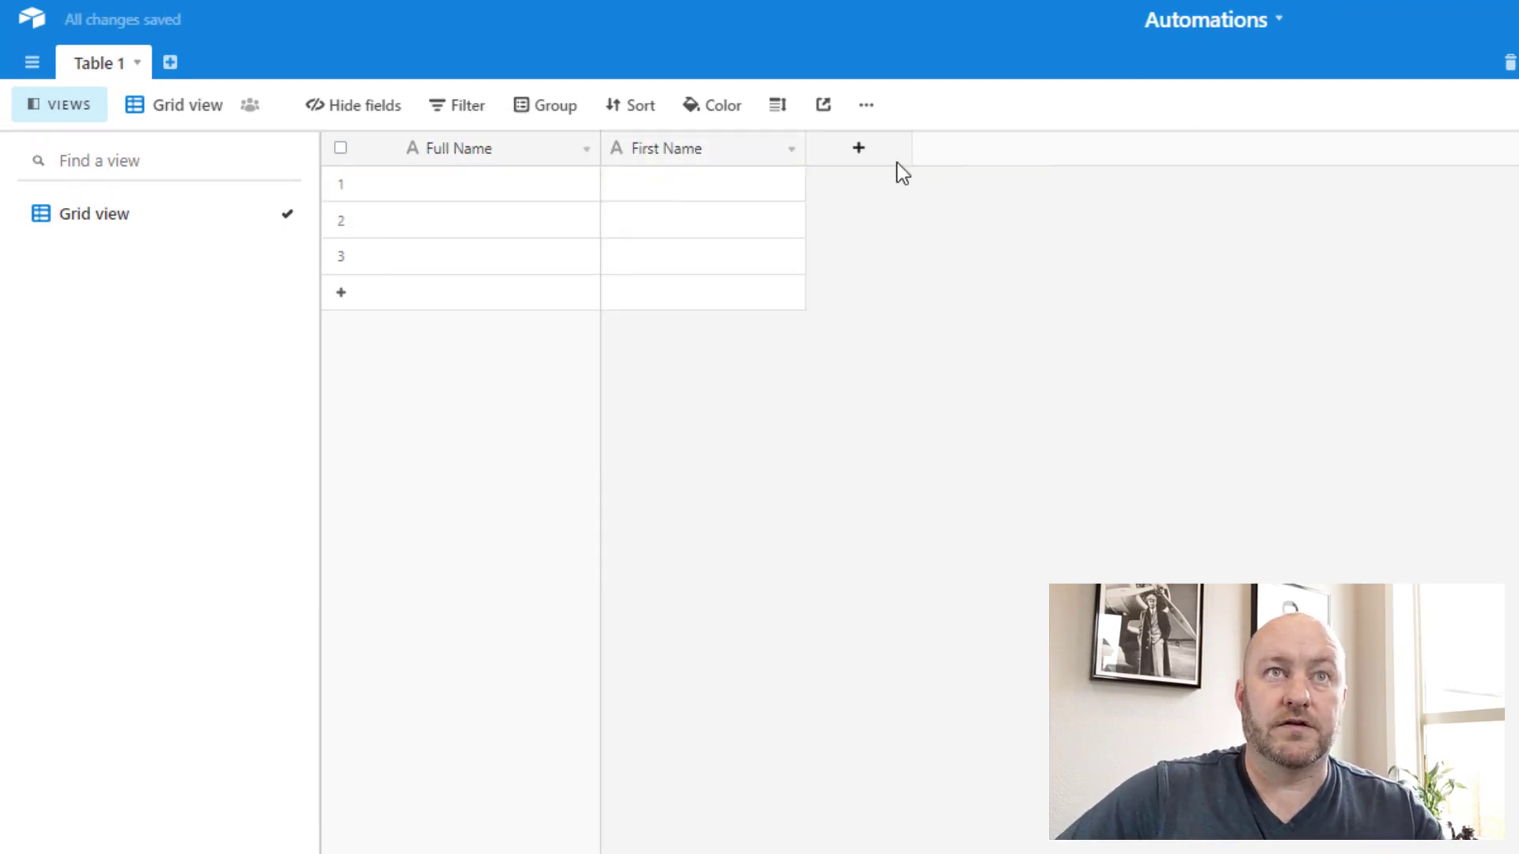
pyautogui.click(879, 165)
pyautogui.write('Last Name')
pyautogui.press('Return')
# Step: Add an 'Email' field and set its type to Email
pyautogui.click(1044, 155)
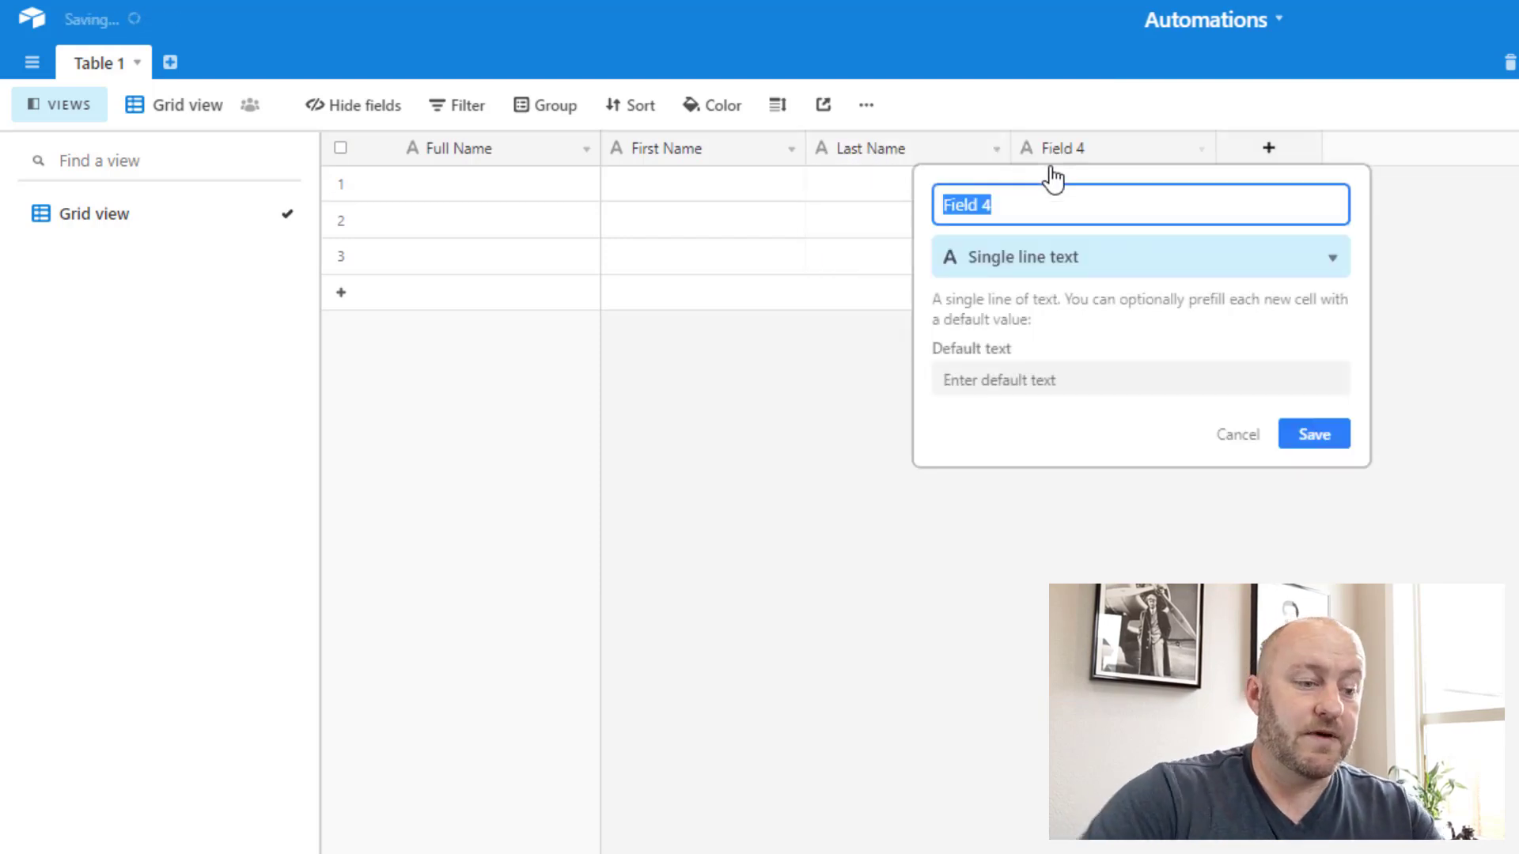
pyautogui.write('Email')
pyautogui.press('Return')
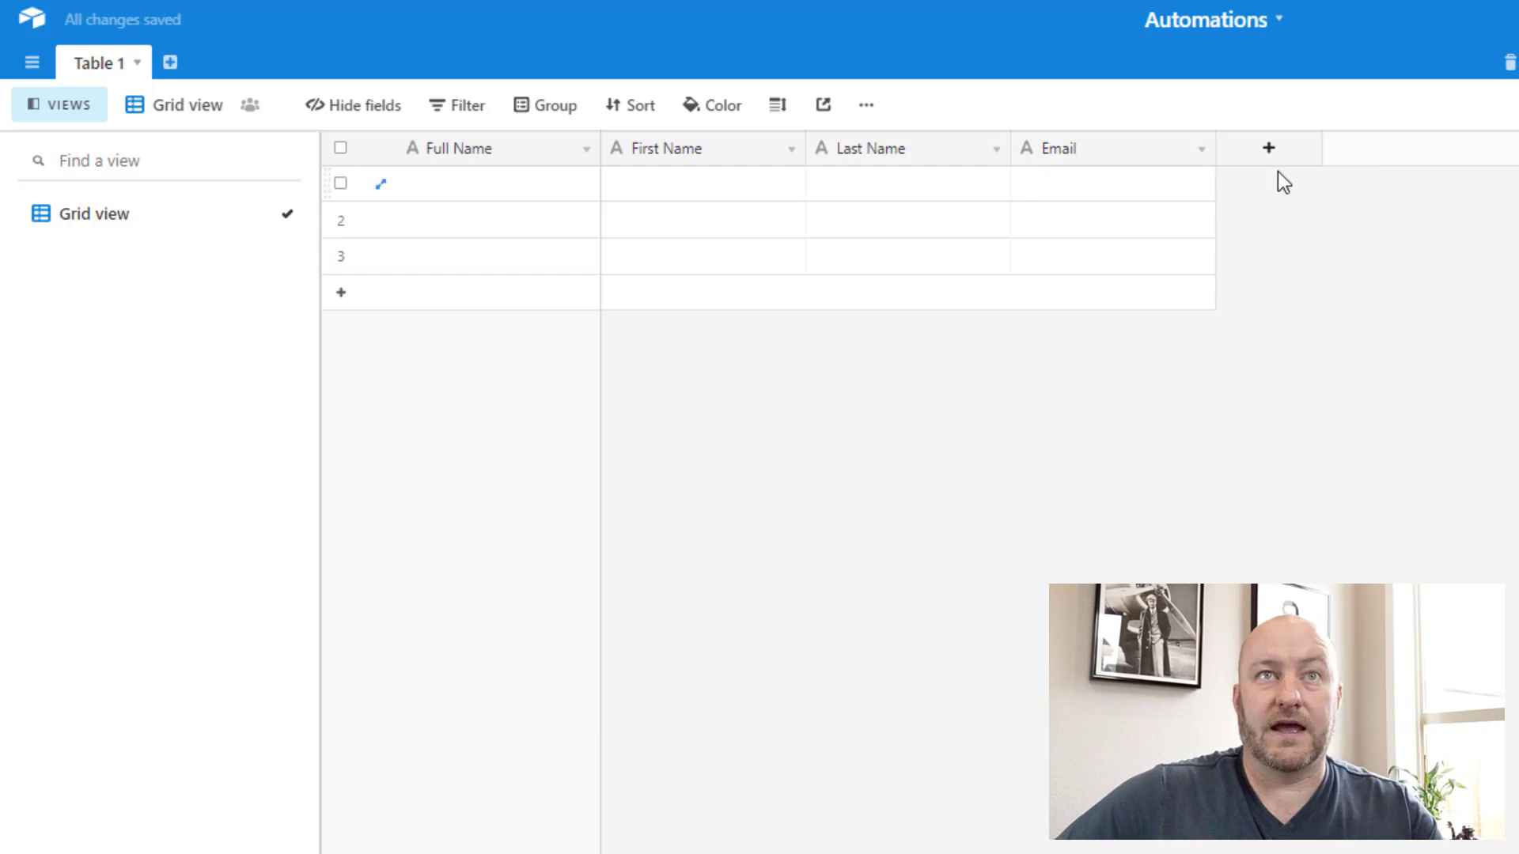
pyautogui.doubleClick(1180, 156)
pyautogui.click(1112, 261)
pyautogui.write('e')
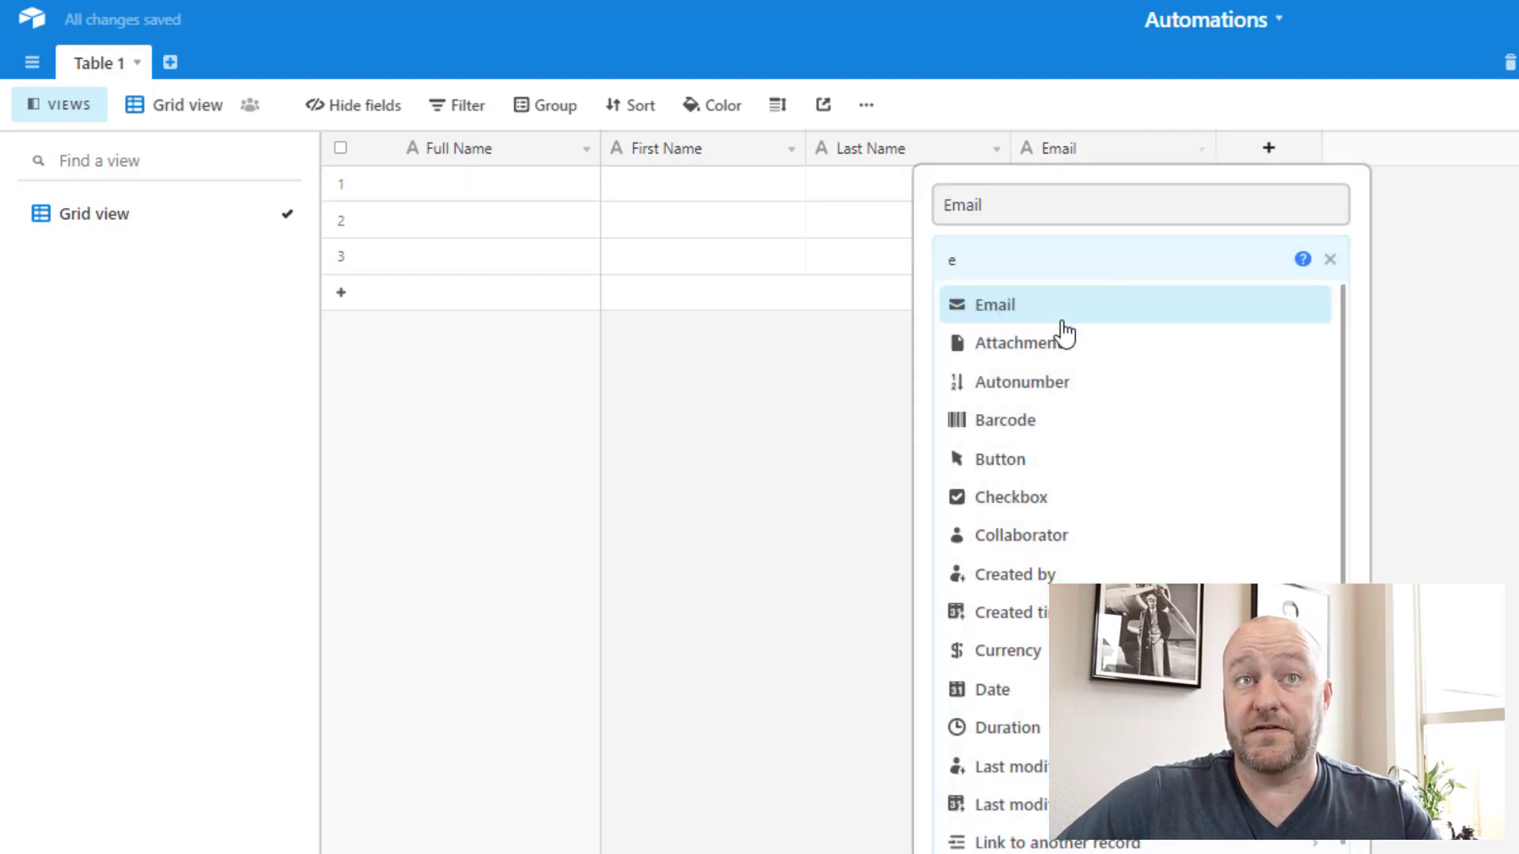
pyautogui.click(1061, 313)
pyautogui.click(1314, 354)
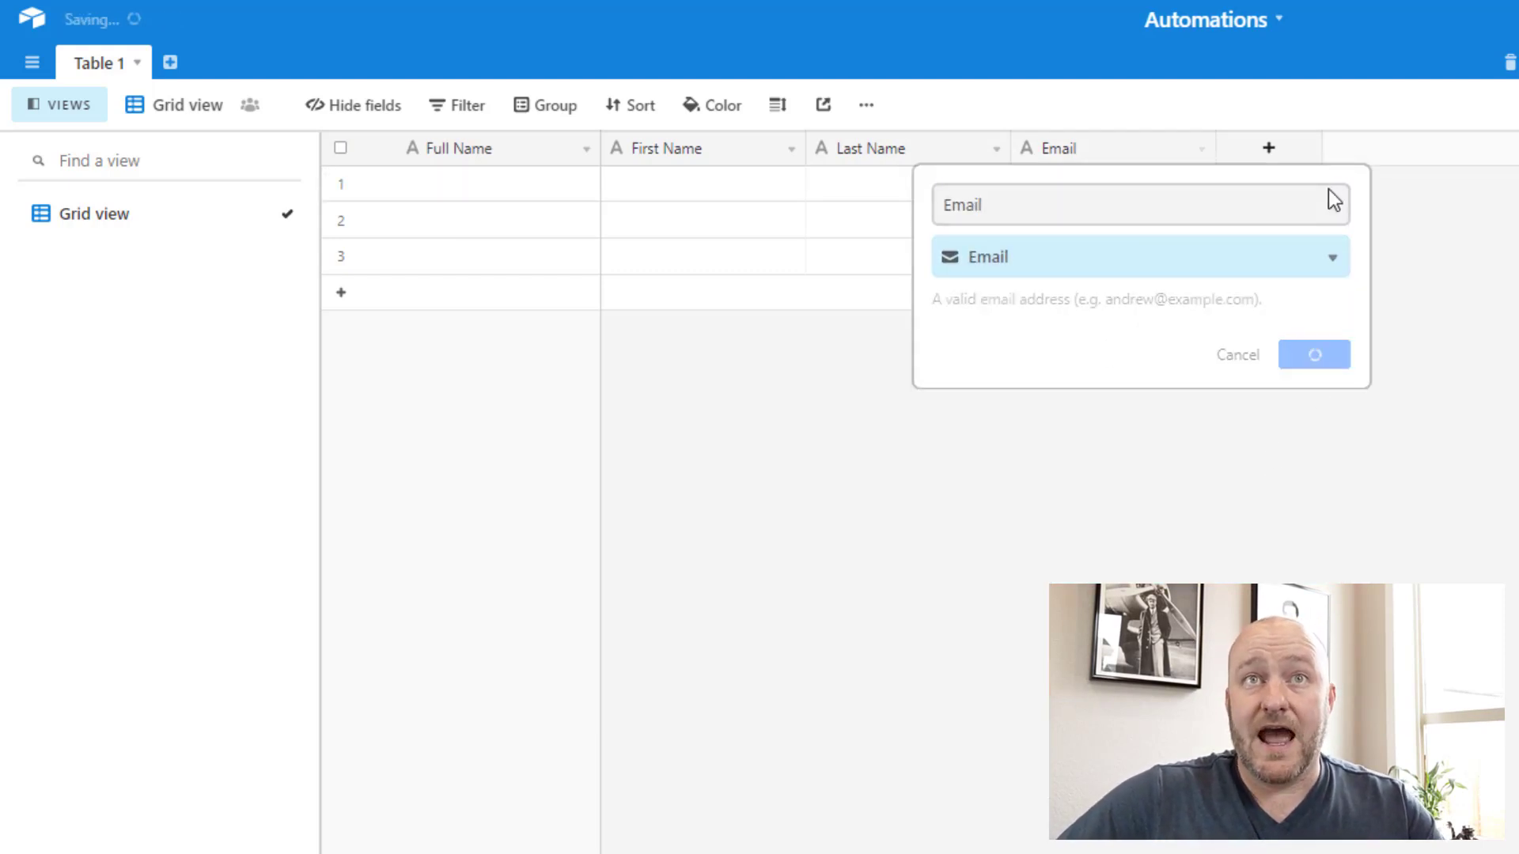
# Step: Add a checkbox-type field named 'Send Email Checkbox'
pyautogui.click(1269, 149)
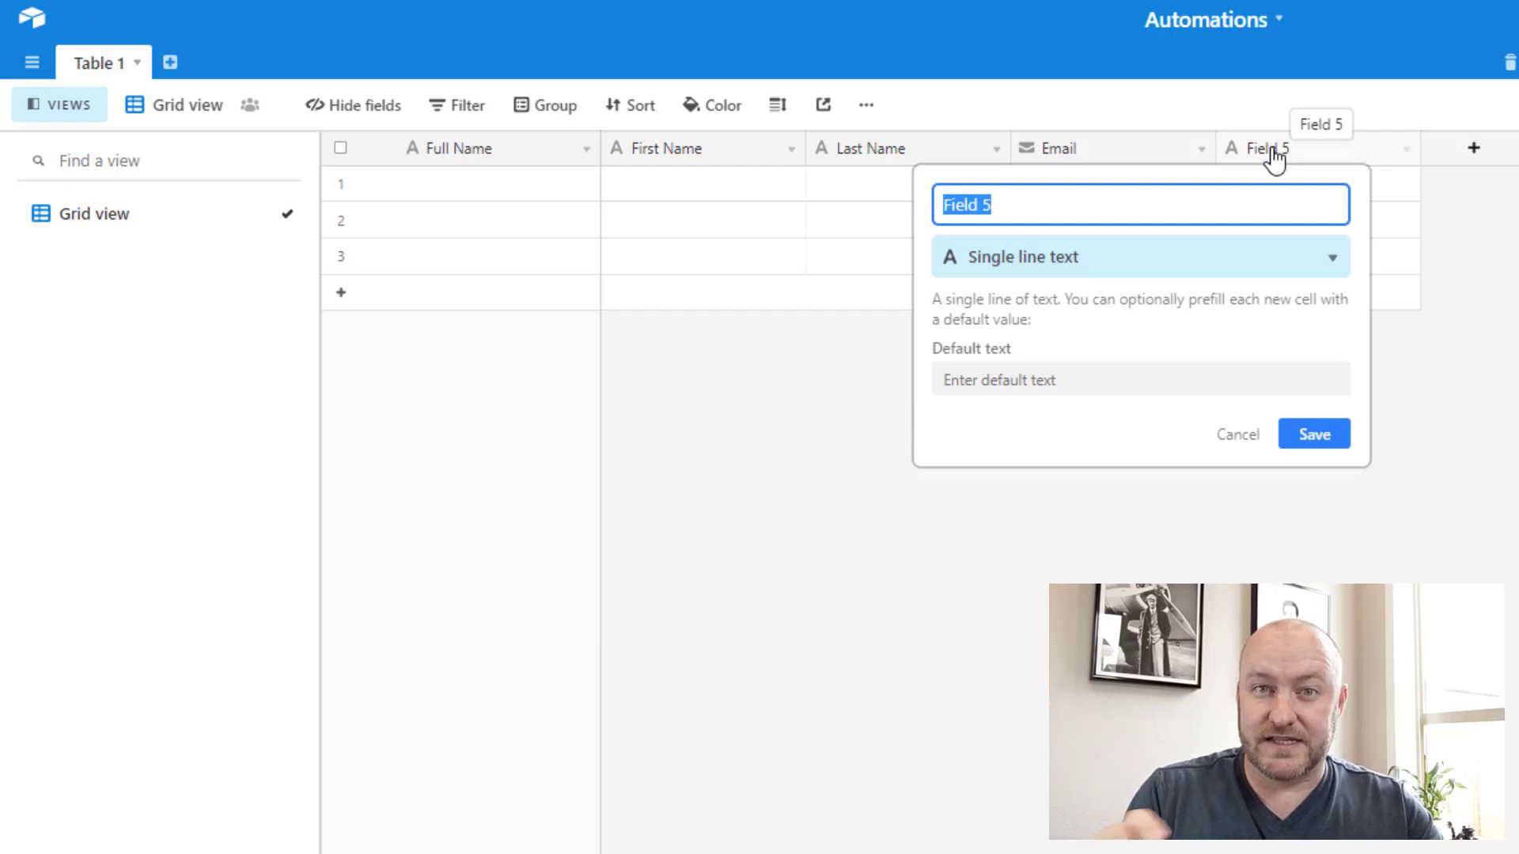
pyautogui.write('Send EMail')
pyautogui.press('BackSpace')
pyautogui.press('BackSpace')
pyautogui.press('BackSpace')
pyautogui.write('mail Checkbox')
pyautogui.press('Tab')
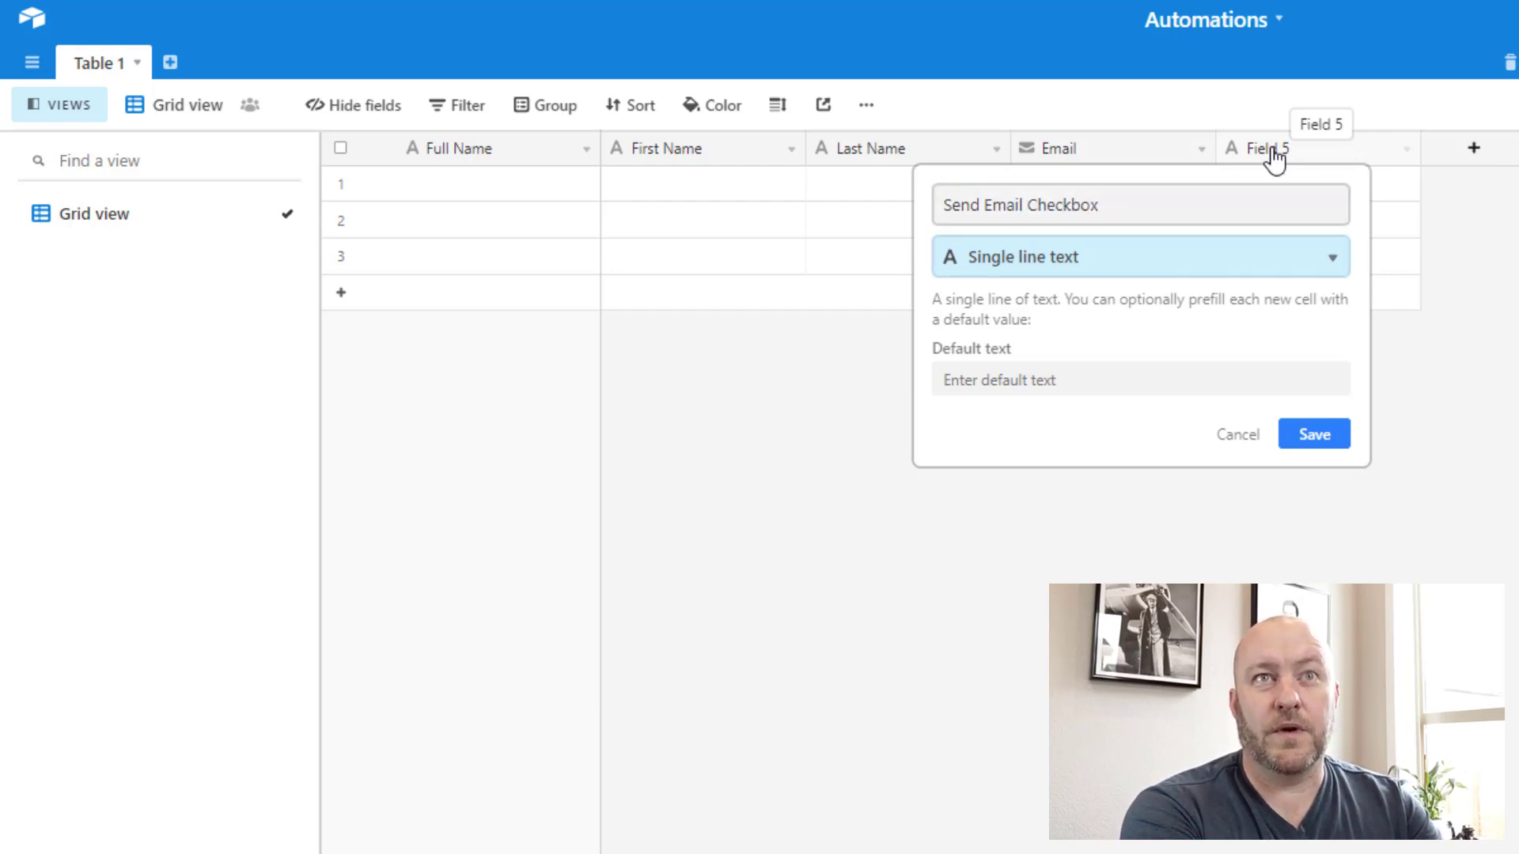
pyautogui.write('check')
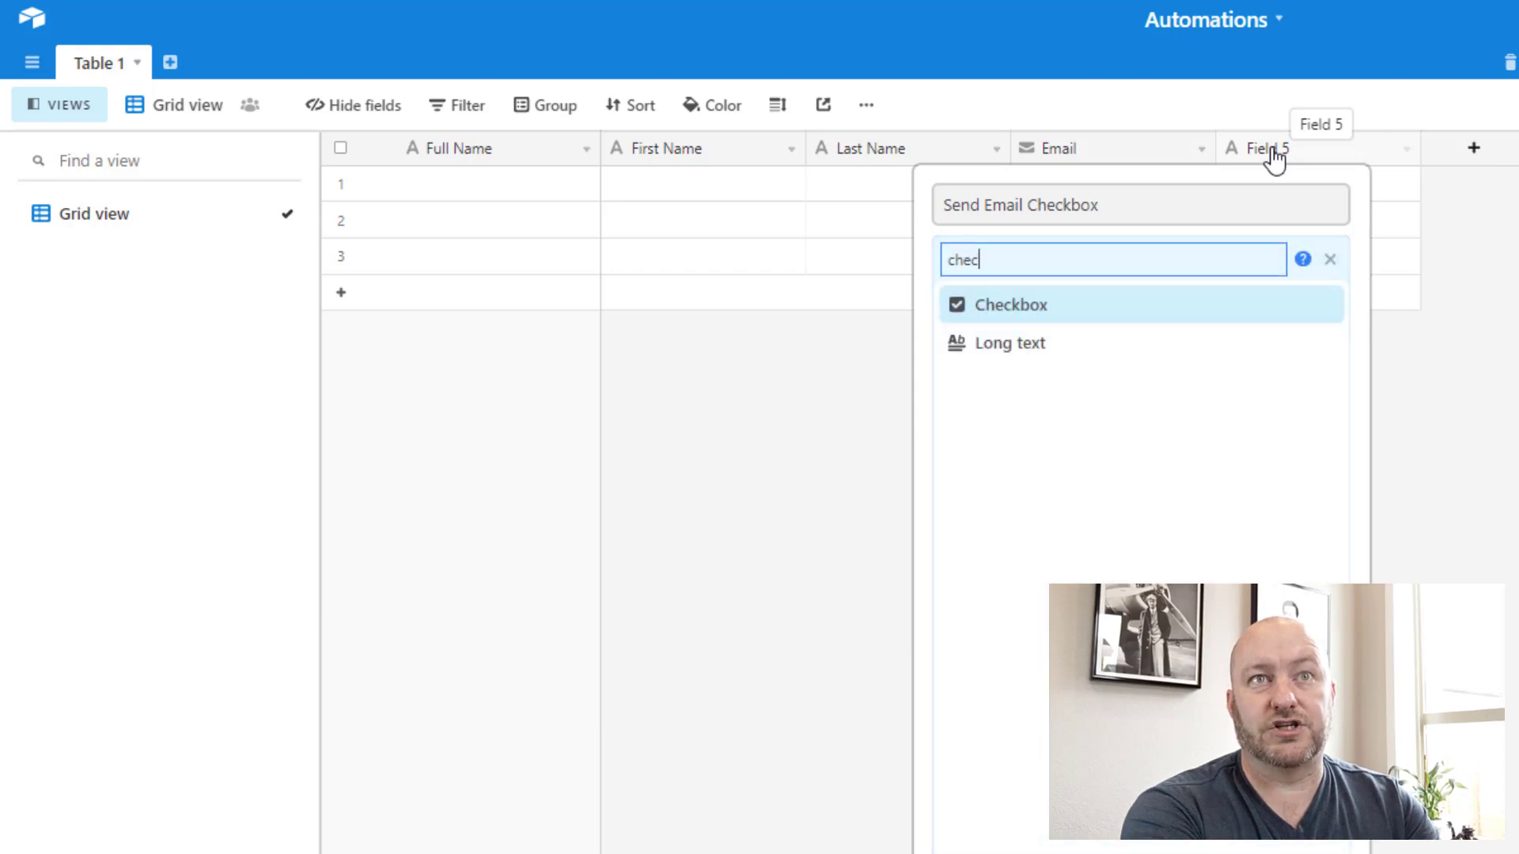
pyautogui.press('Return')
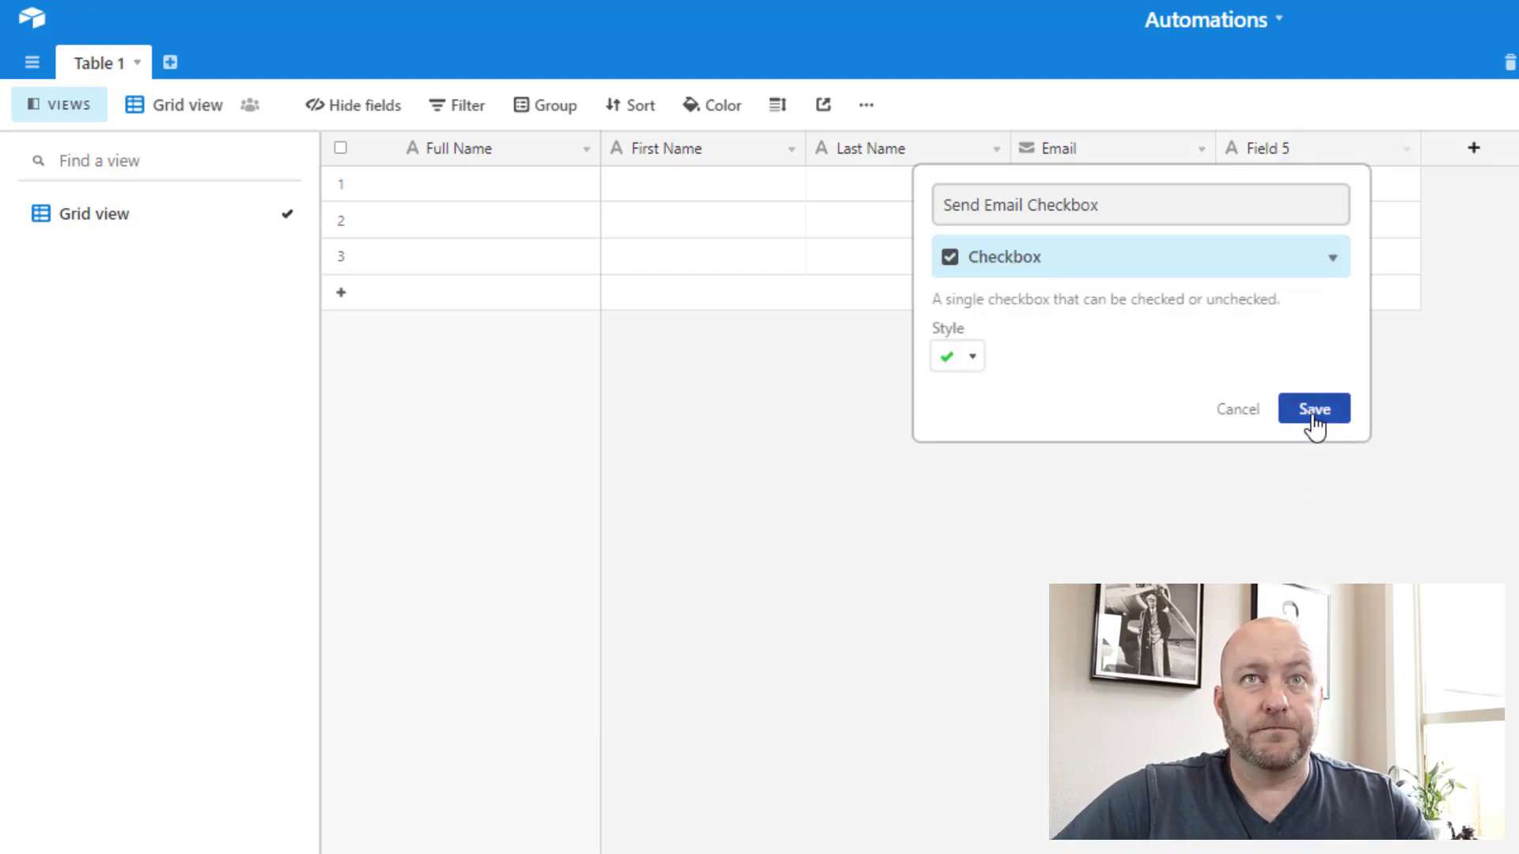
pyautogui.click(1313, 415)
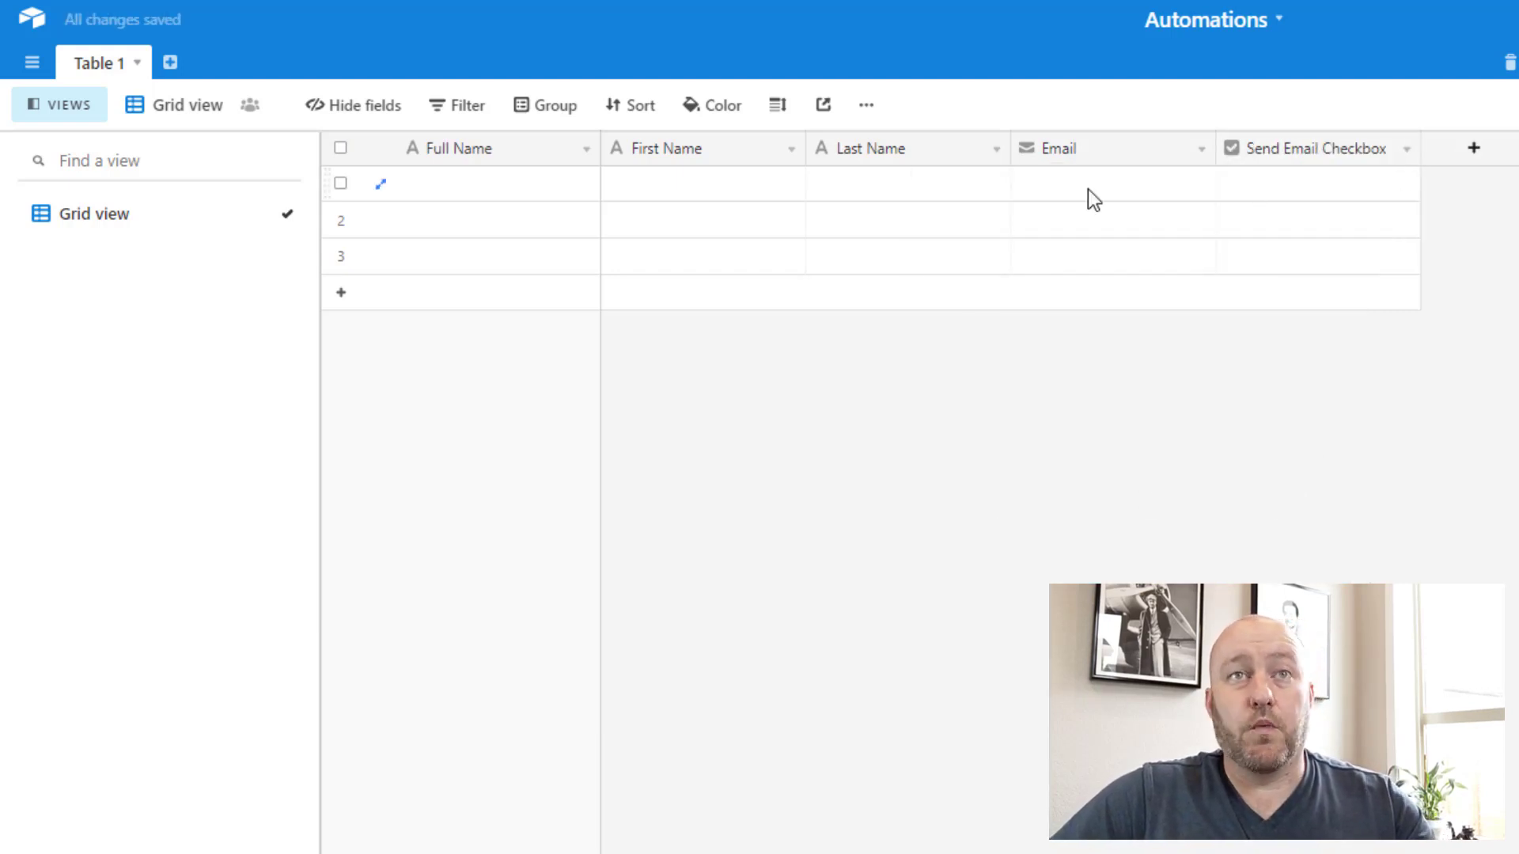
# Step: Delete the empty rows 2 and 3
pyautogui.click(340, 219)
pyautogui.click(340, 255)
pyautogui.rightClick(343, 253)
pyautogui.rightClick(340, 221)
pyautogui.click(403, 283)
# Step: Fill row 1 with the contact's first name, last name and email, then widen the Email column
pyautogui.click(681, 187)
pyautogui.press('Tab')
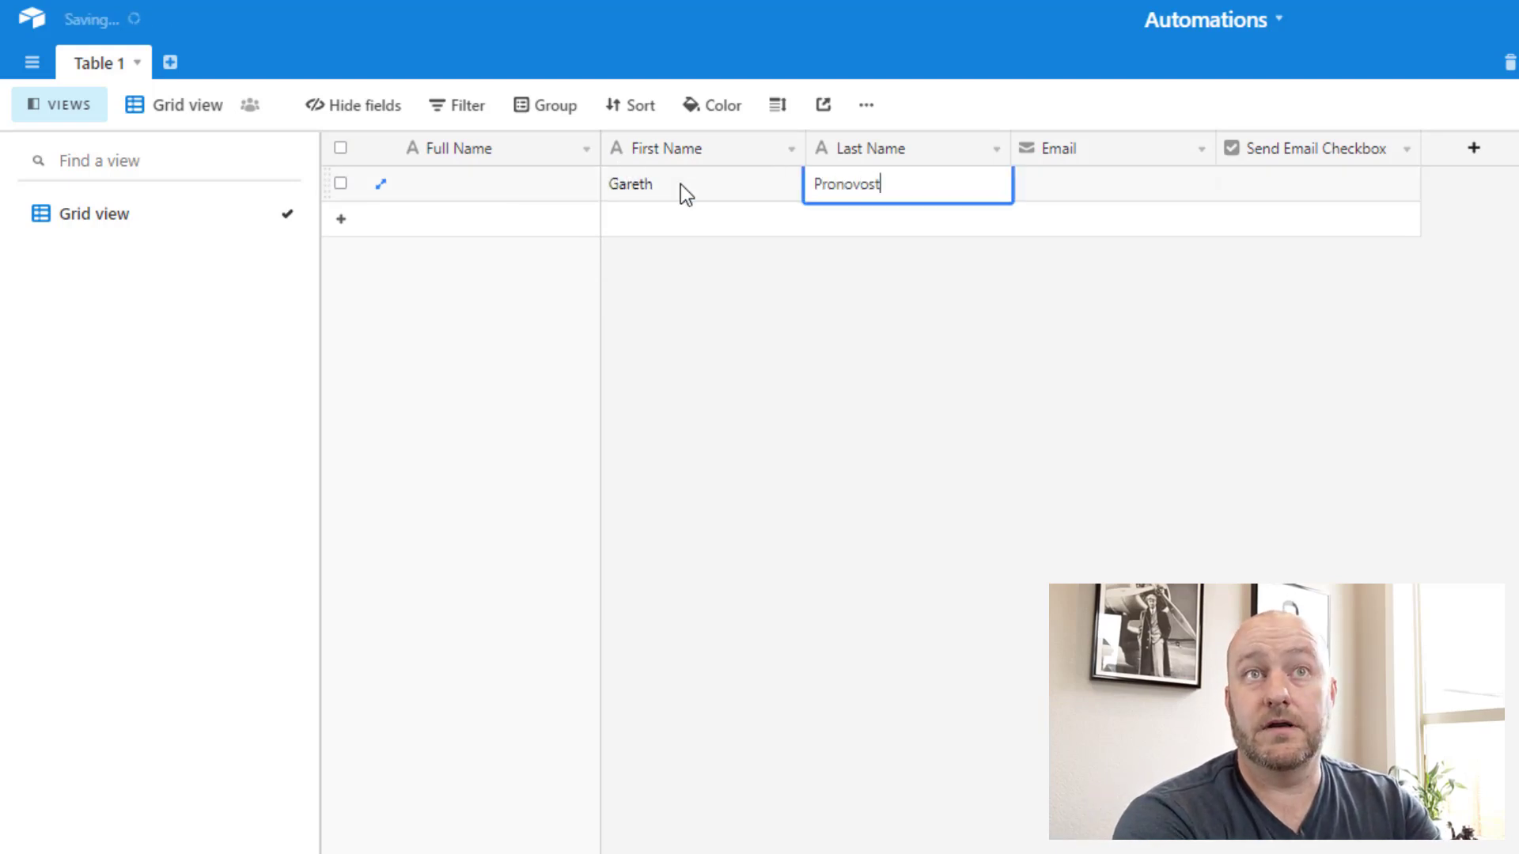
pyautogui.press('Tab')
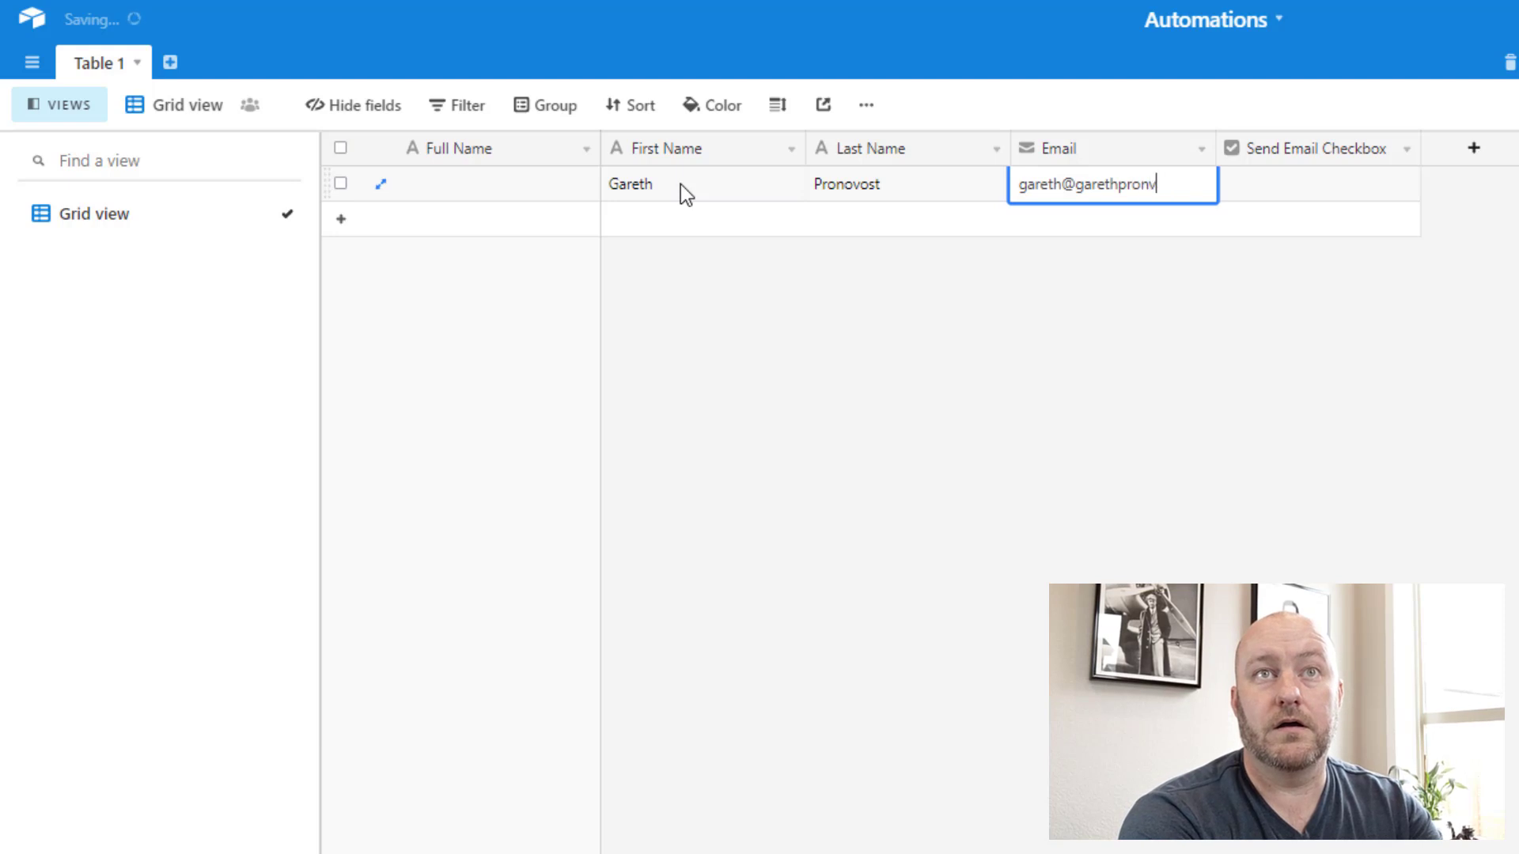
pyautogui.press('Tab')
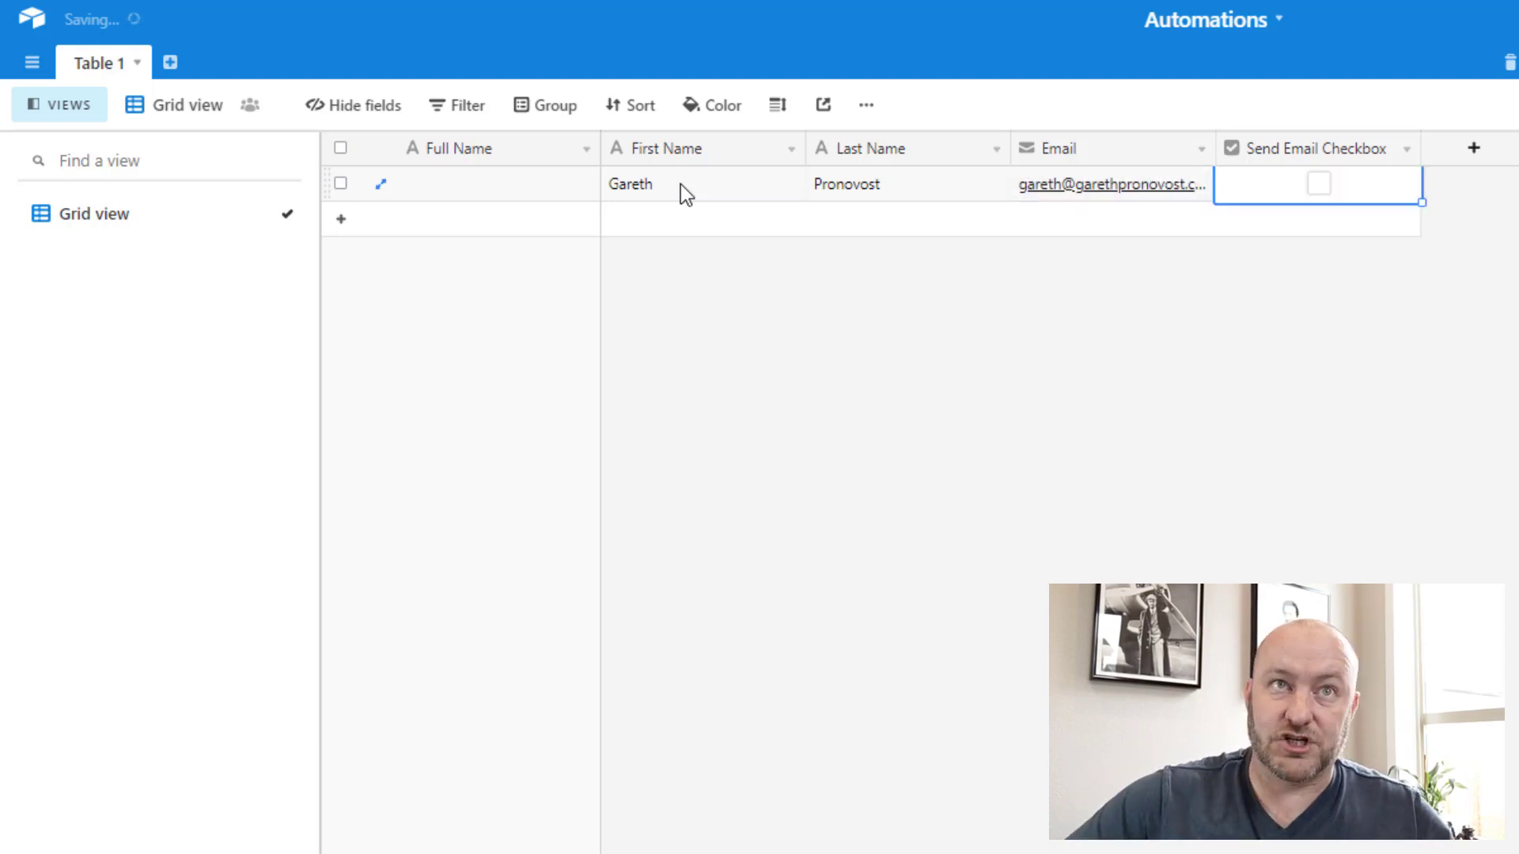
pyautogui.click(1325, 257)
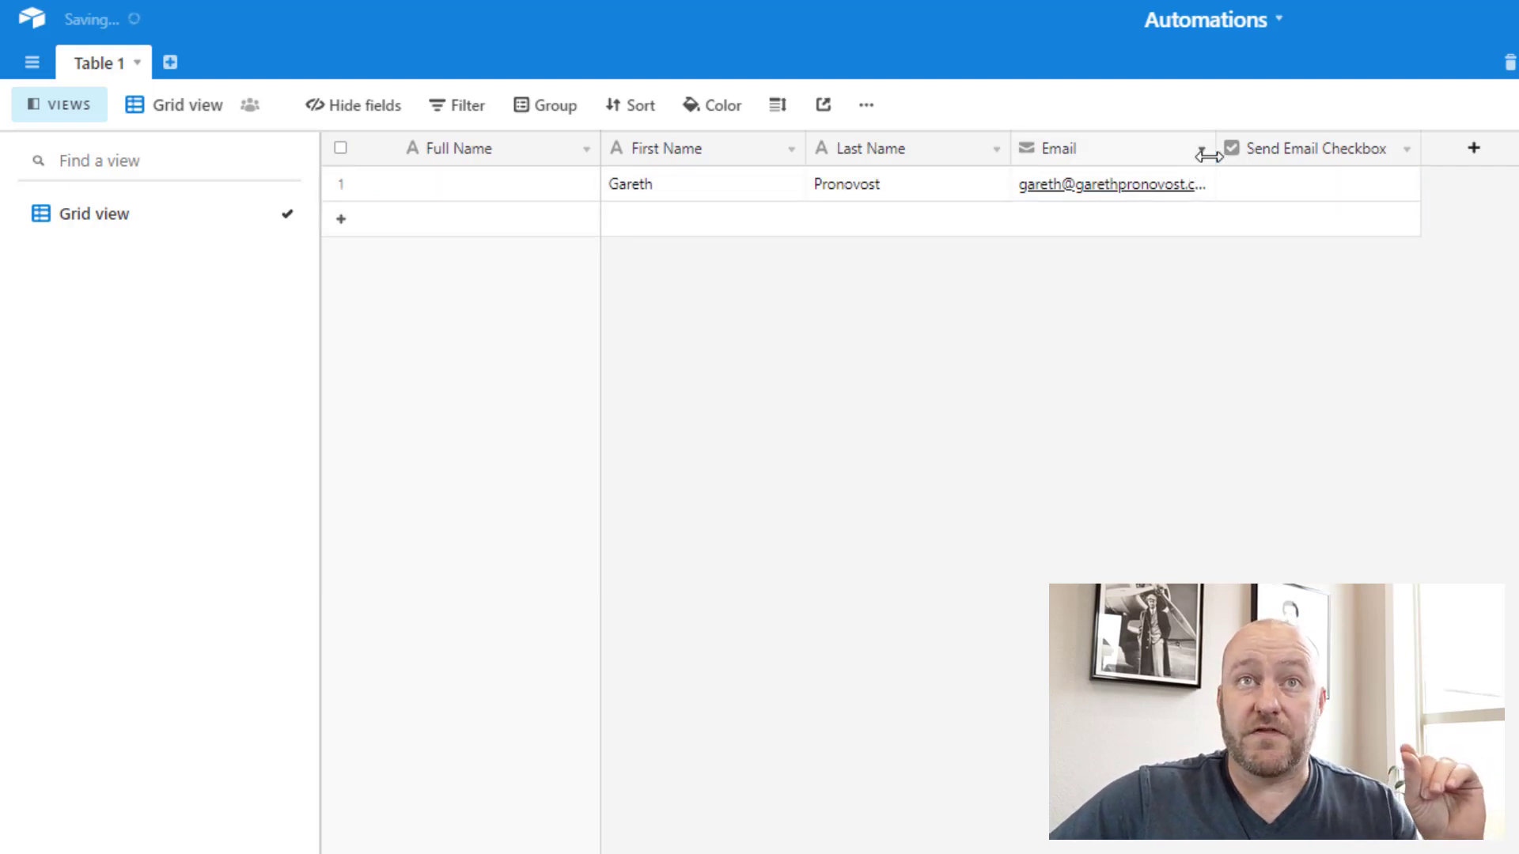
pyautogui.moveTo(1210, 152); pyautogui.dragTo(1242, 150)
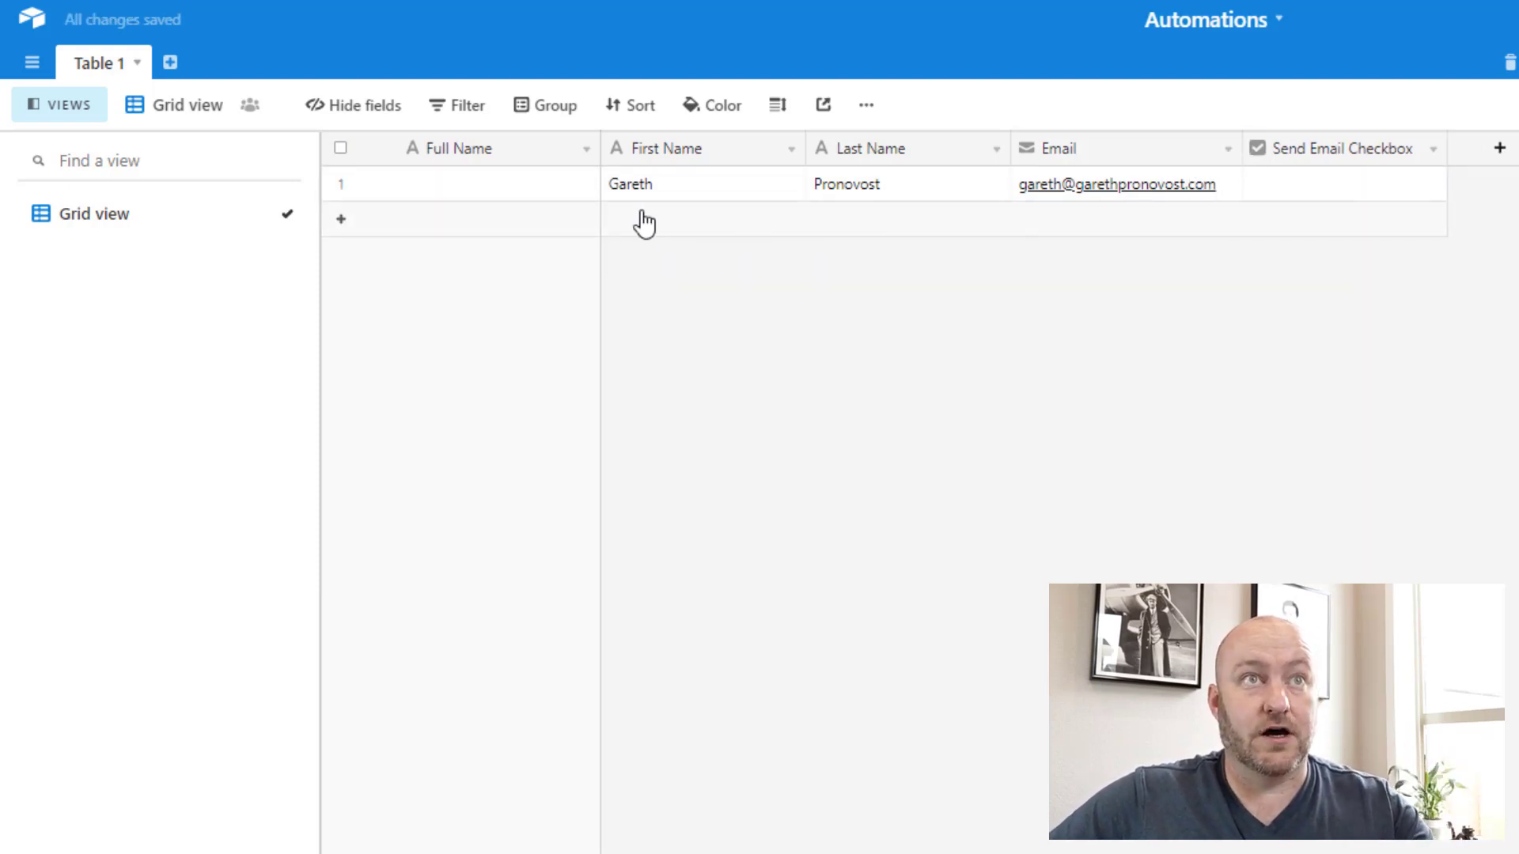
# Step: Make Full Name a formula field: CONCATENATE({First Name},' ',{Last Name})
pyautogui.doubleClick(478, 159)
pyautogui.click(499, 329)
pyautogui.write('f')
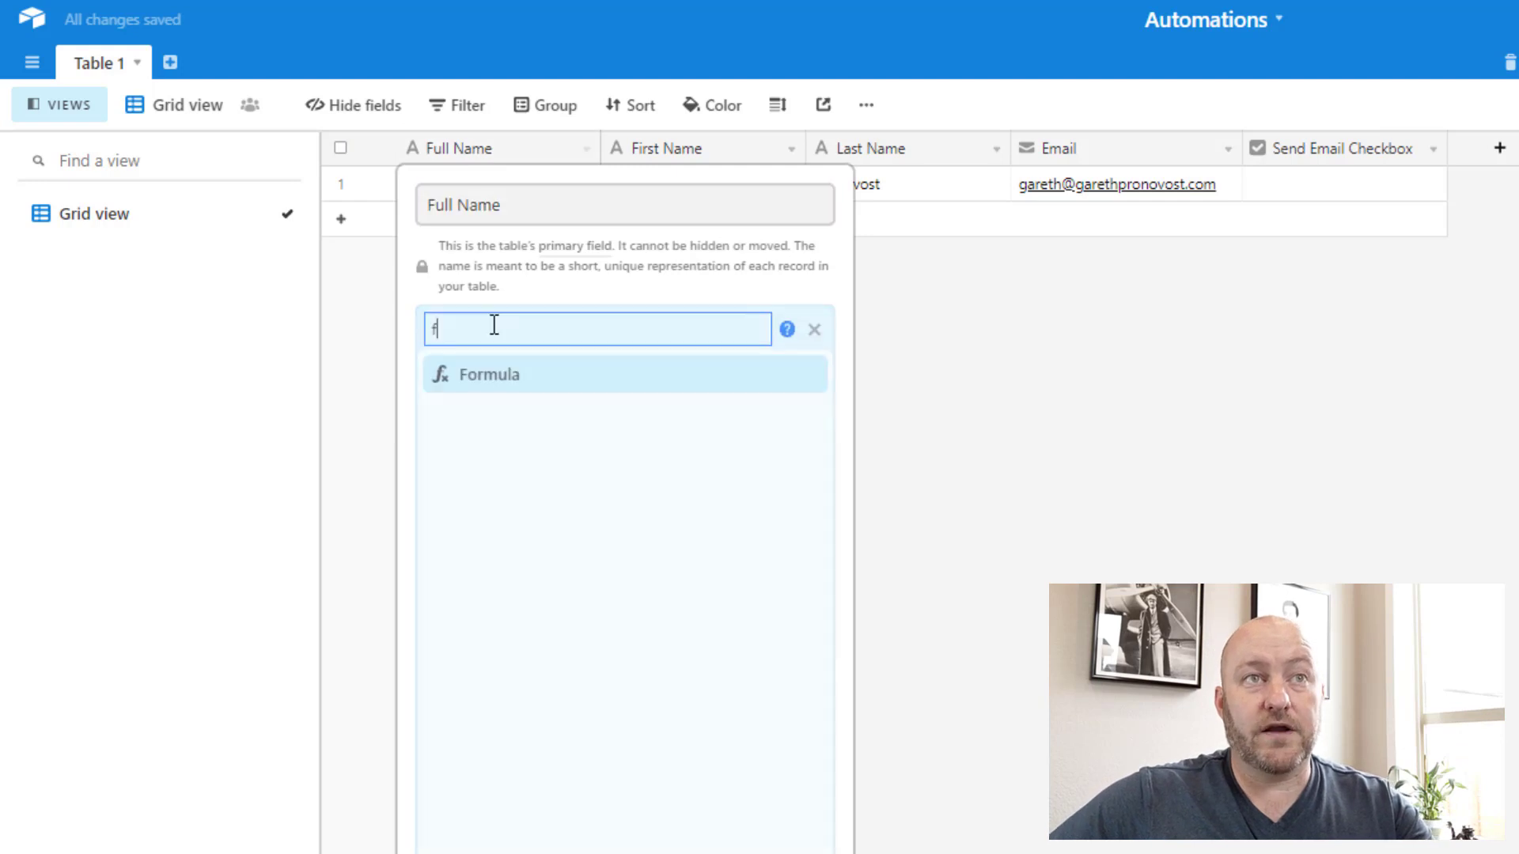
pyautogui.click(476, 378)
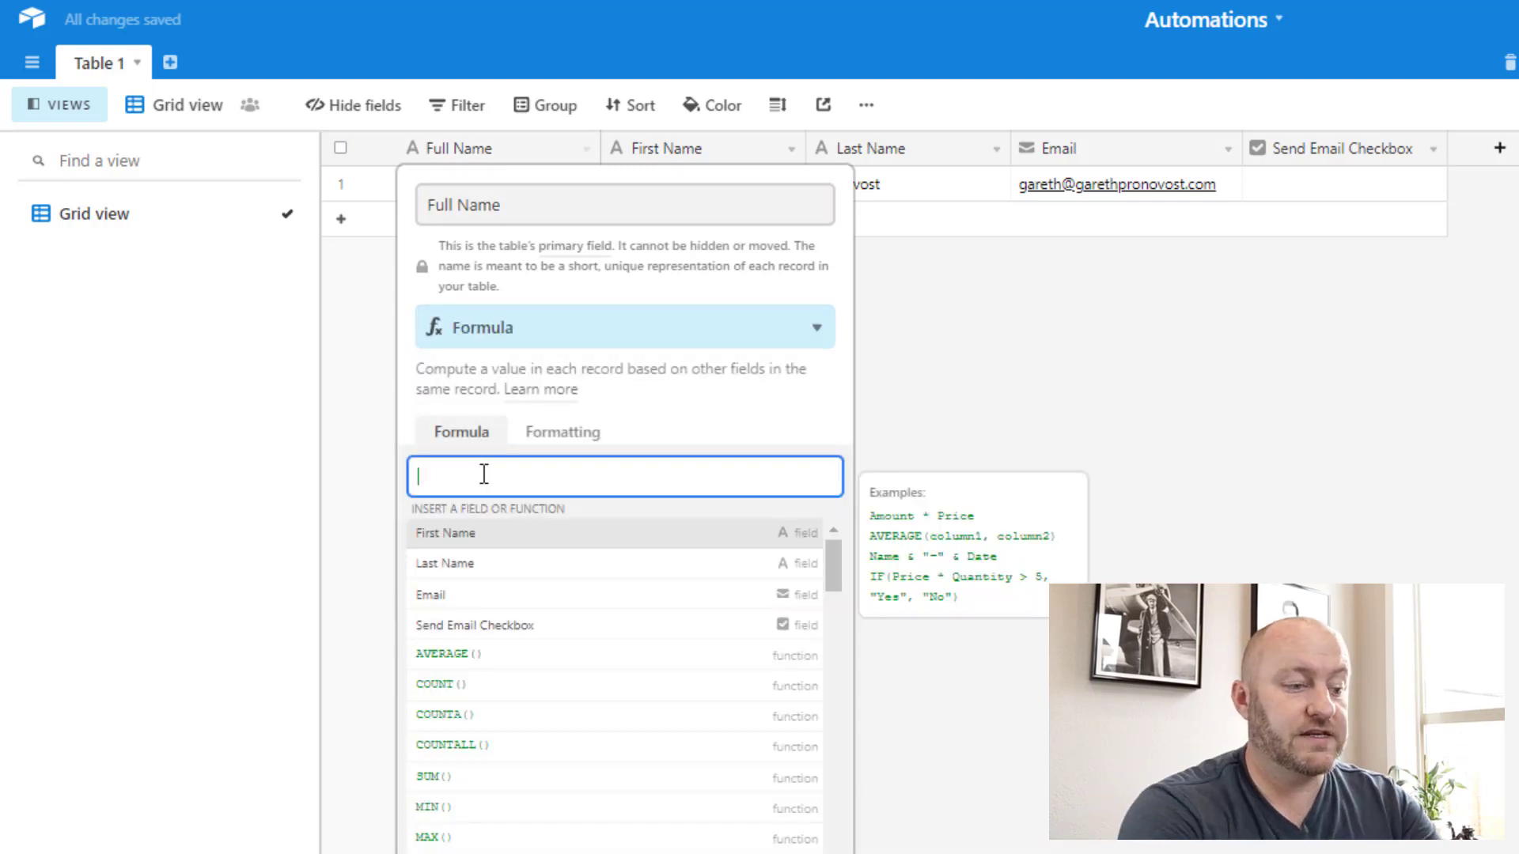
pyautogui.write('conc')
pyautogui.press('Return')
pyautogui.write('{f')
pyautogui.press('Return')
pyautogui.write(",' ',{l")
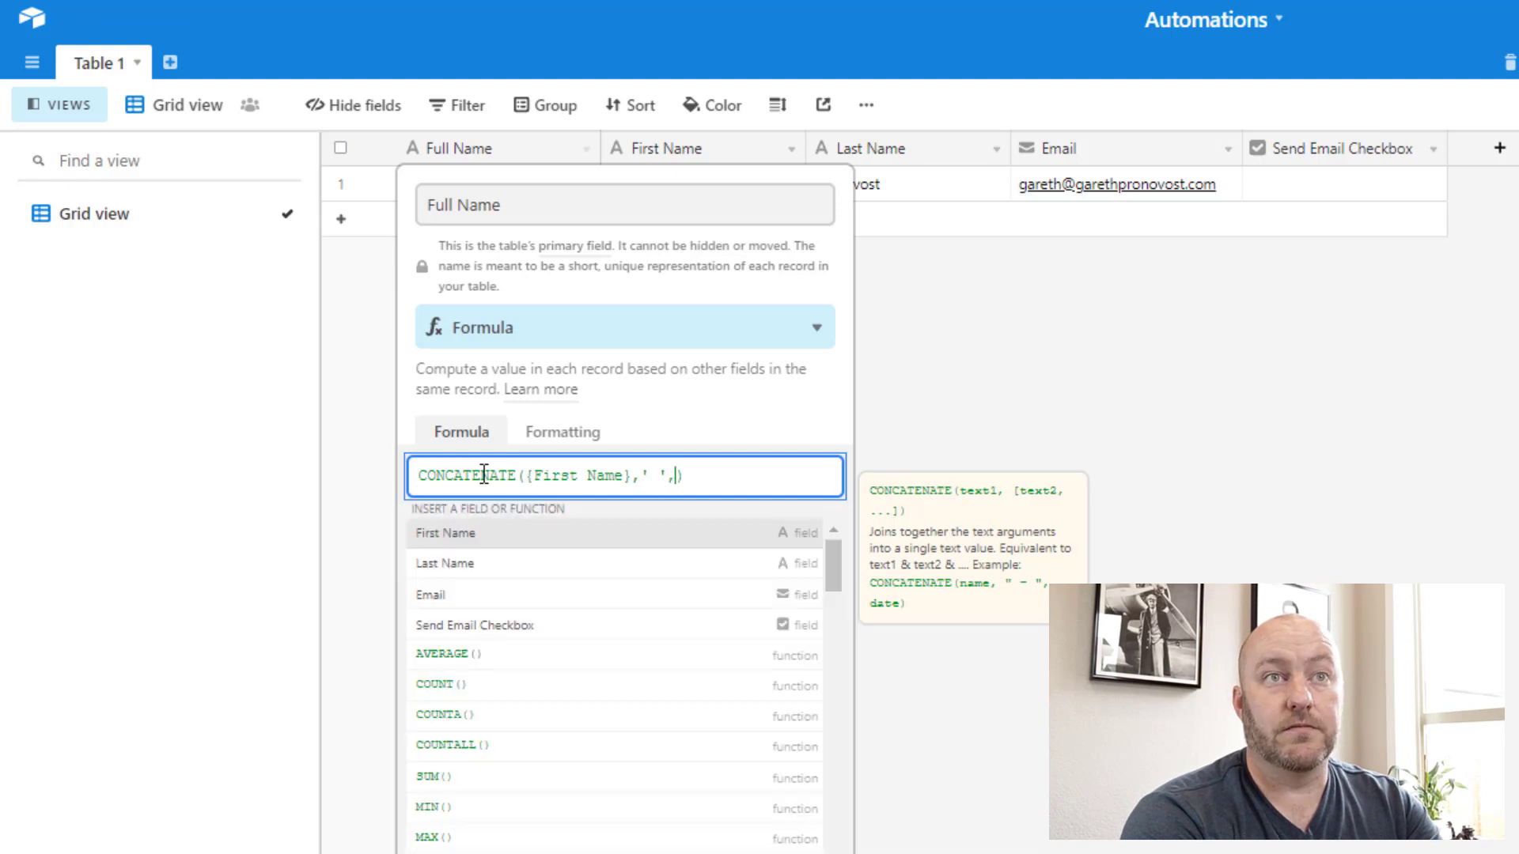
pyautogui.press('Return')
pyautogui.press('Return')
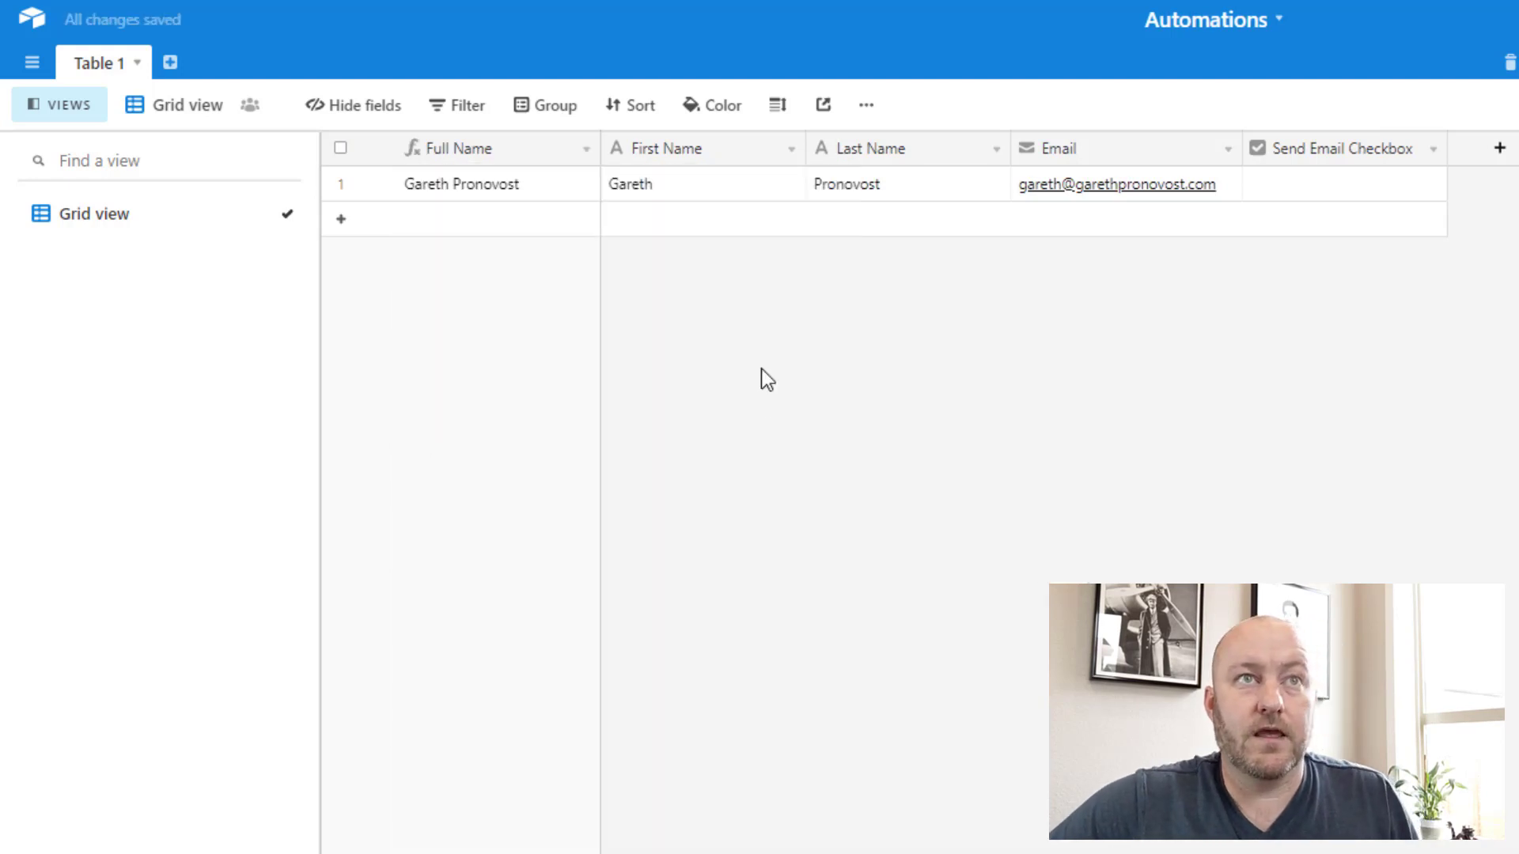
# Step: Narrow the First Name and Last Name columns, slightly widen Email, and select the First Name cell
pyautogui.moveTo(804, 151); pyautogui.dragTo(734, 150)
pyautogui.moveTo(932, 152); pyautogui.dragTo(863, 149)
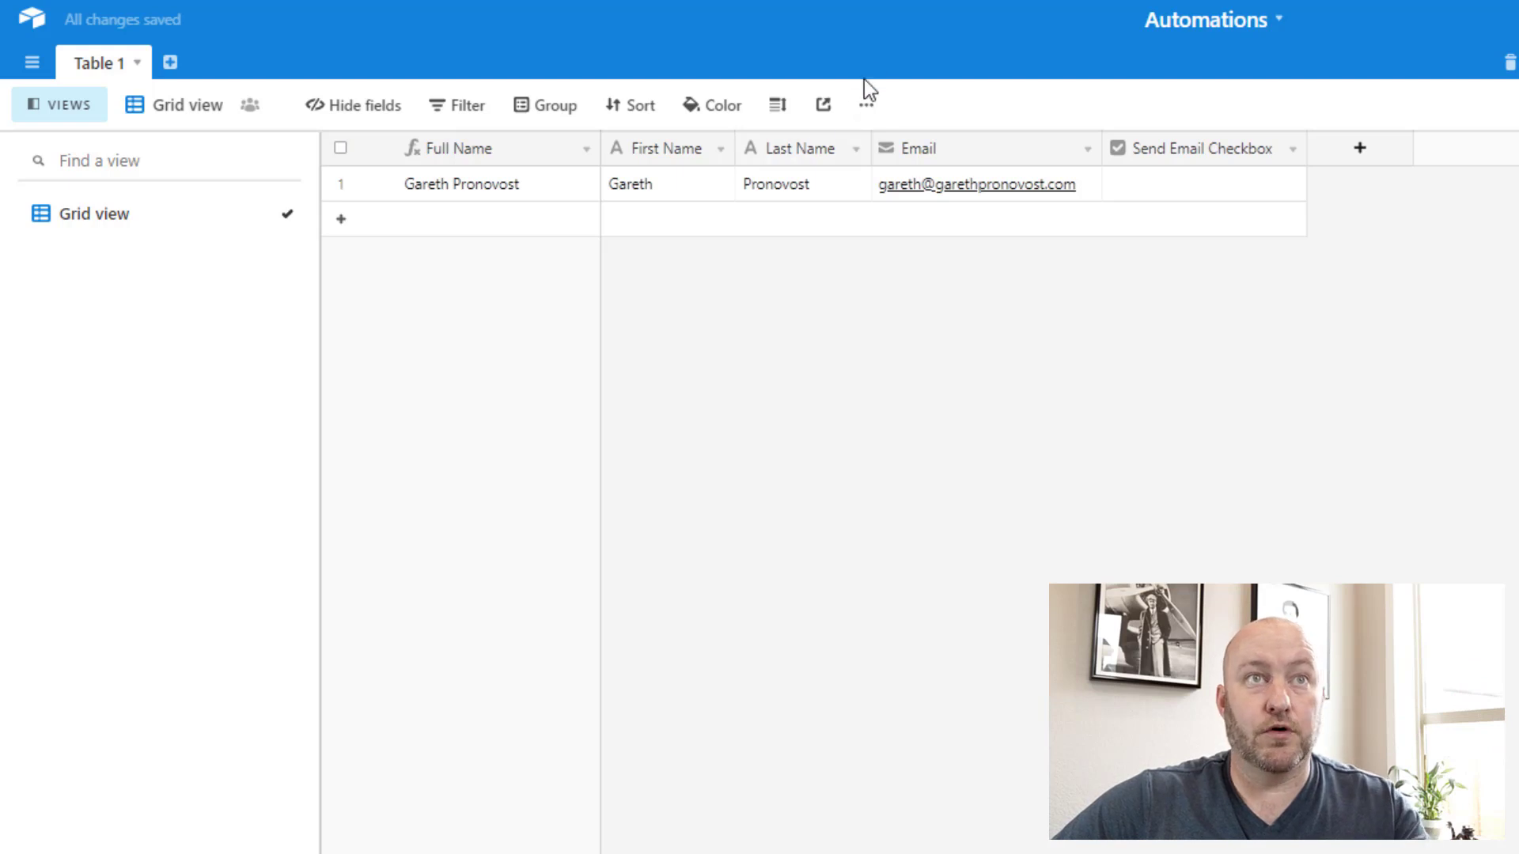
pyautogui.moveTo(870, 155); pyautogui.dragTo(863, 152)
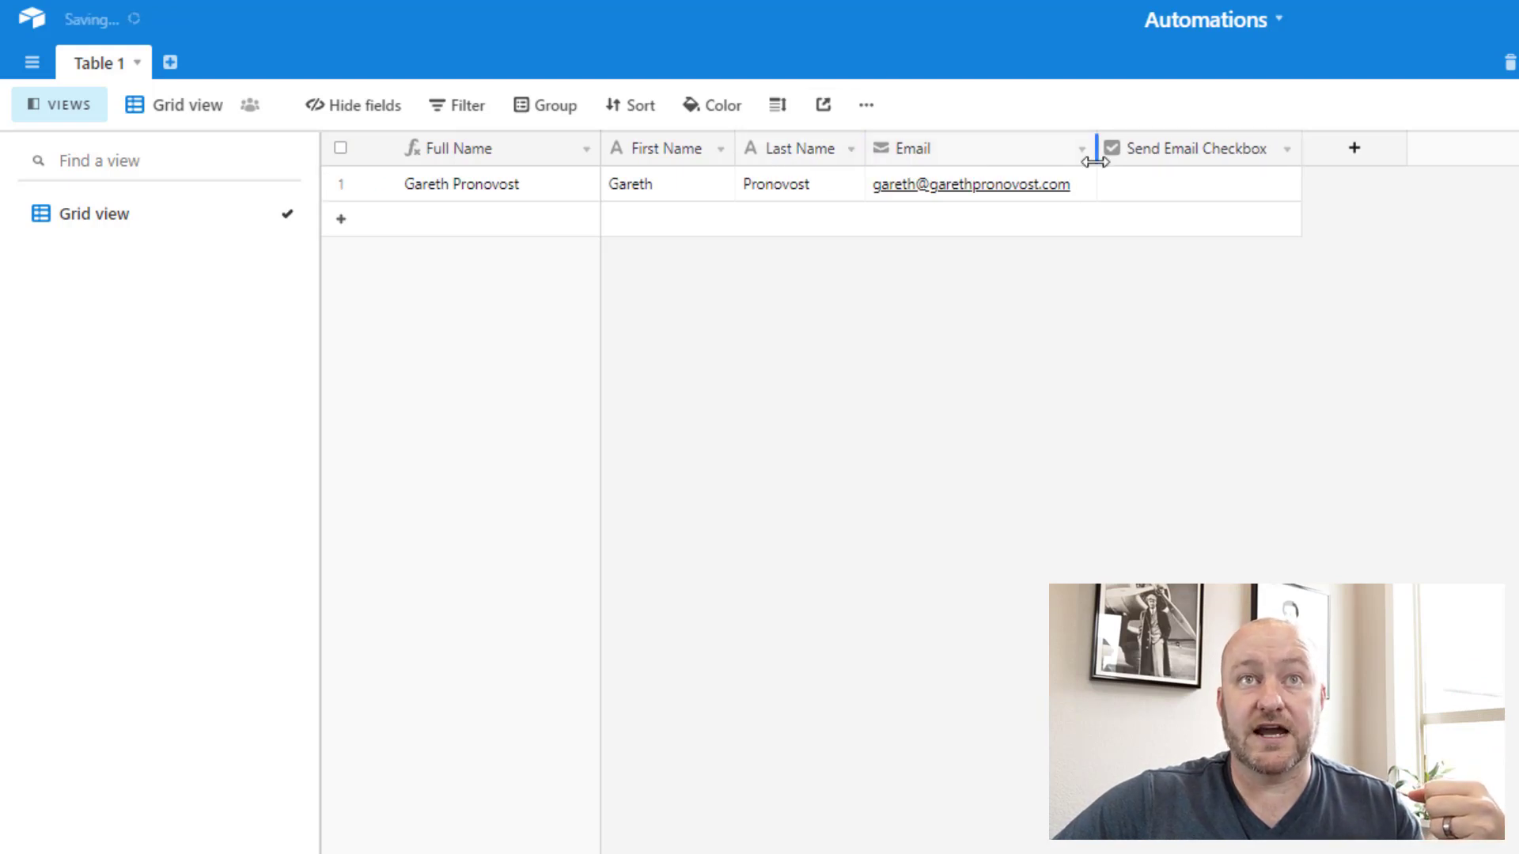
pyautogui.moveTo(1096, 151); pyautogui.dragTo(1103, 155)
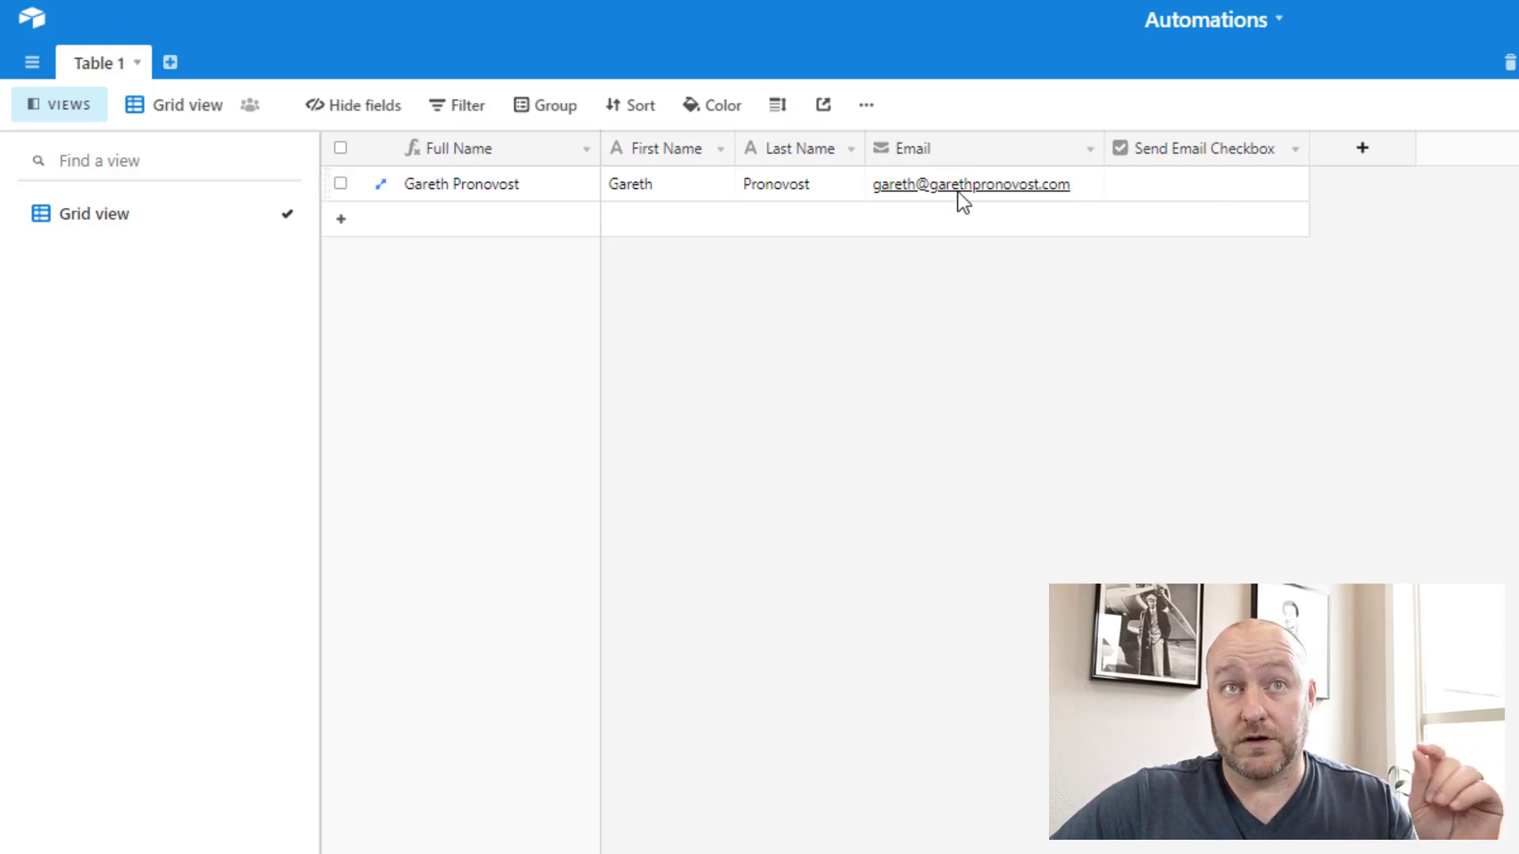
pyautogui.click(657, 185)
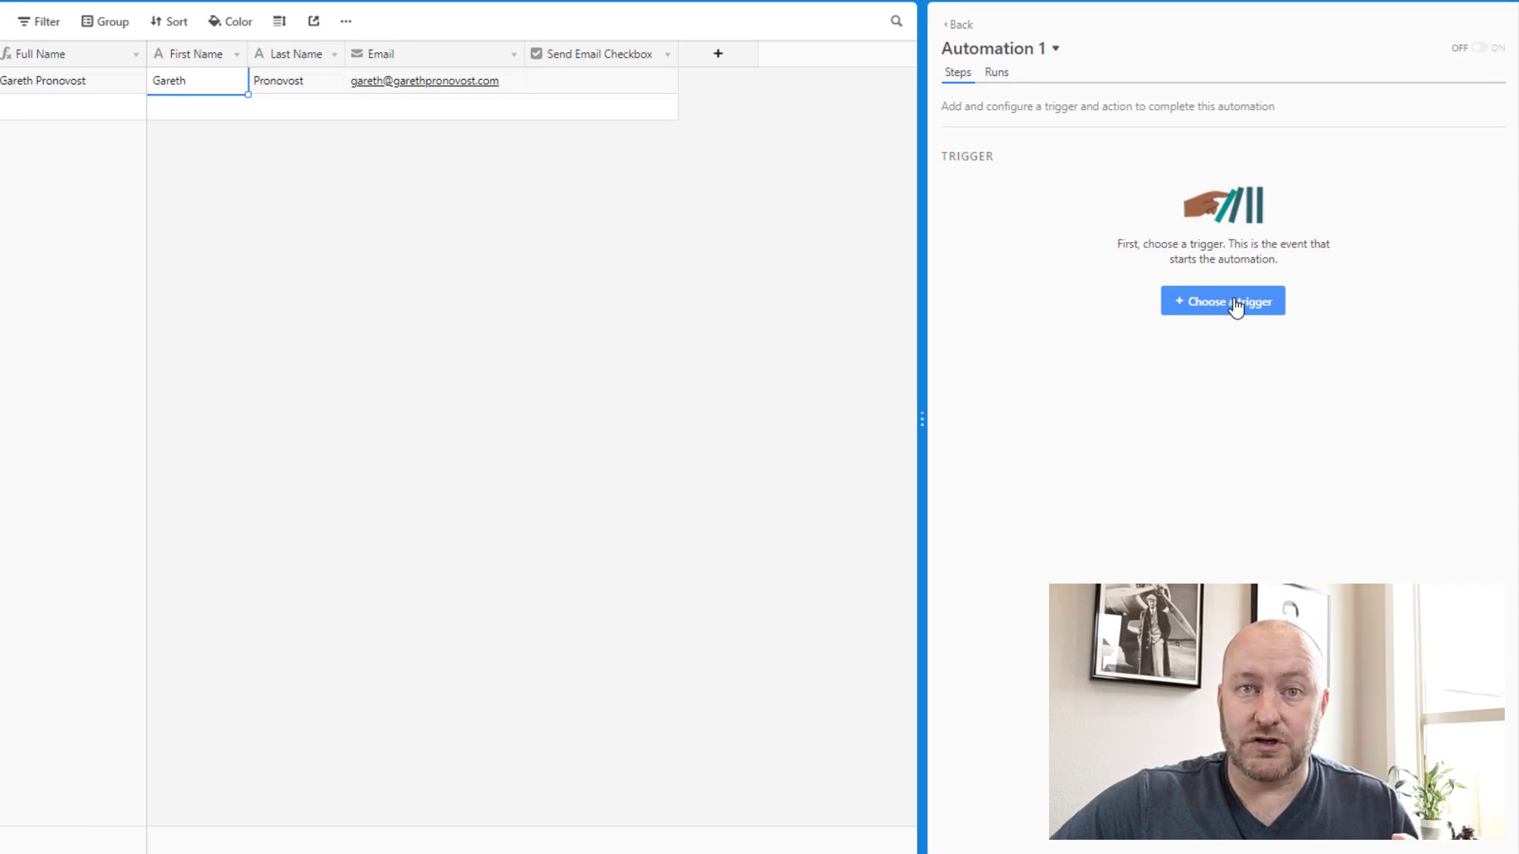
# Step: Show Automation 1's trigger list, then switch to the Zapier step editor with its Airtable trigger
pyautogui.click(1237, 306)
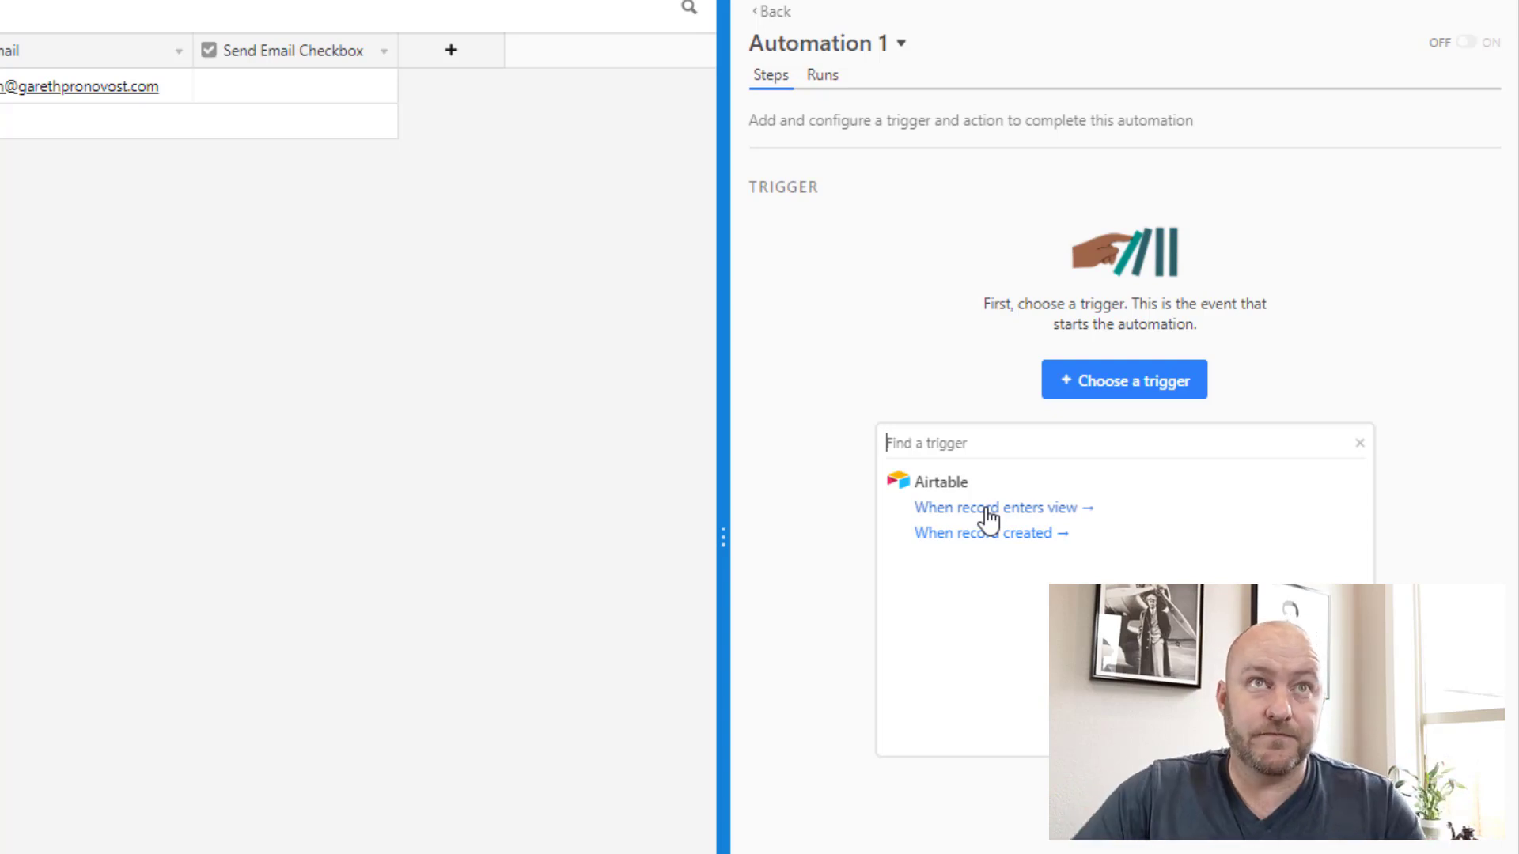
pyautogui.click(314, 17)
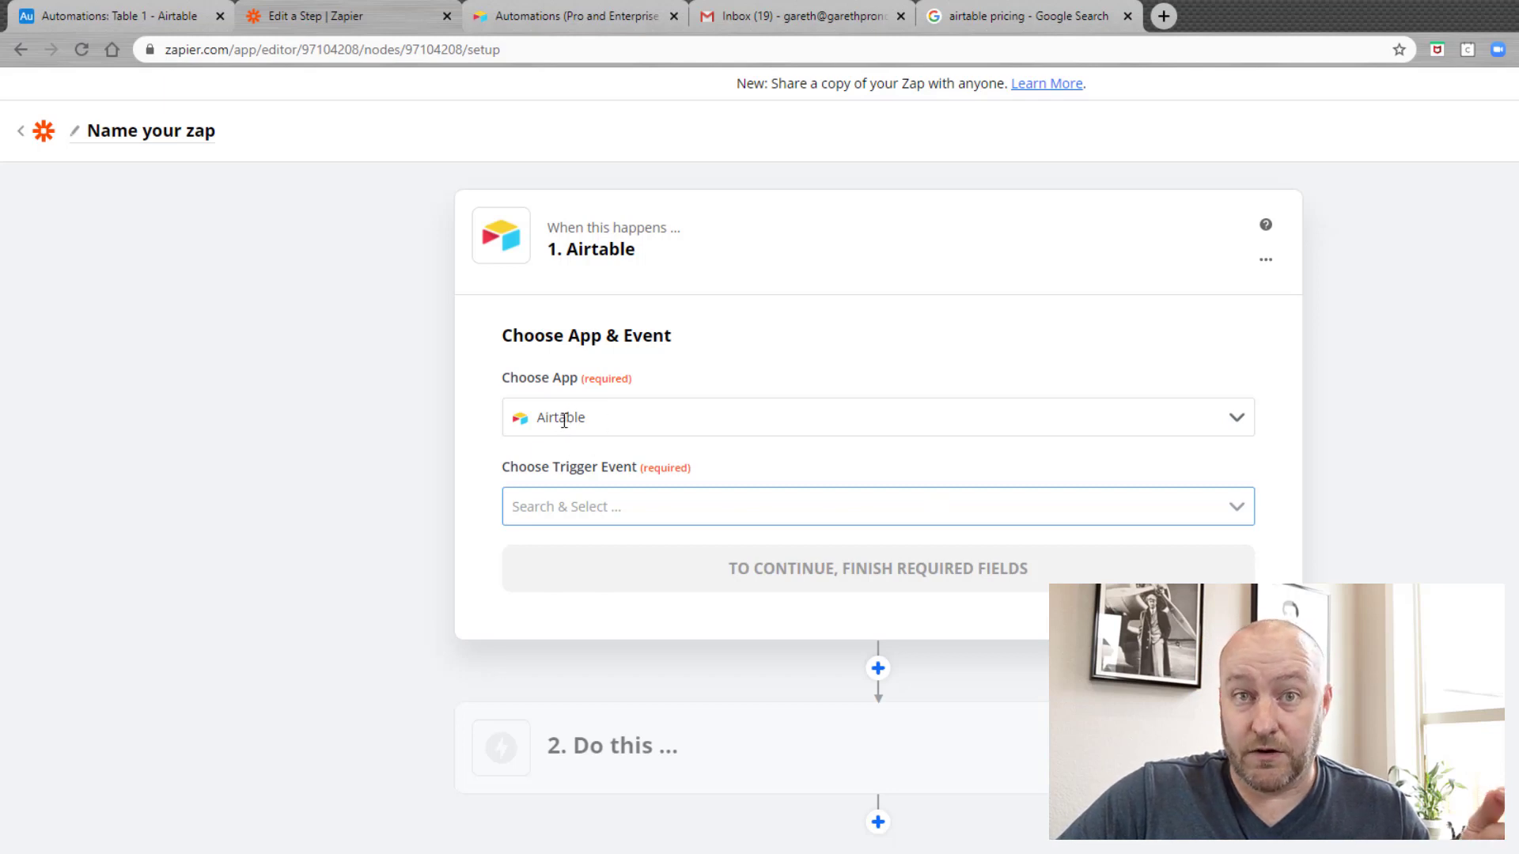
# Step: Review Zapier's Airtable trigger events, New Record and New Record in View, then go back to Airtable
pyautogui.click(560, 506)
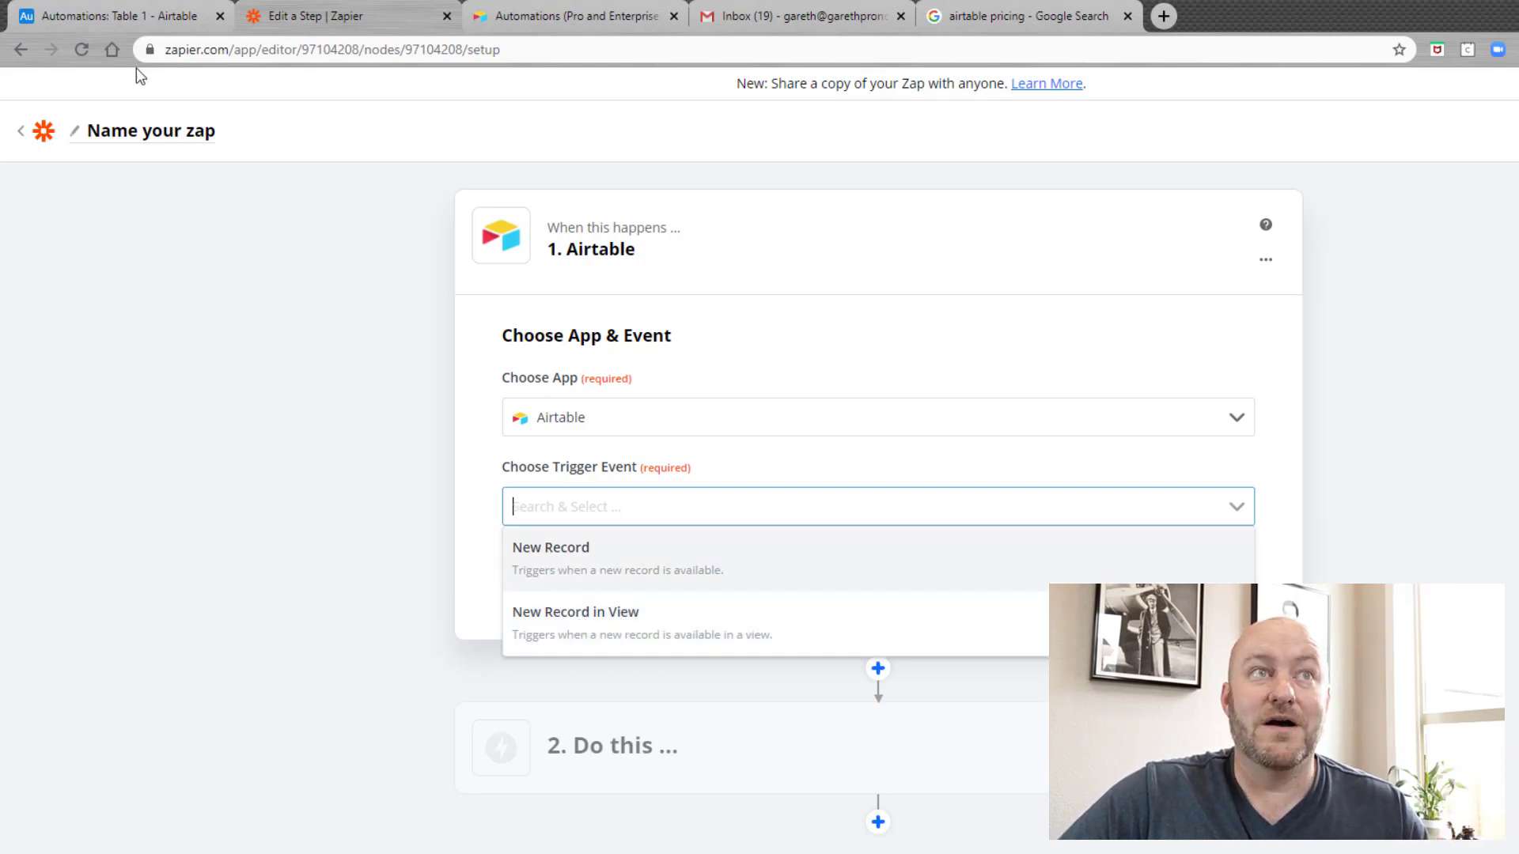
pyautogui.click(107, 11)
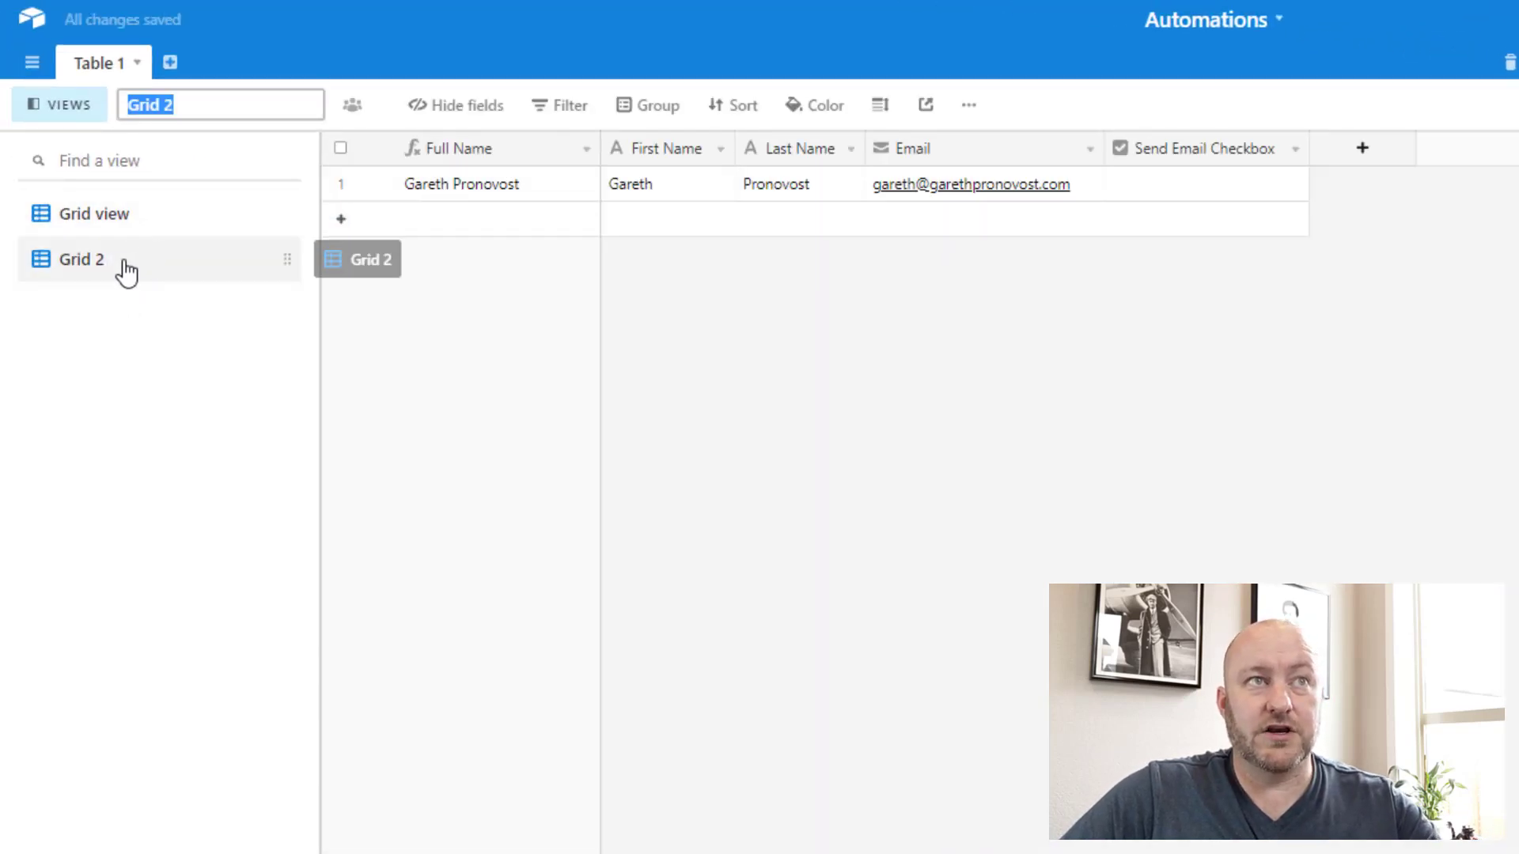
# Step: Name the new grid view 'Send Email View'
pyautogui.write('SEnd')
pyautogui.press('BackSpace')
pyautogui.press('BackSpace')
pyautogui.press('BackSpace')
pyautogui.press('BackSpace')
pyautogui.write('end Email View')
pyautogui.press('Return')
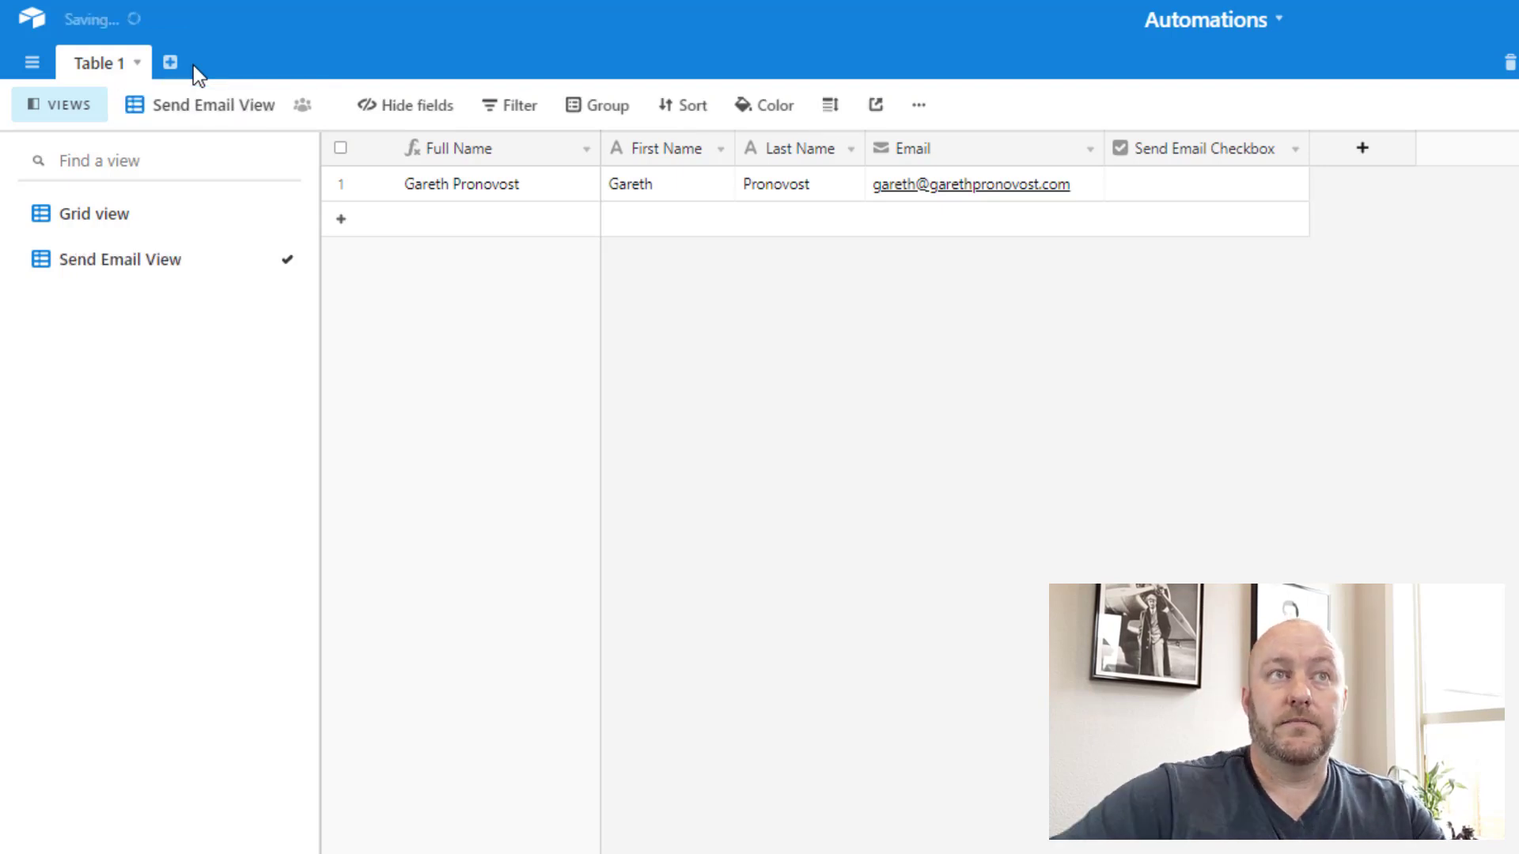
# Step: Add a view filter requiring First Name to be not empty
pyautogui.click(516, 109)
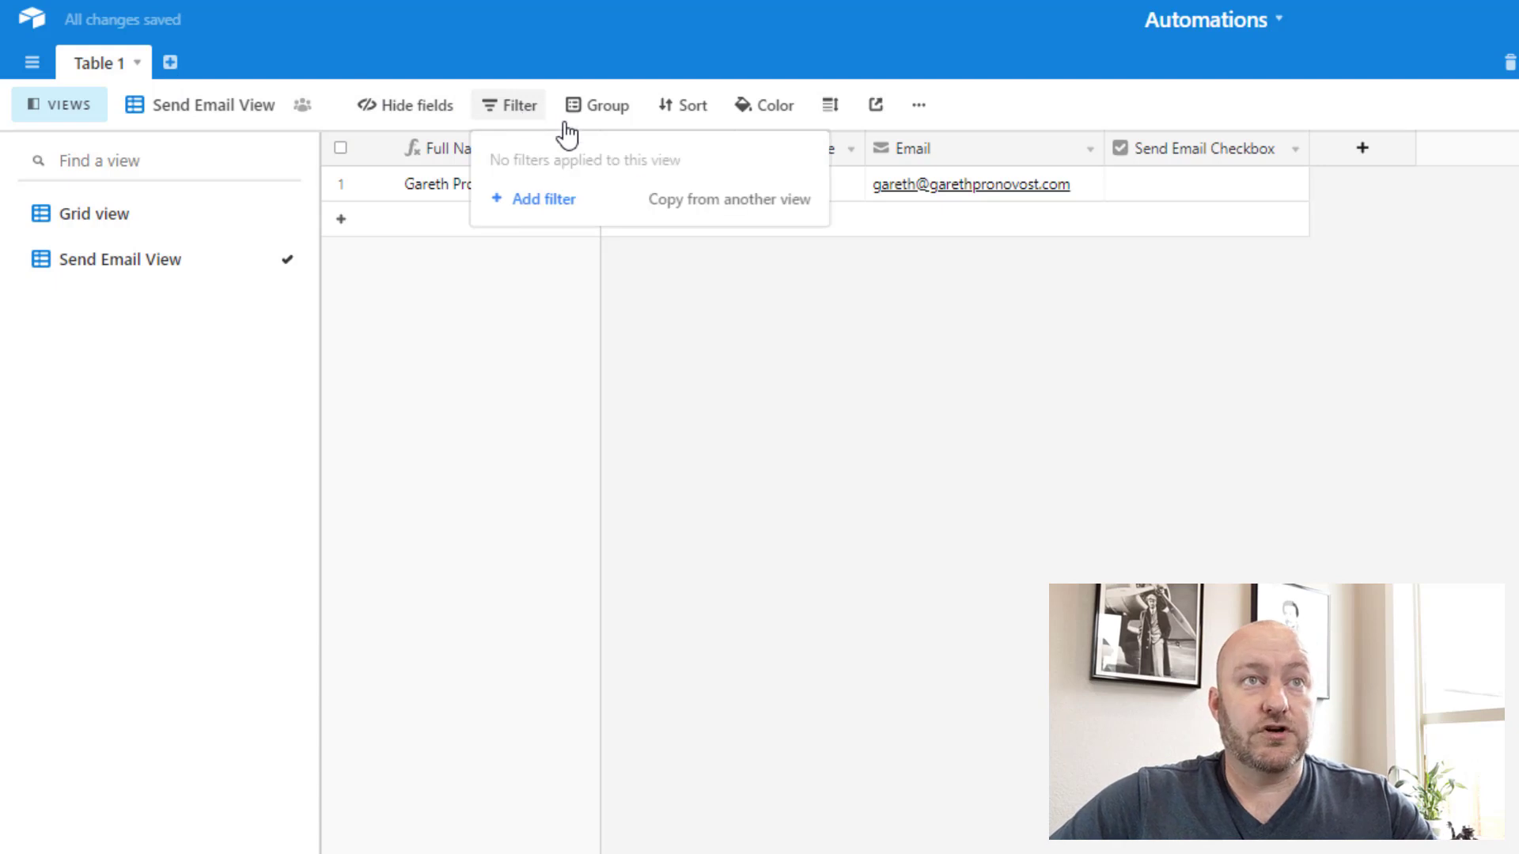
pyautogui.click(547, 203)
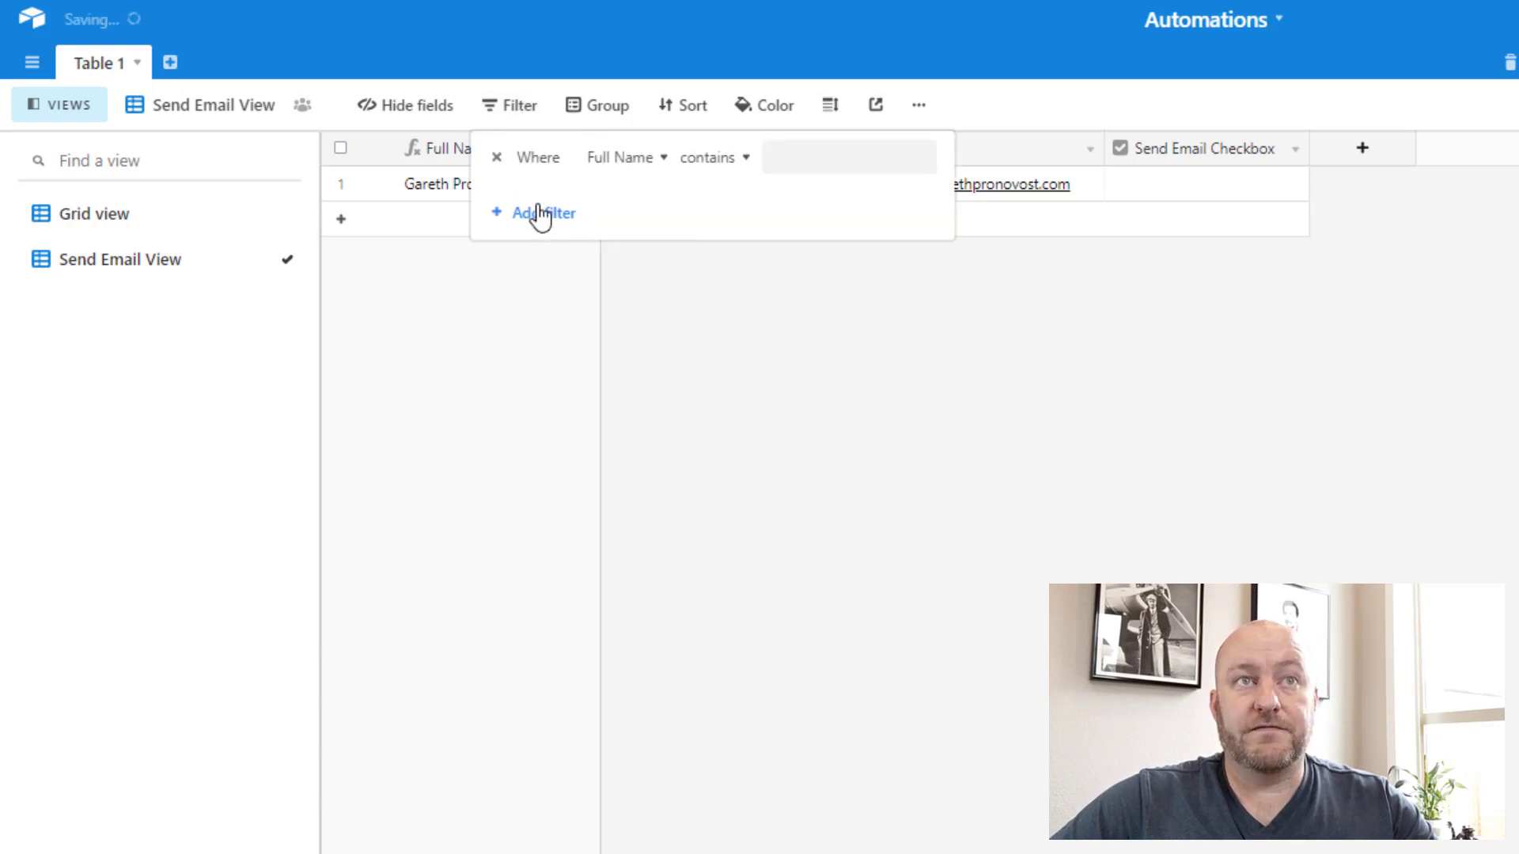
pyautogui.click(619, 161)
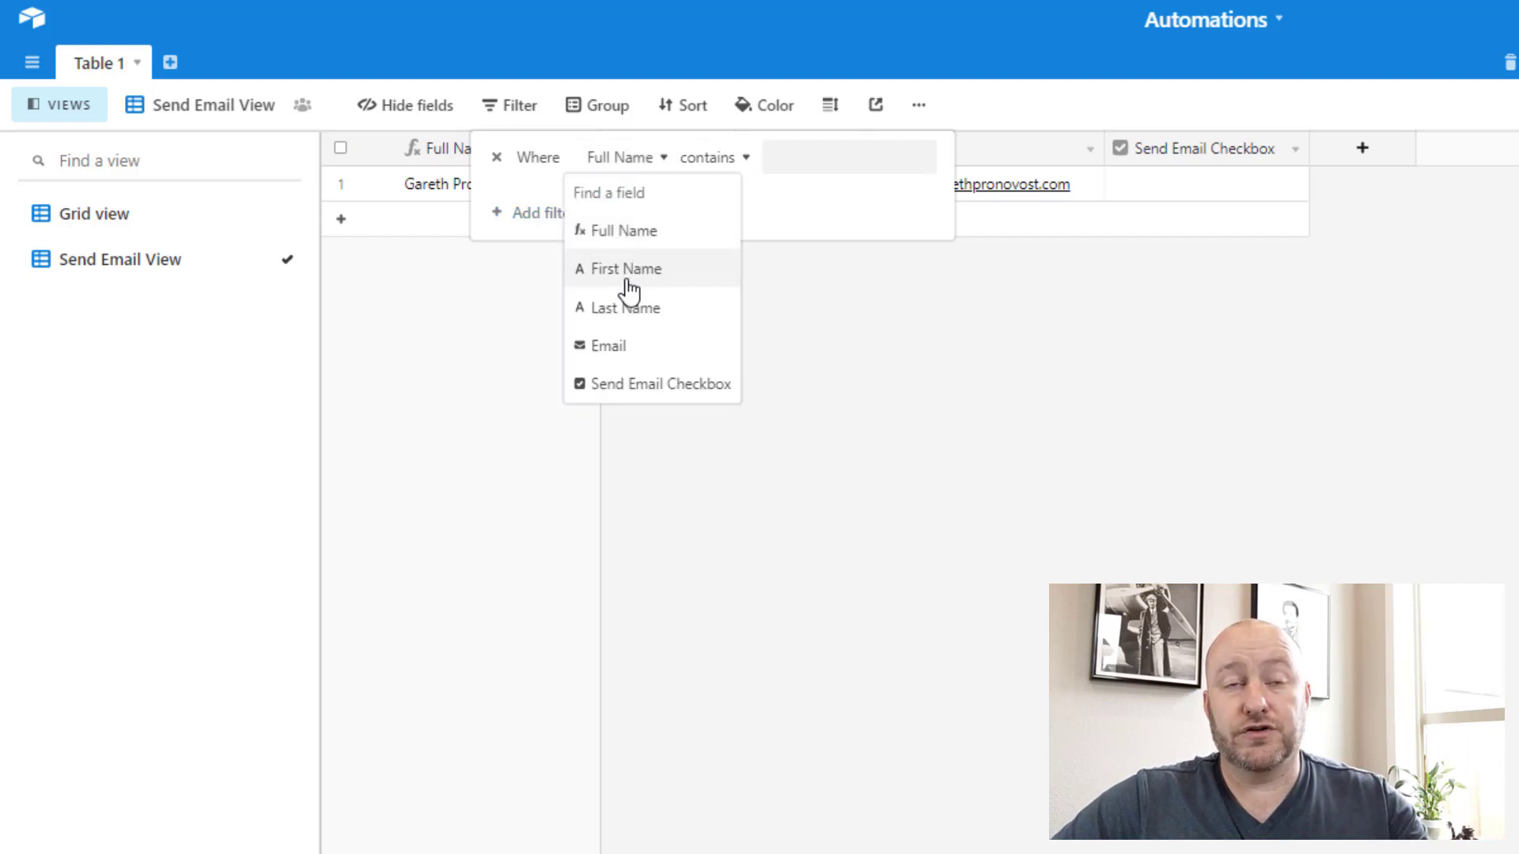
pyautogui.click(626, 281)
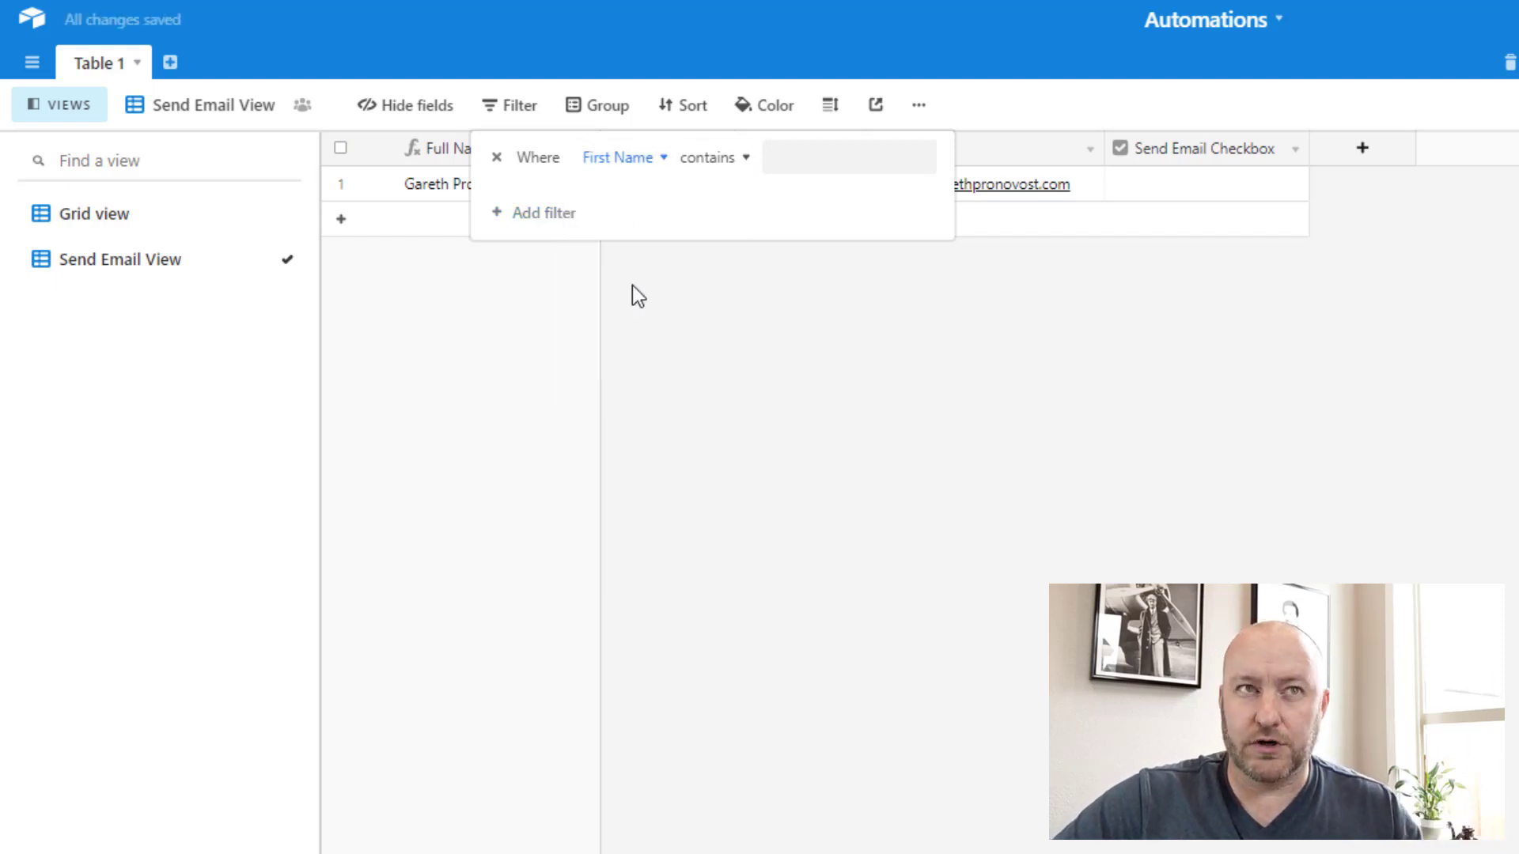
pyautogui.click(716, 160)
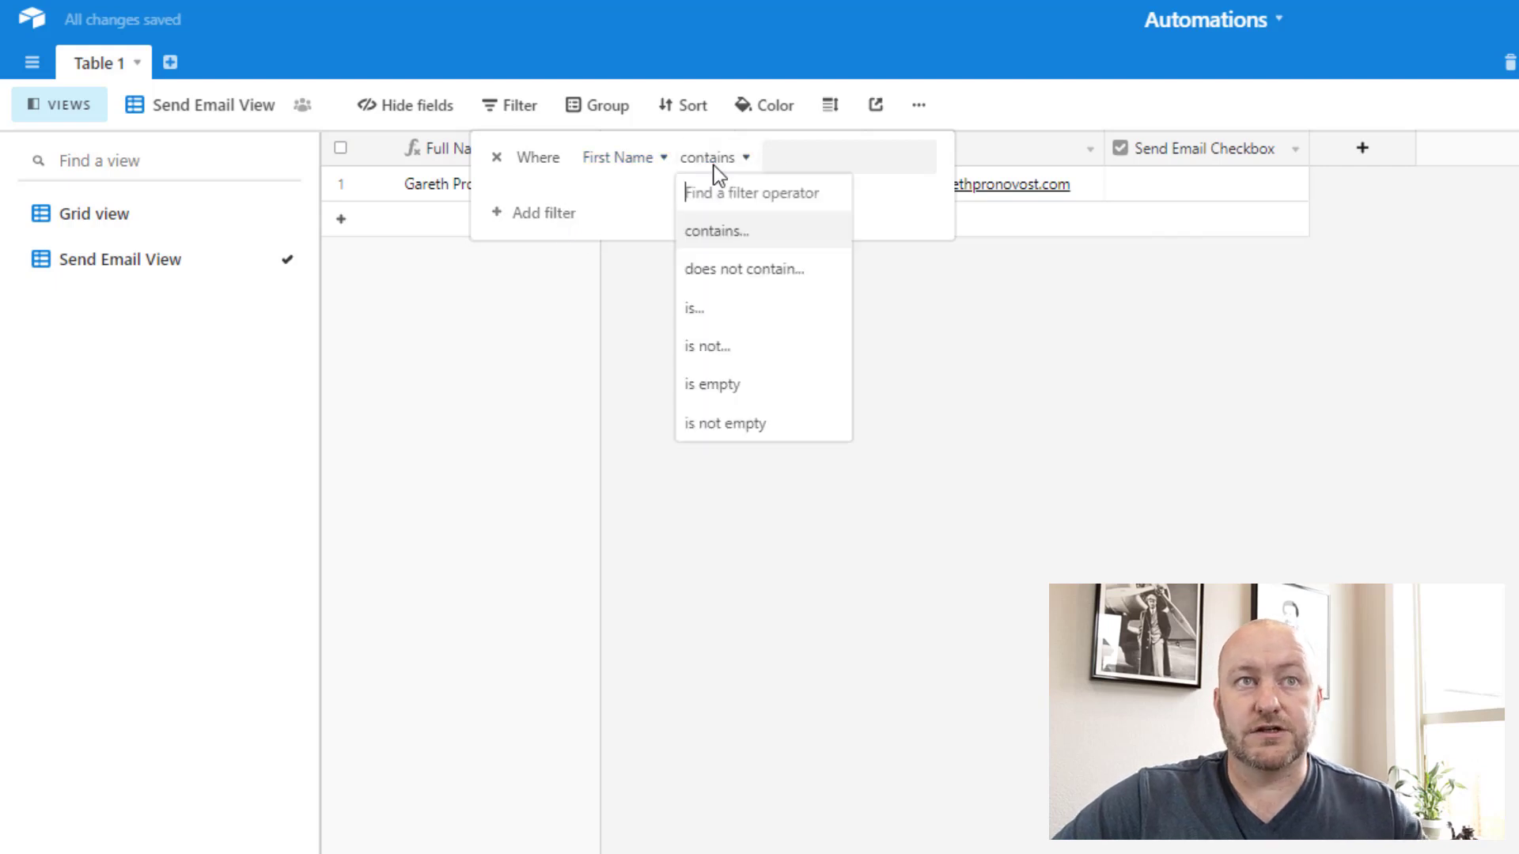
pyautogui.click(738, 423)
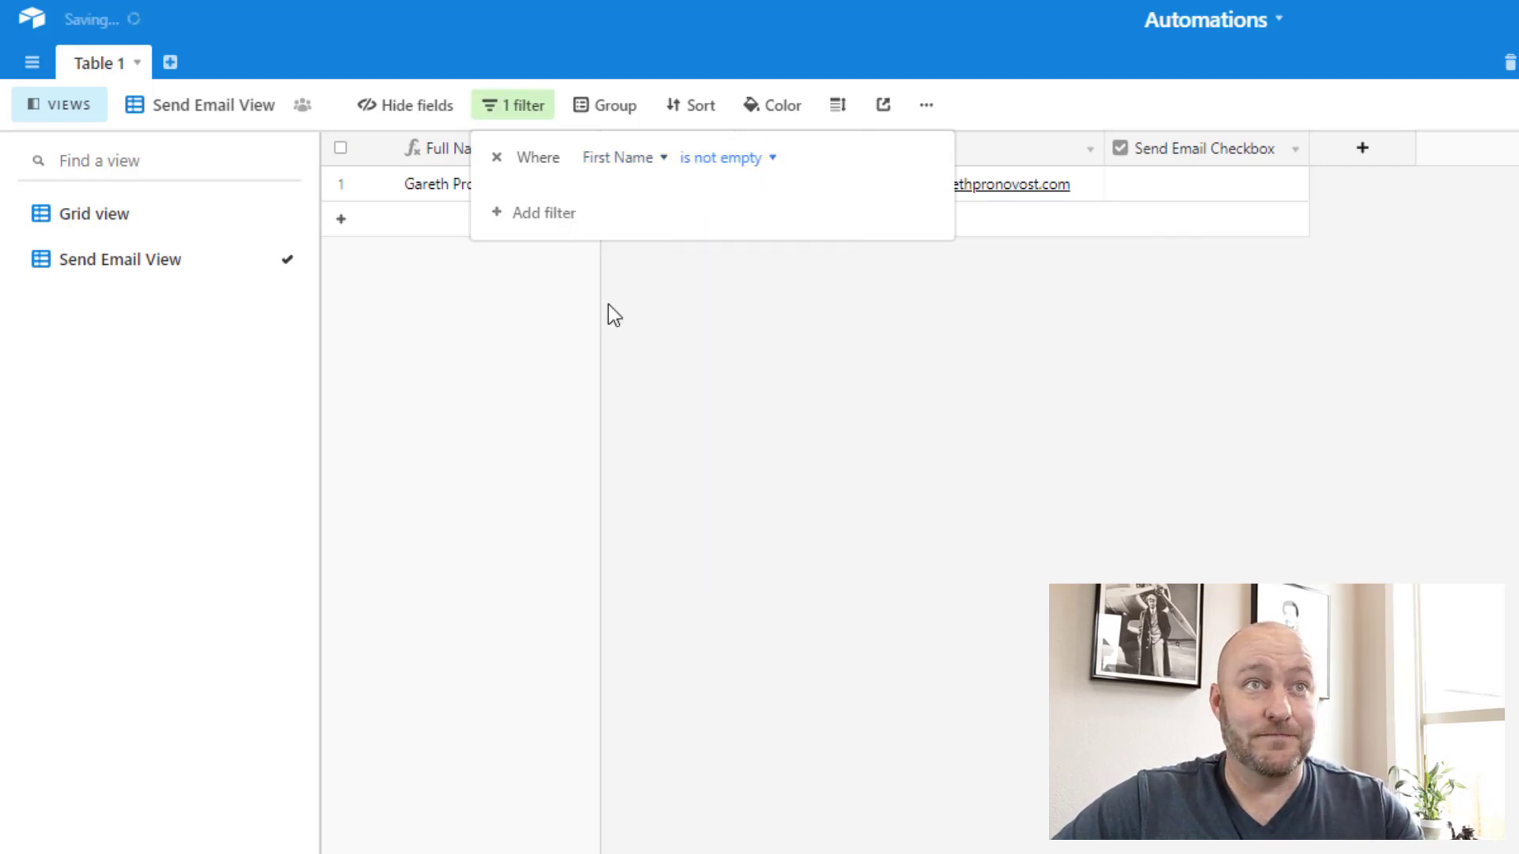
# Step: Add filters for Email is not empty and Send Email Checkbox is checked
pyautogui.click(527, 213)
pyautogui.click(629, 210)
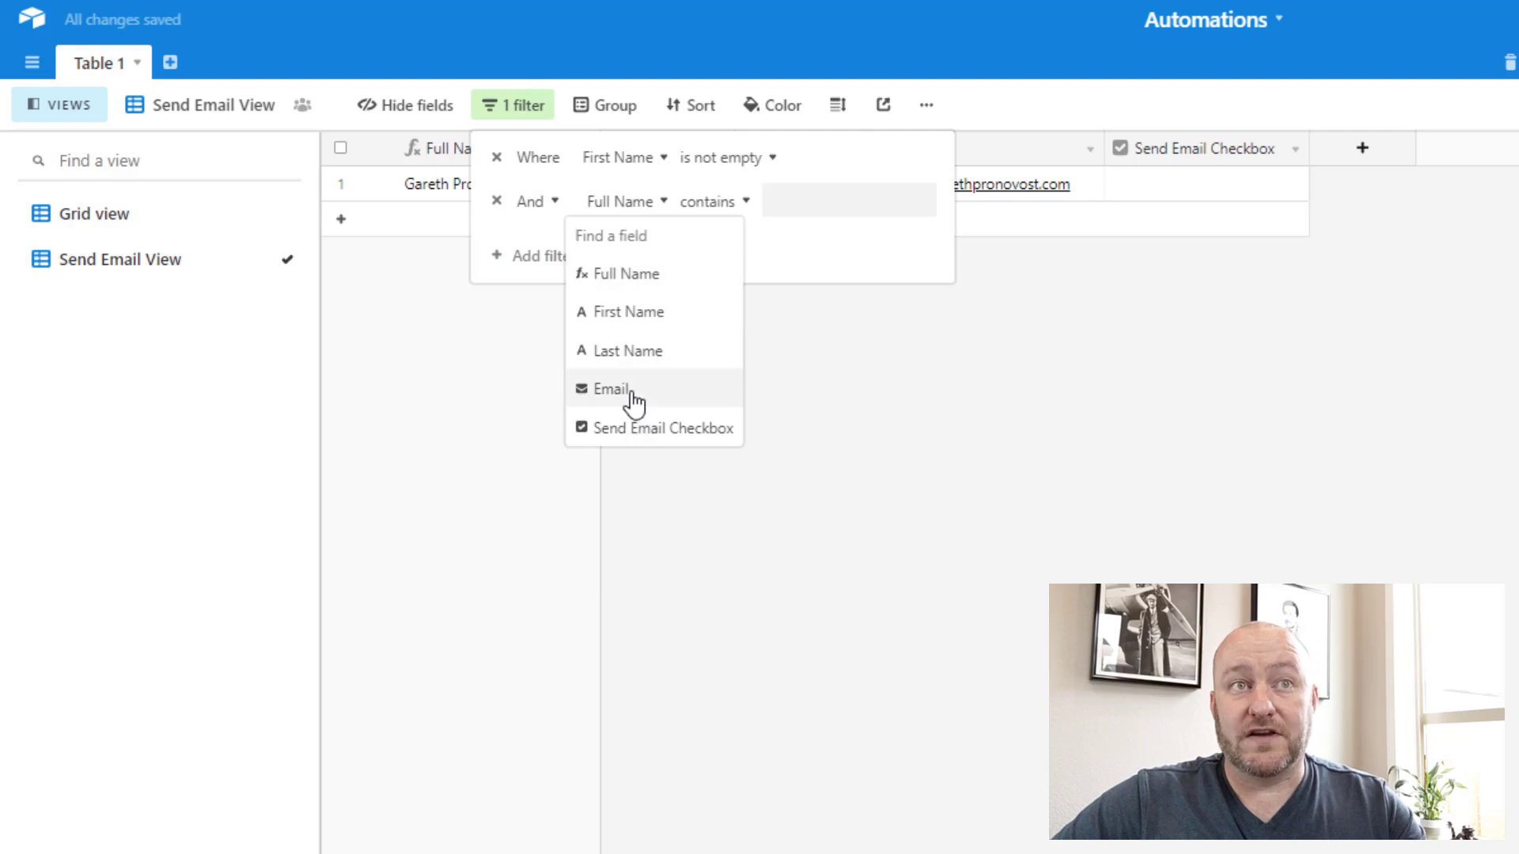
pyautogui.click(634, 391)
pyautogui.click(722, 214)
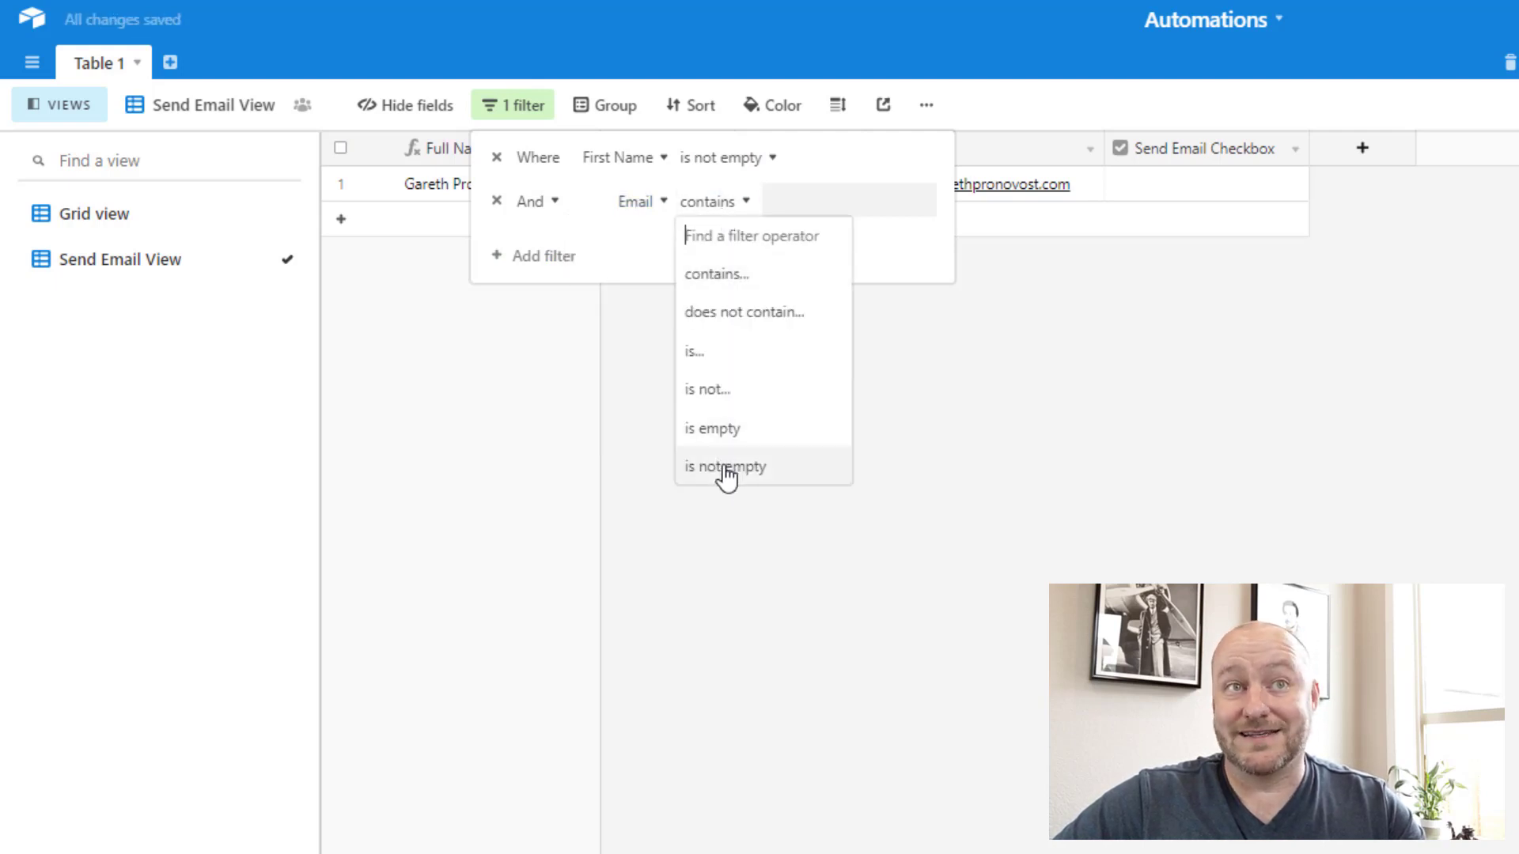
pyautogui.click(729, 468)
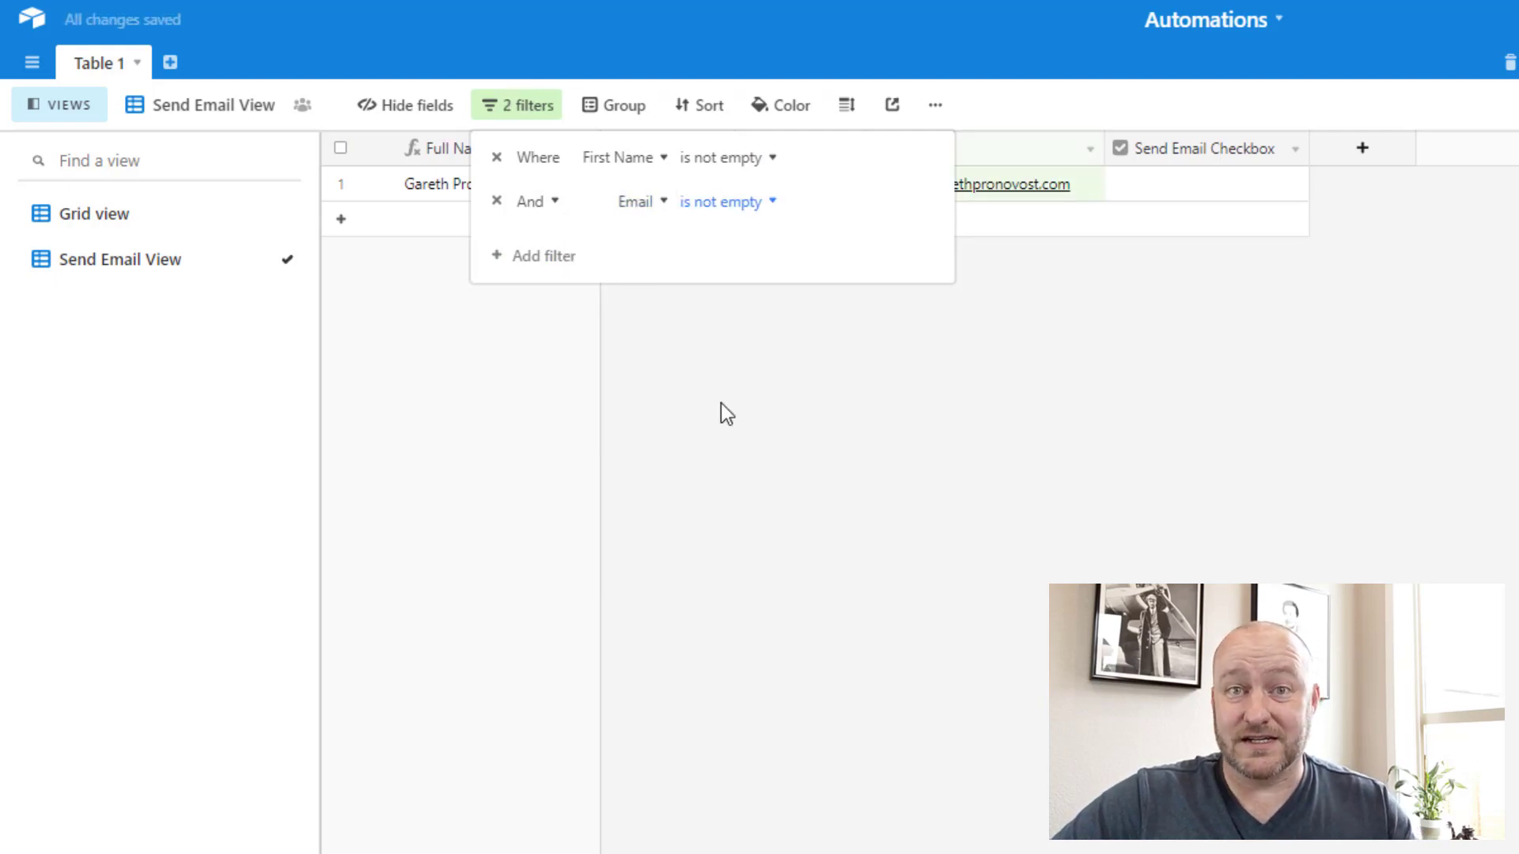
pyautogui.click(516, 257)
pyautogui.click(617, 245)
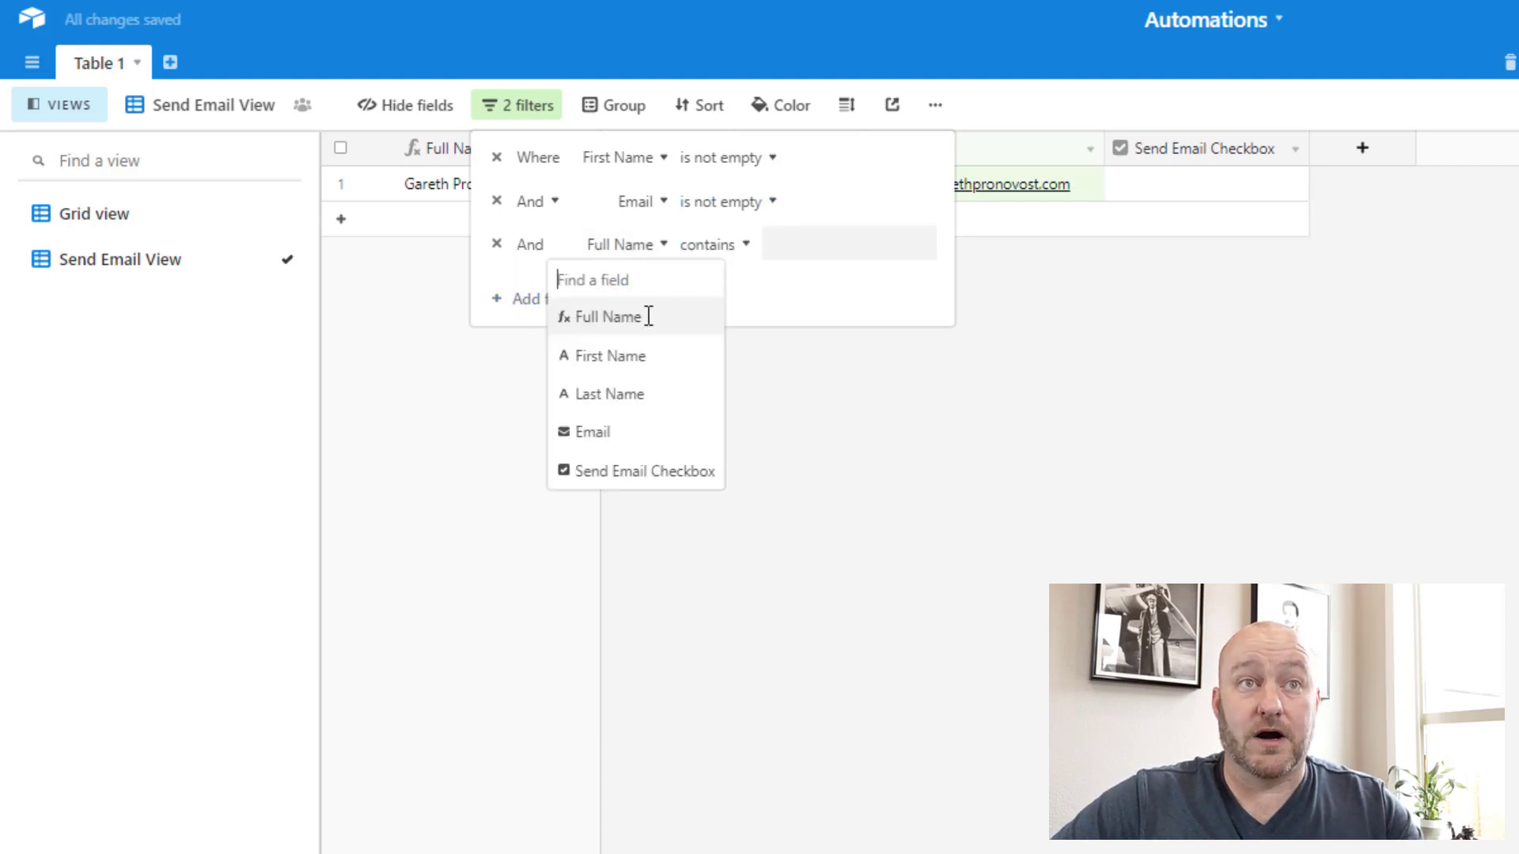
pyautogui.click(633, 473)
pyautogui.click(725, 245)
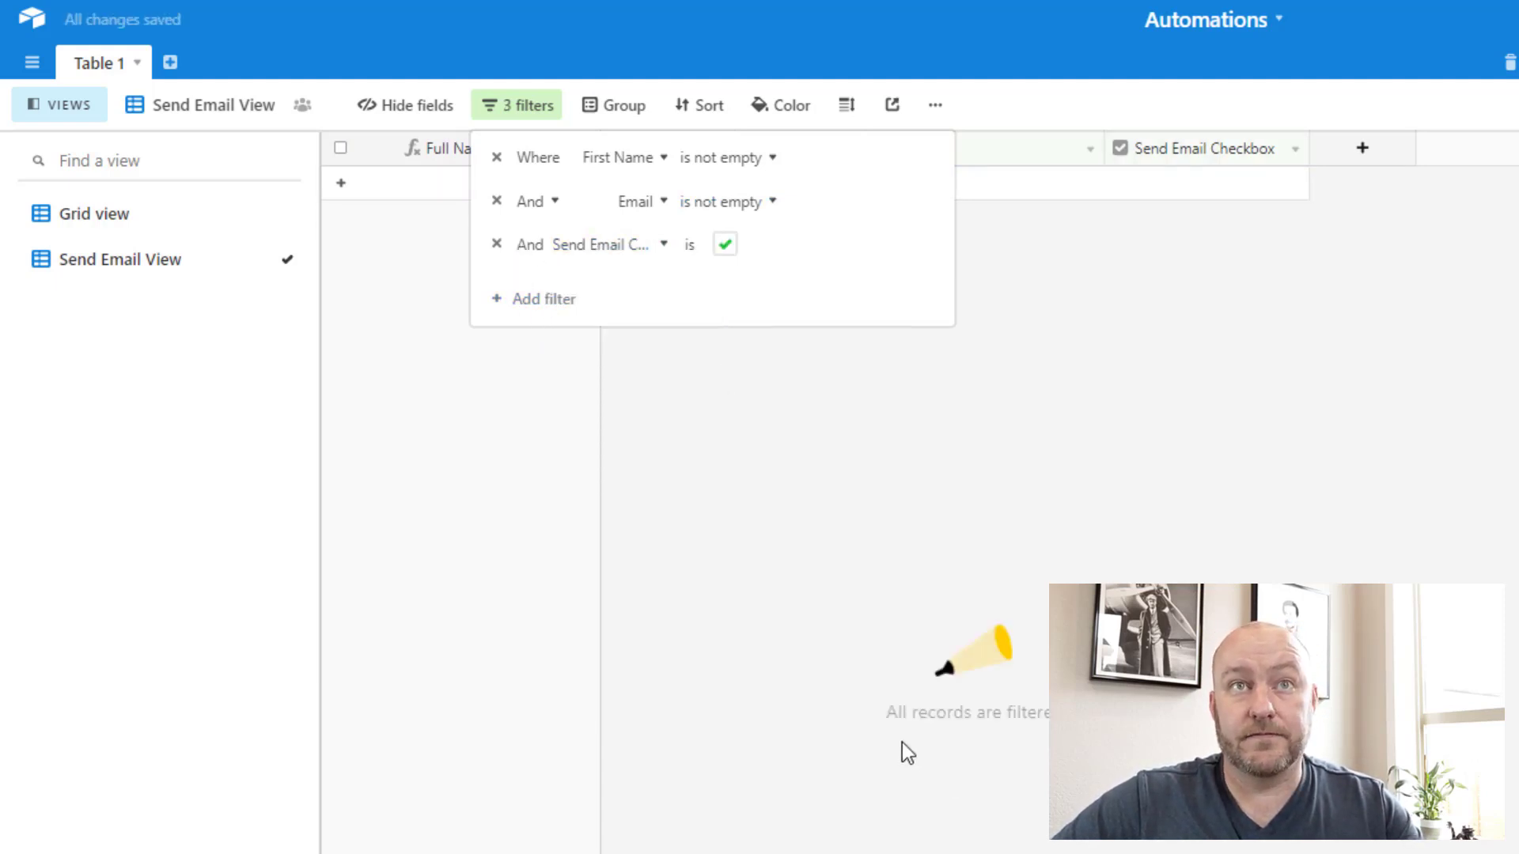
pyautogui.click(708, 470)
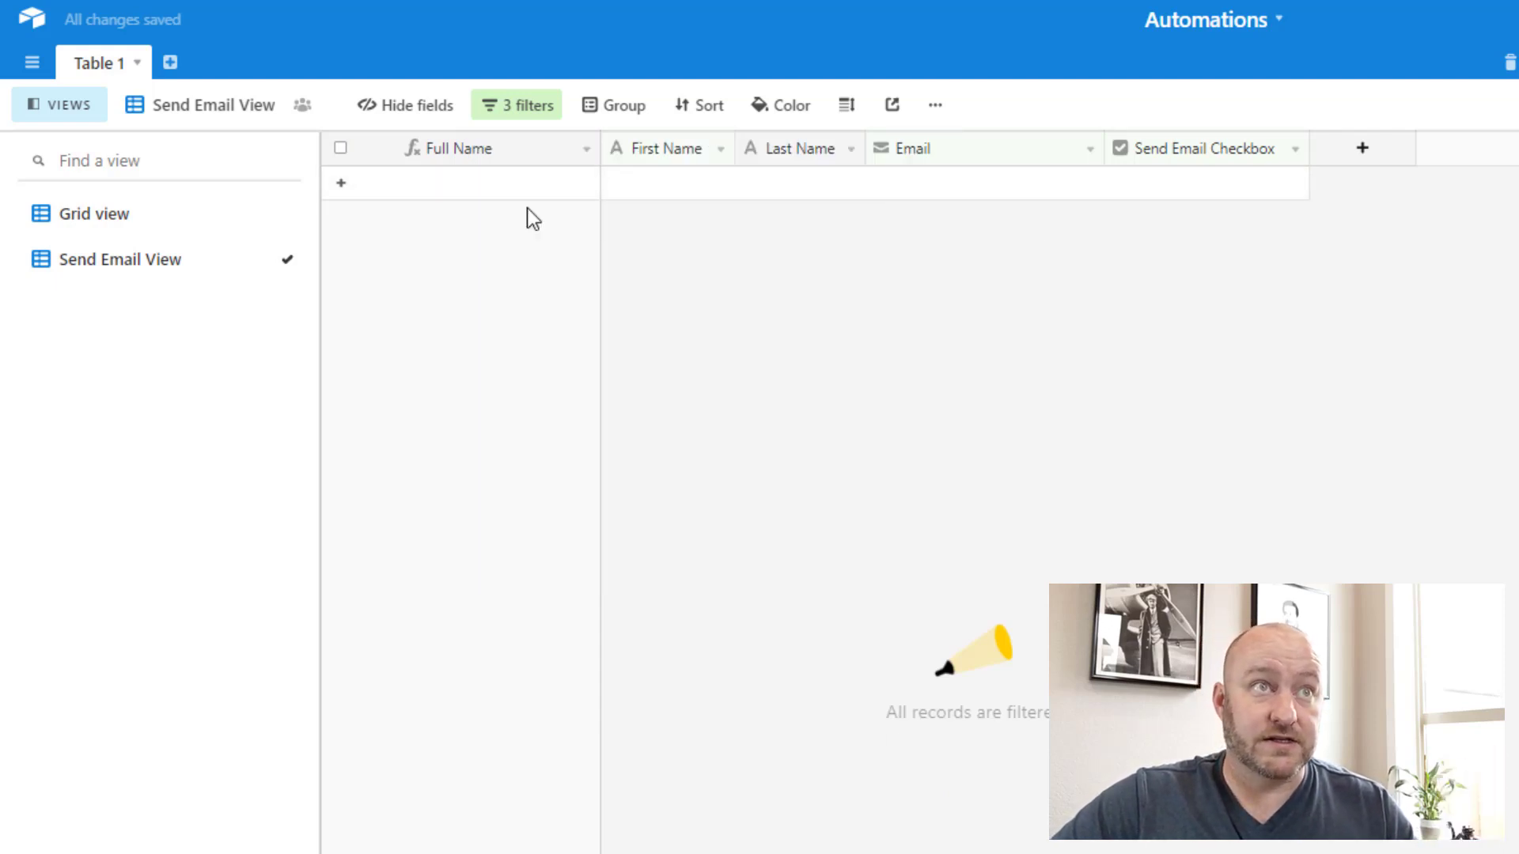
# Step: Tick the record's Send Email Checkbox in Grid view, confirm it shows in Send Email View, then return
pyautogui.click(127, 232)
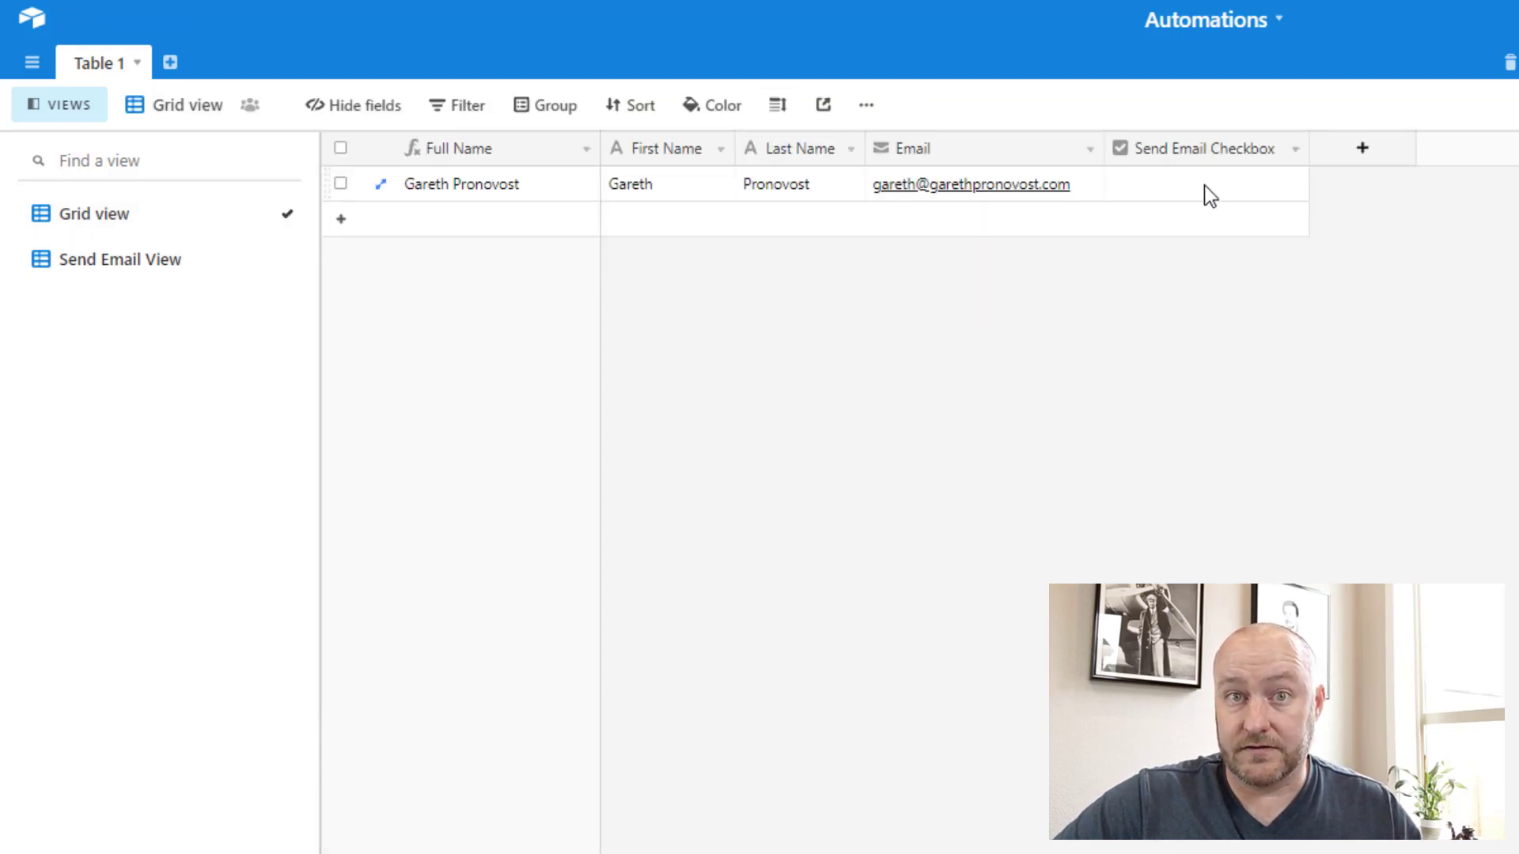
pyautogui.click(1204, 185)
pyautogui.click(1205, 186)
pyautogui.click(117, 262)
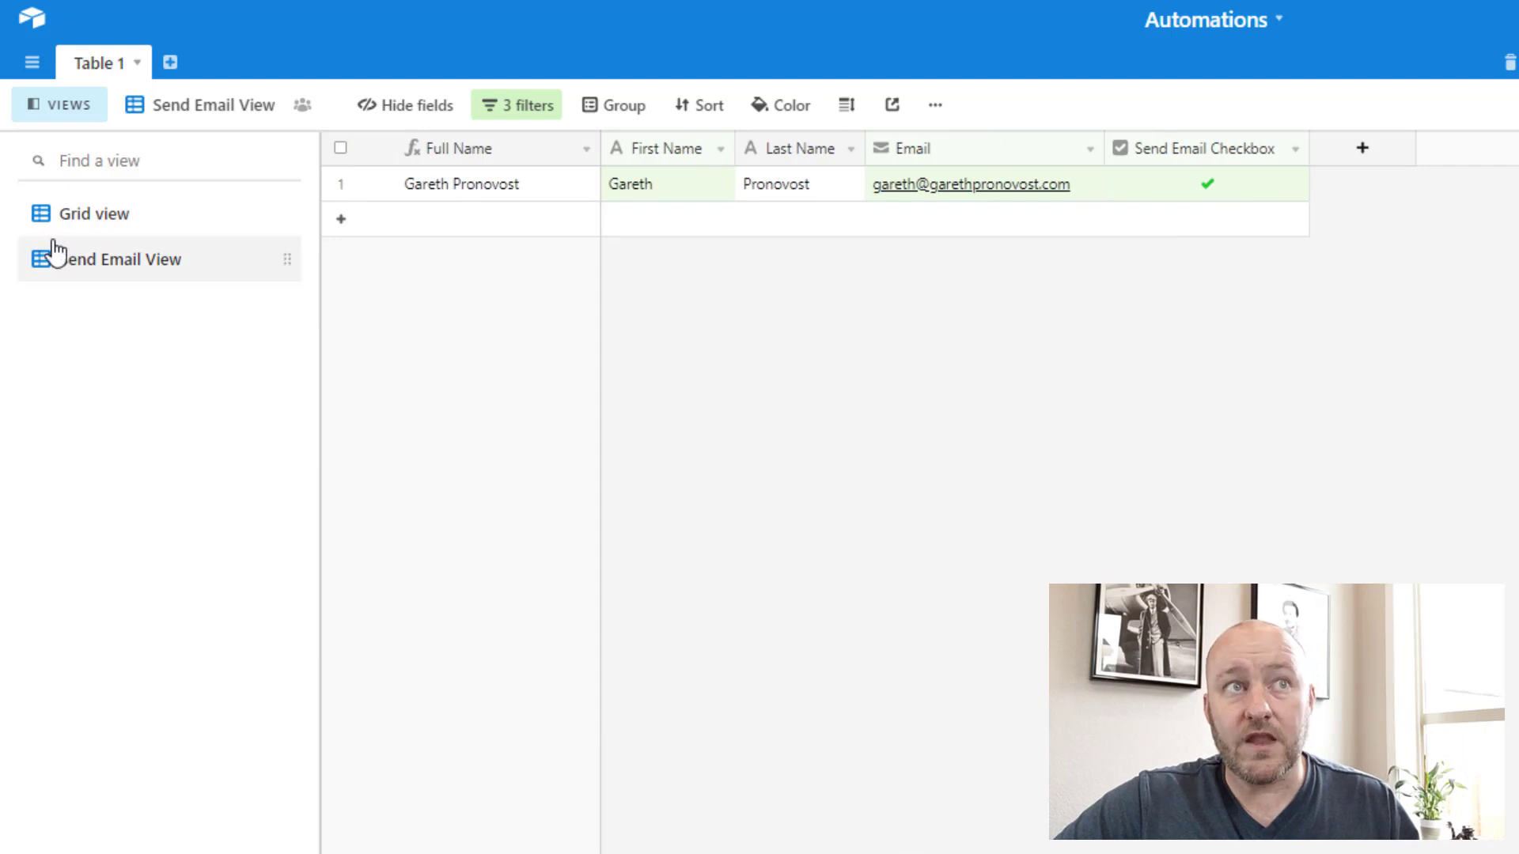
pyautogui.click(164, 230)
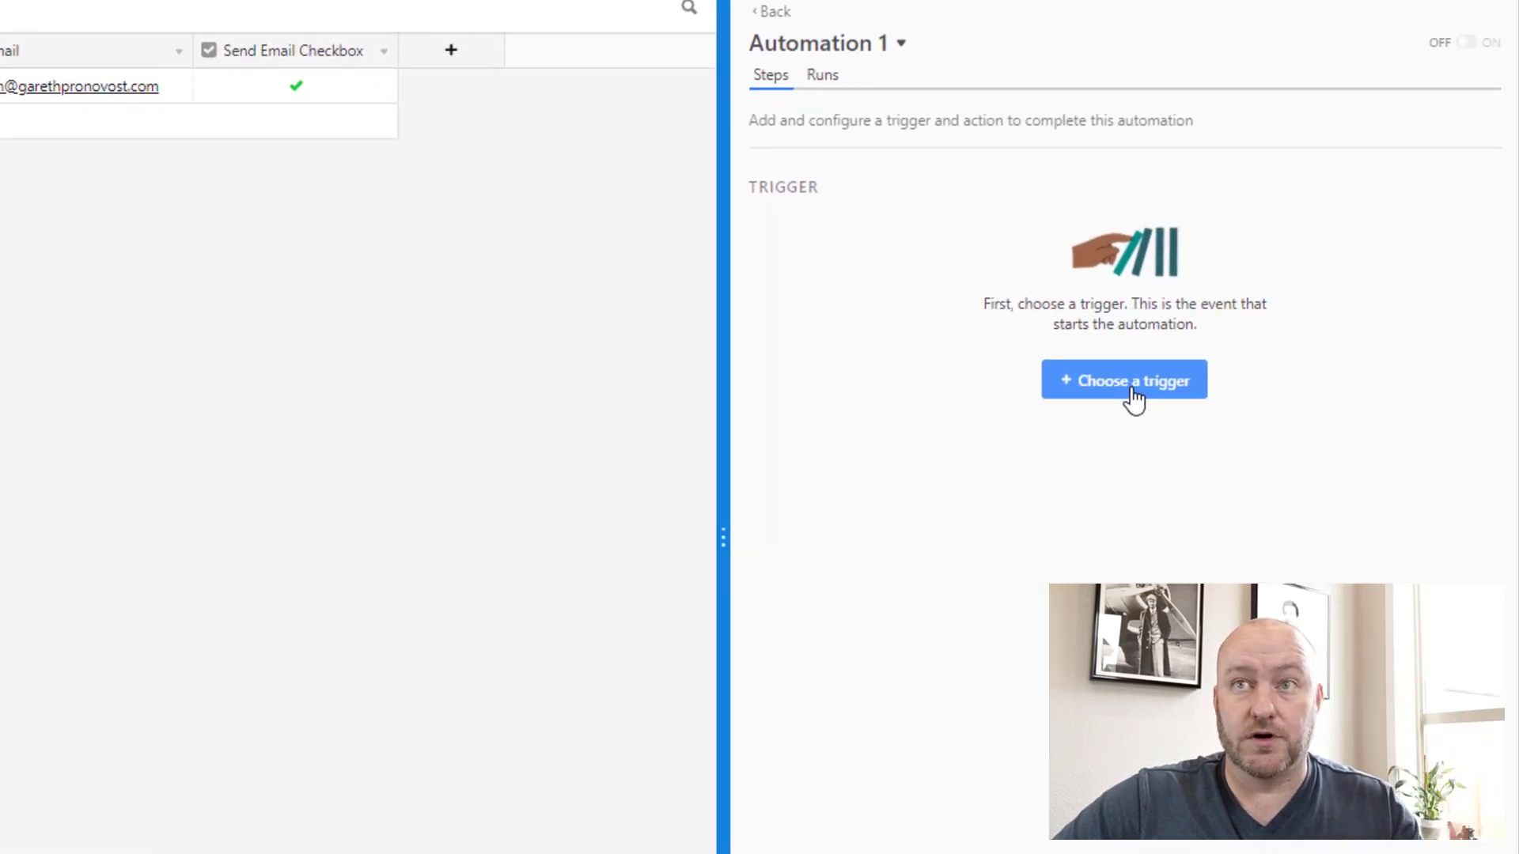
# Step: Give Automation 1 the 'When record enters view' trigger on Table 1's Send Email View
pyautogui.click(1133, 396)
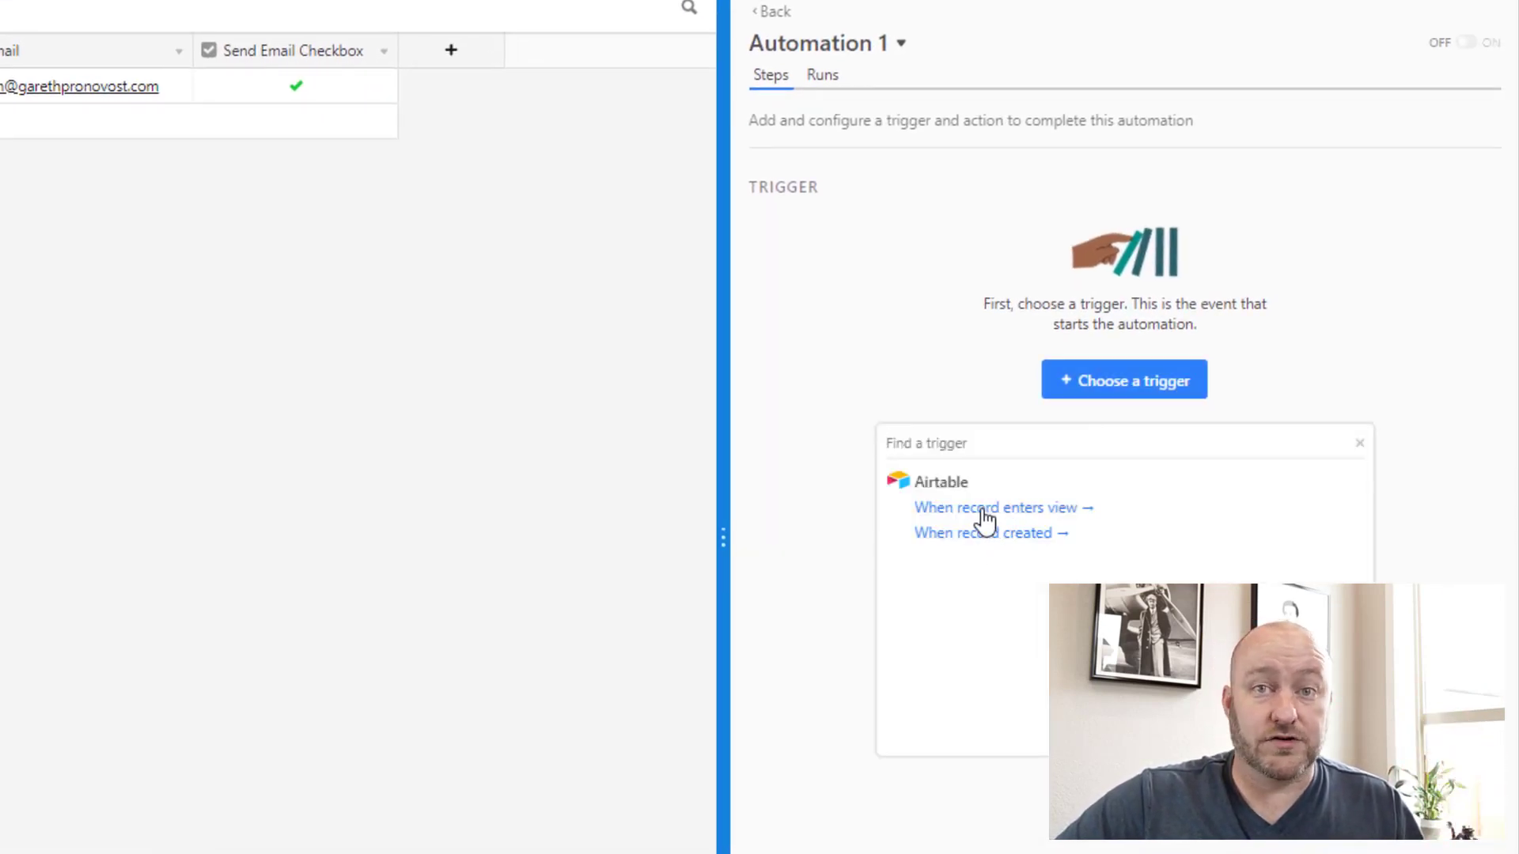
pyautogui.click(983, 513)
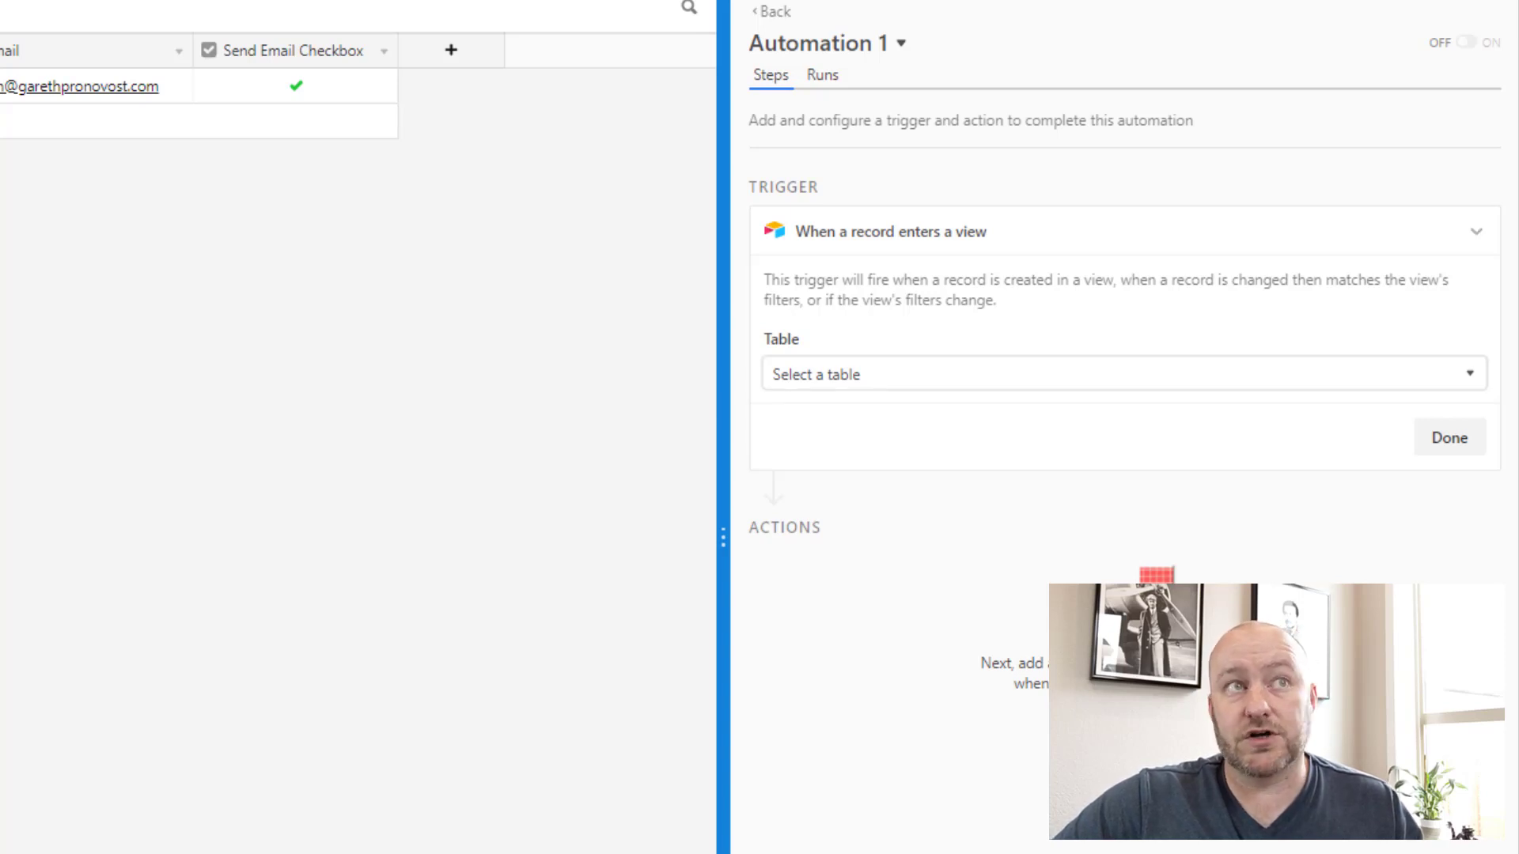
pyautogui.click(949, 375)
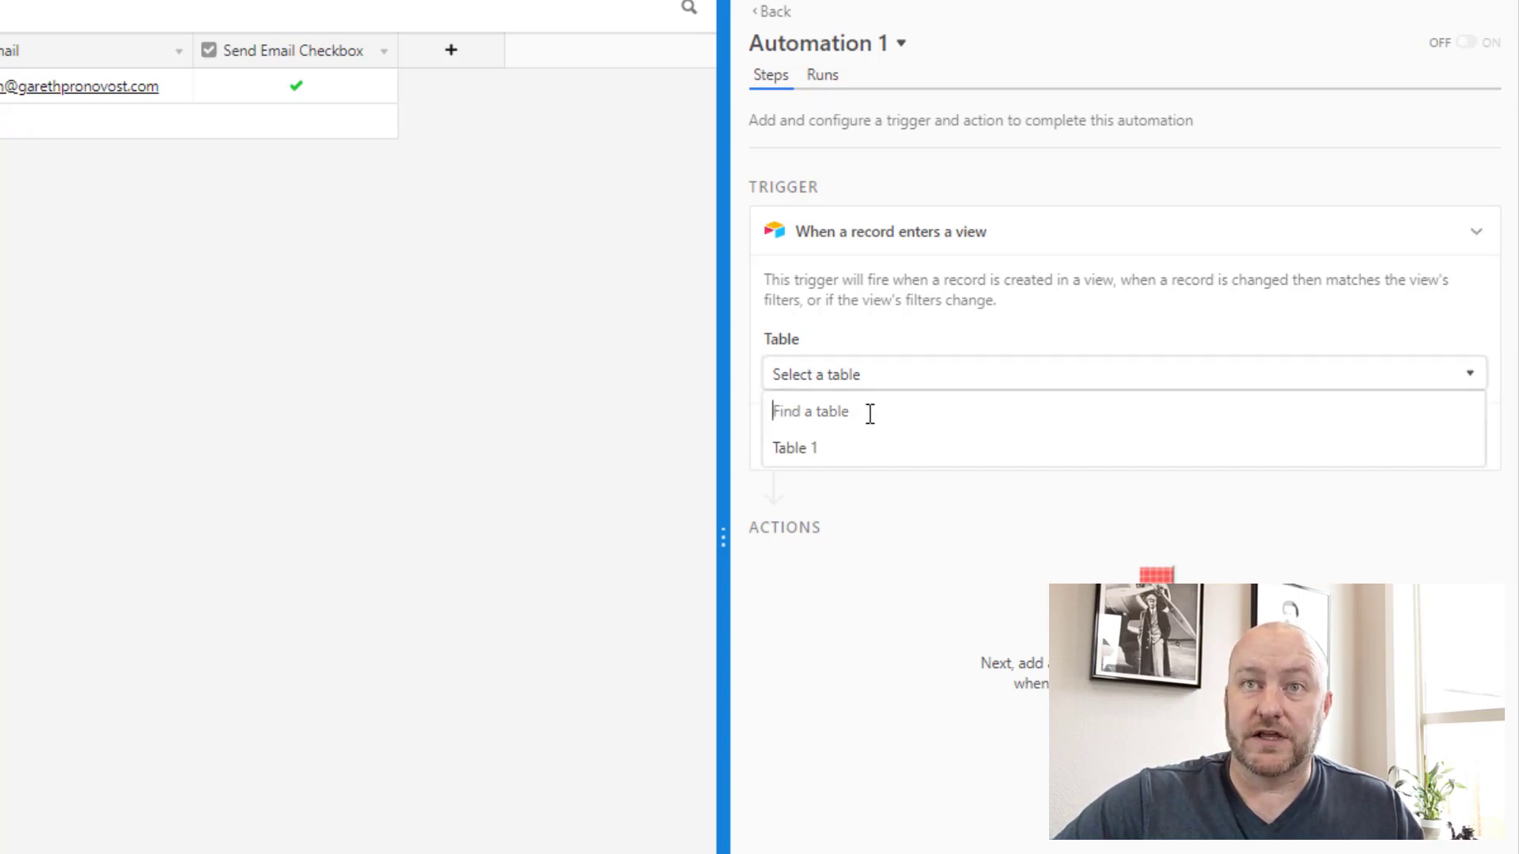
pyautogui.click(819, 453)
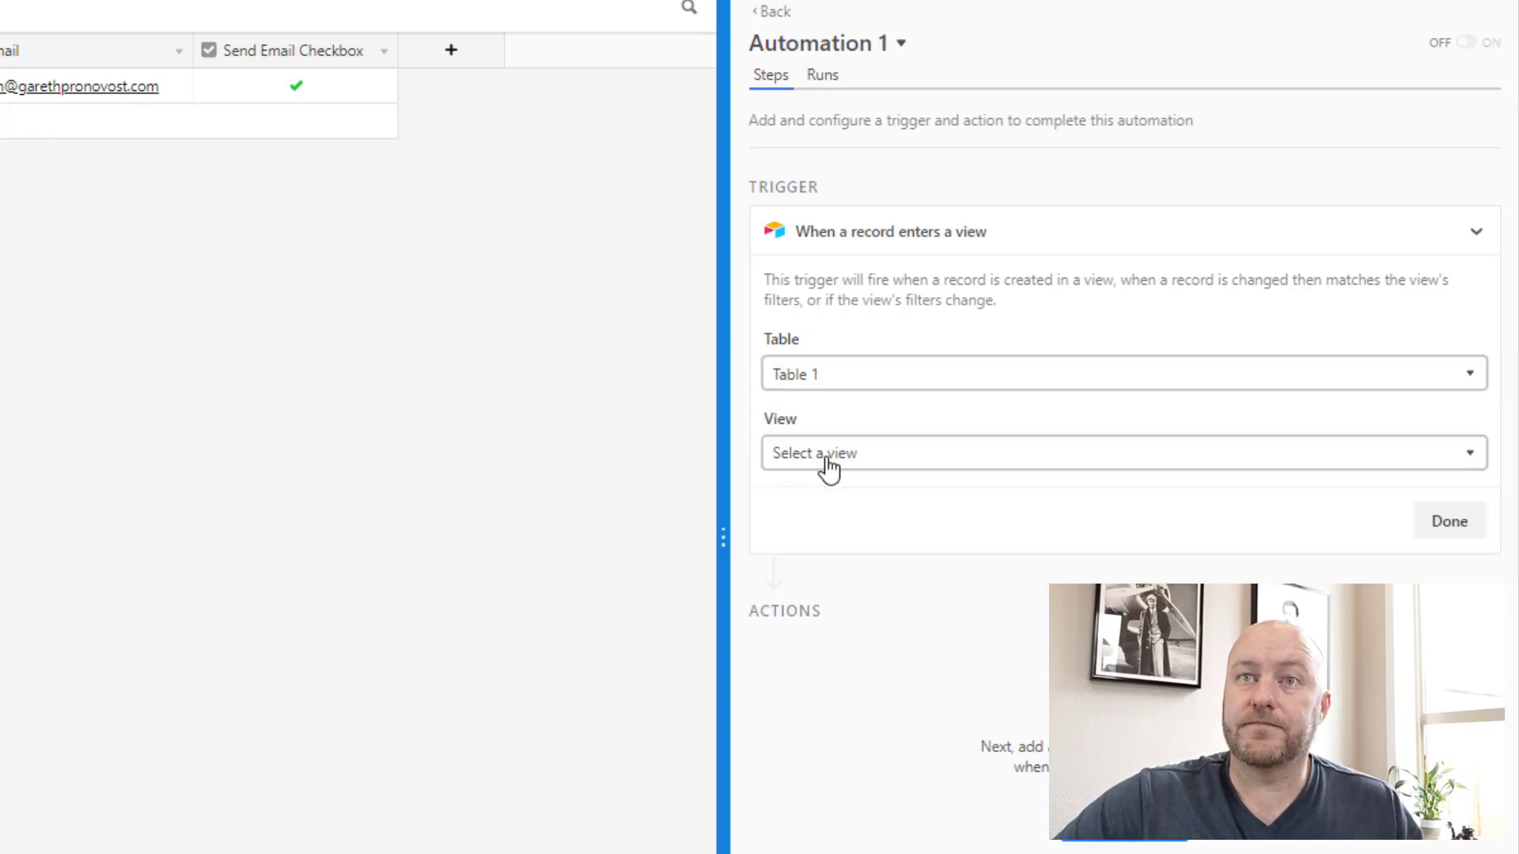
pyautogui.click(914, 462)
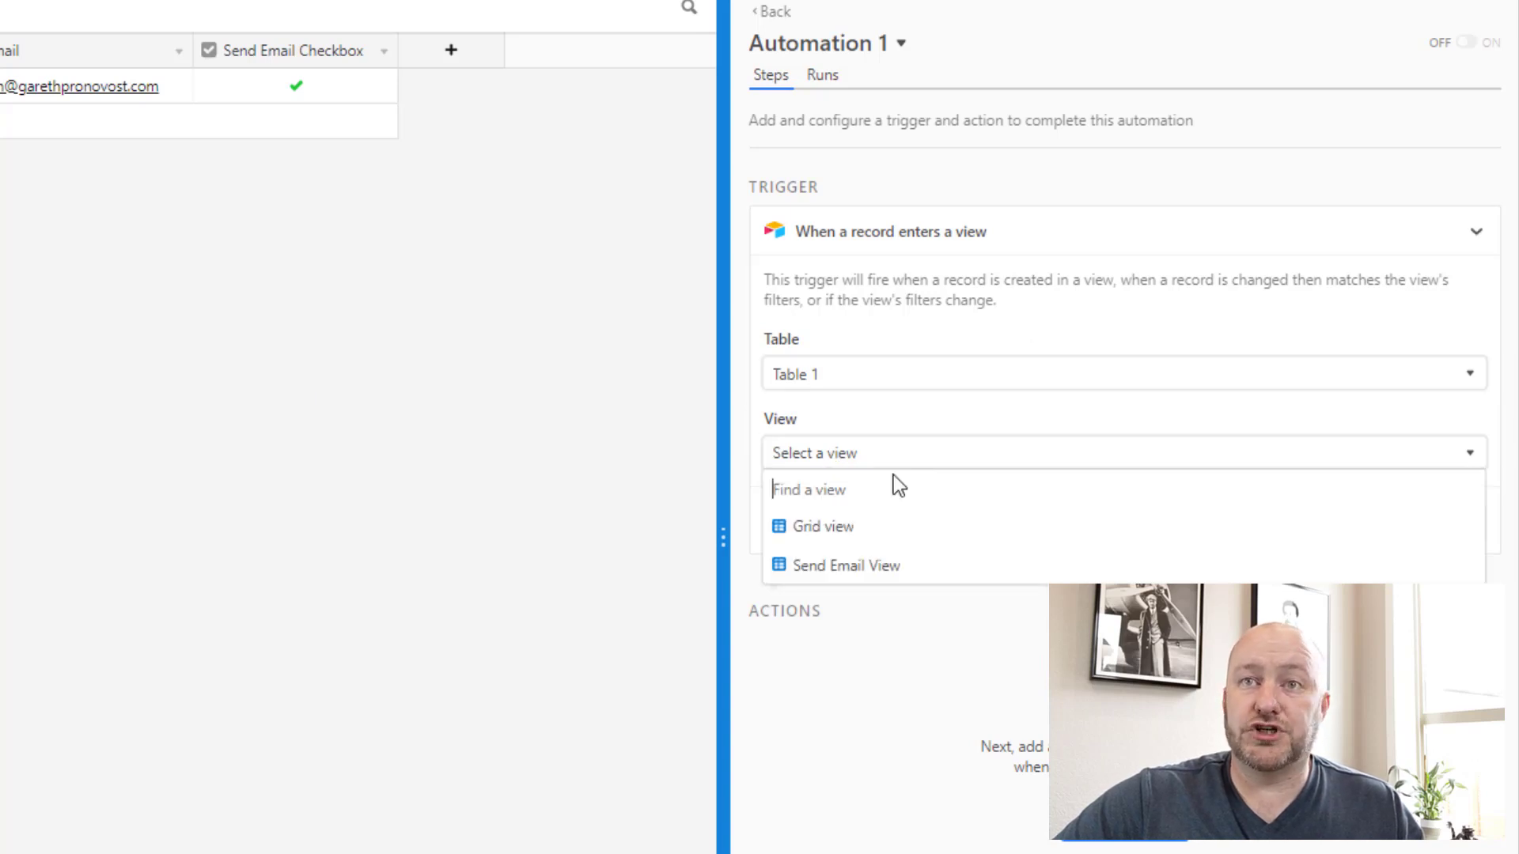
pyautogui.click(825, 580)
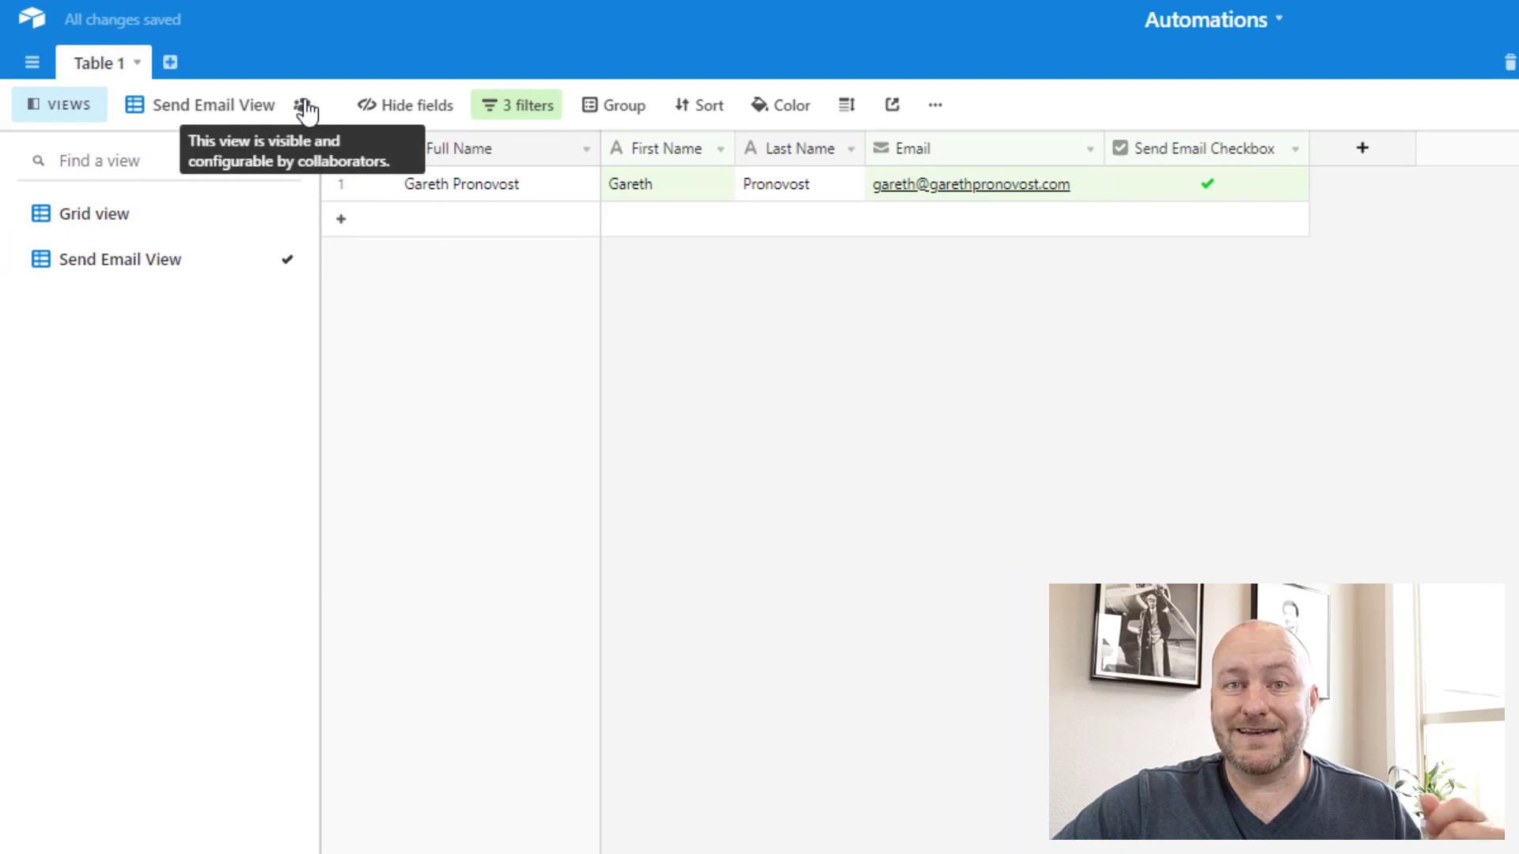
# Step: Lock the Send Email View, then check its three filters: First Name and Email not empty, checkbox ticked
pyautogui.click(302, 106)
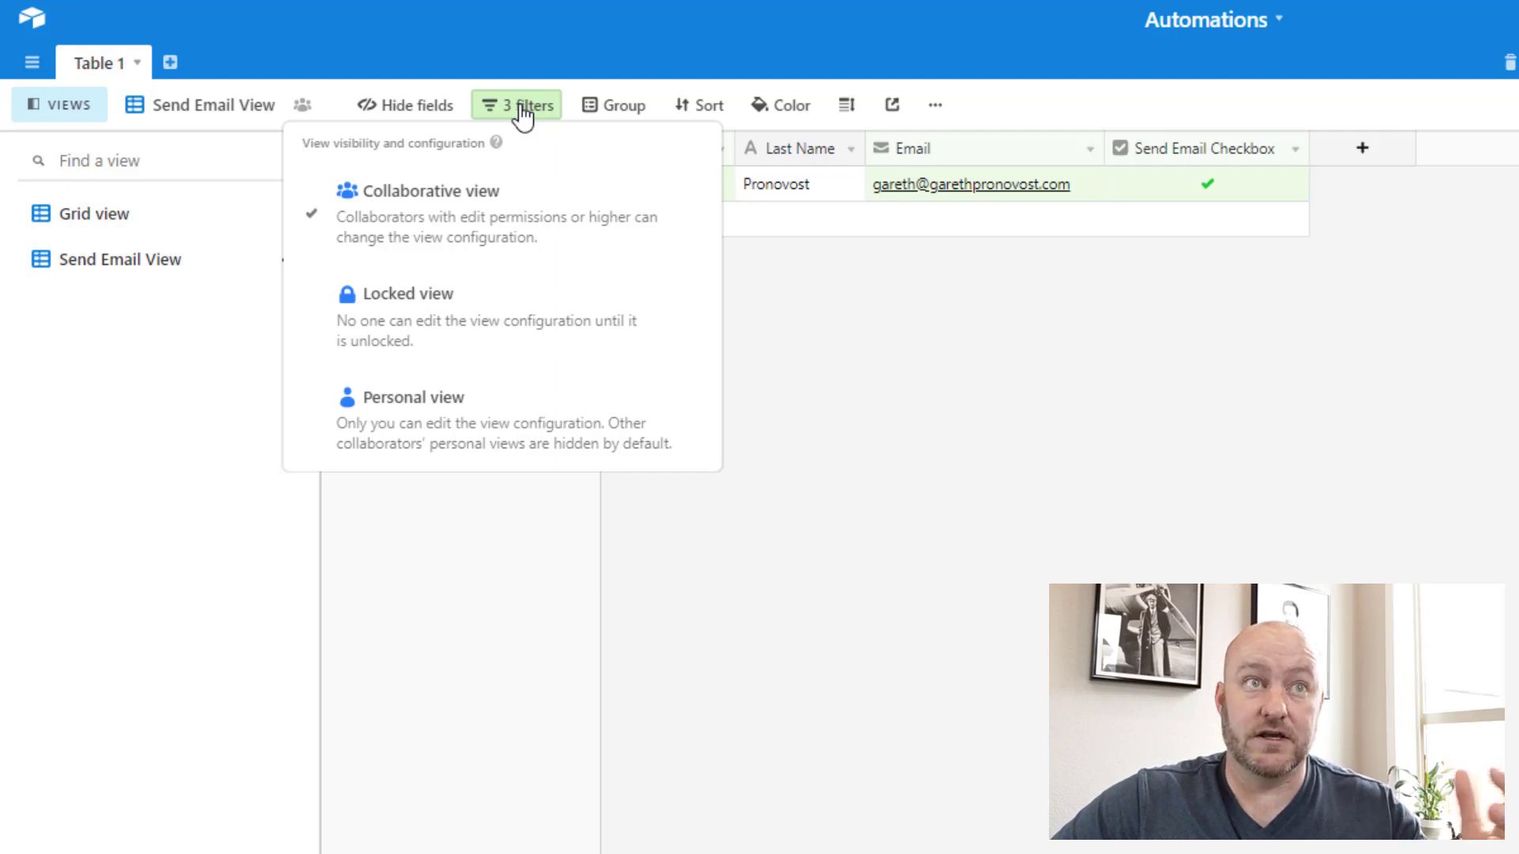
pyautogui.click(451, 340)
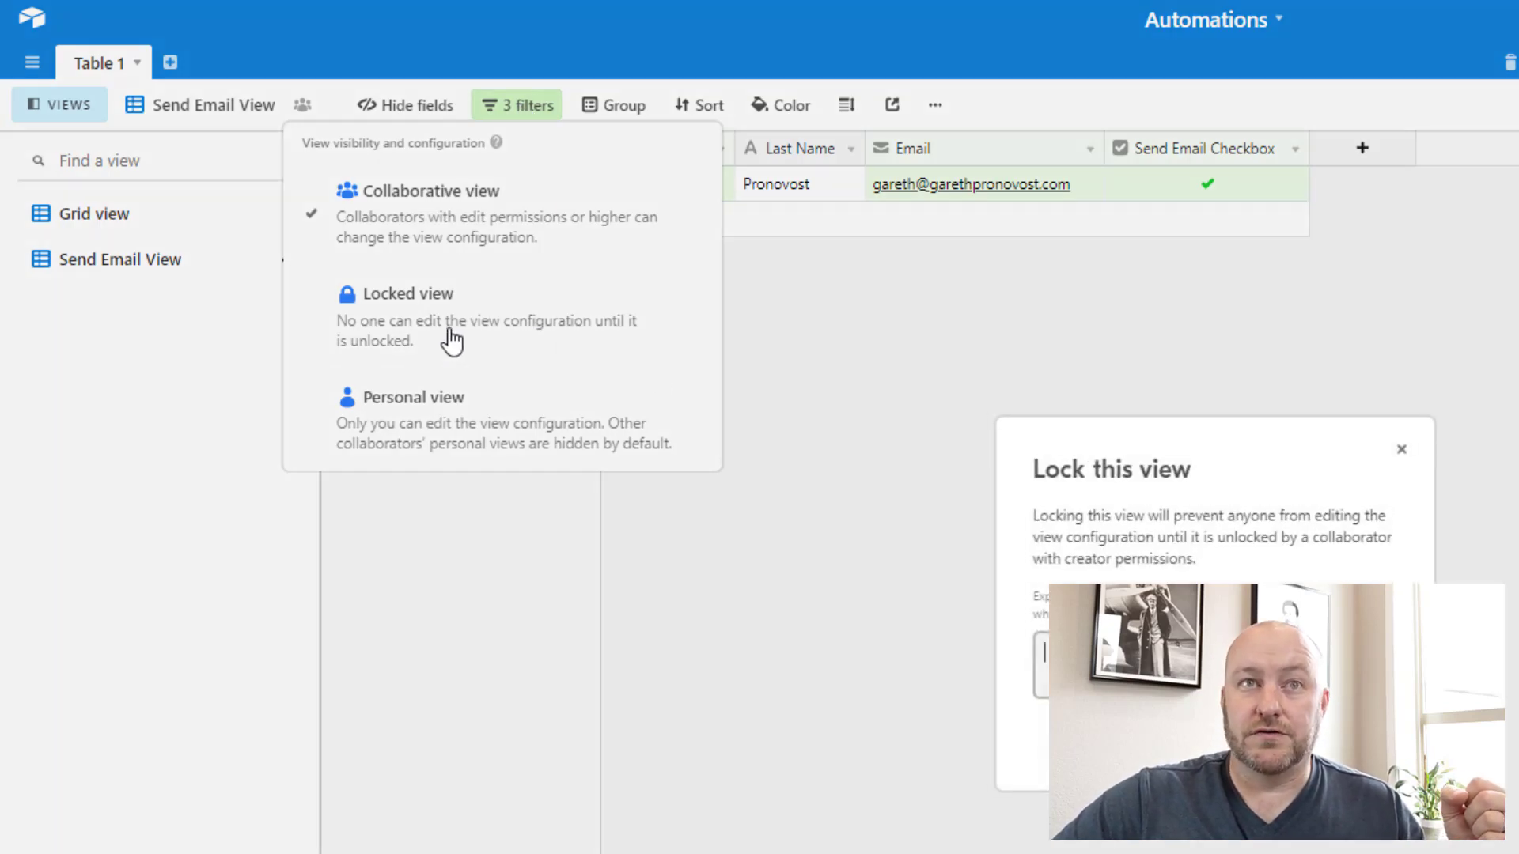
pyautogui.click(1369, 751)
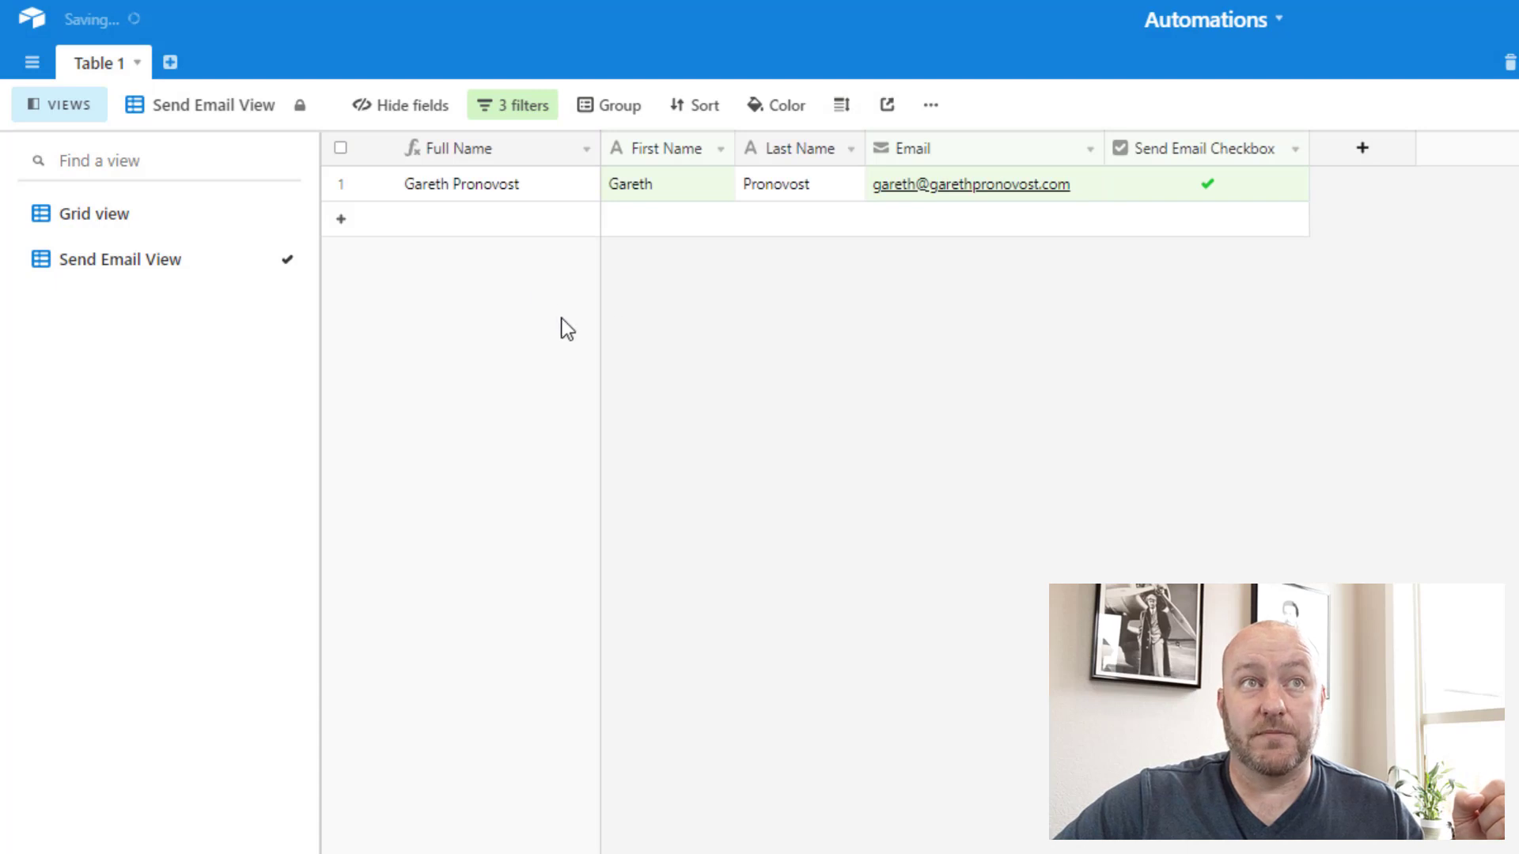
pyautogui.click(630, 182)
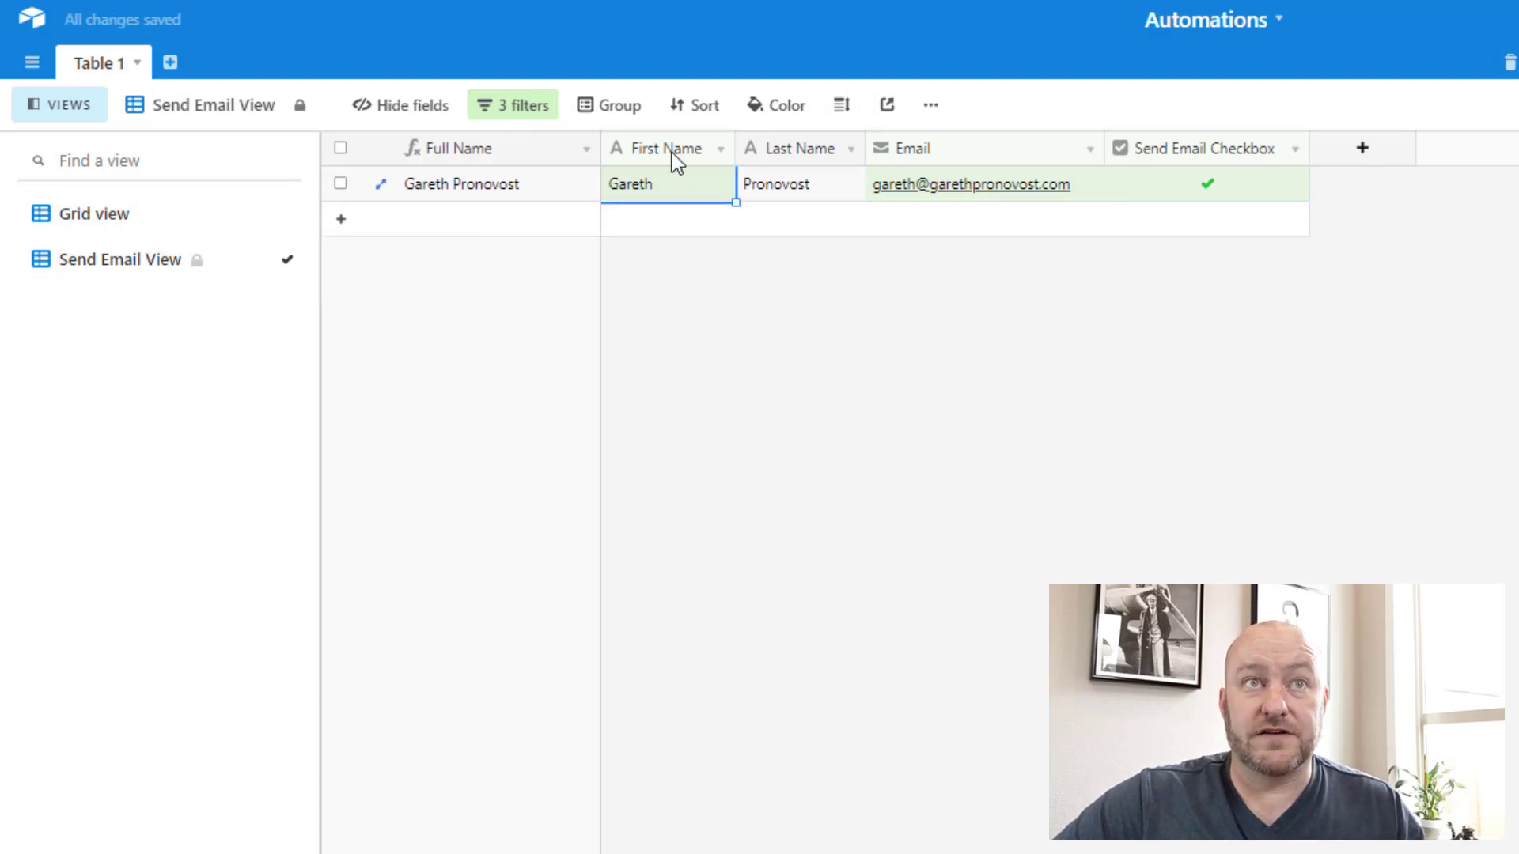
pyautogui.click(521, 111)
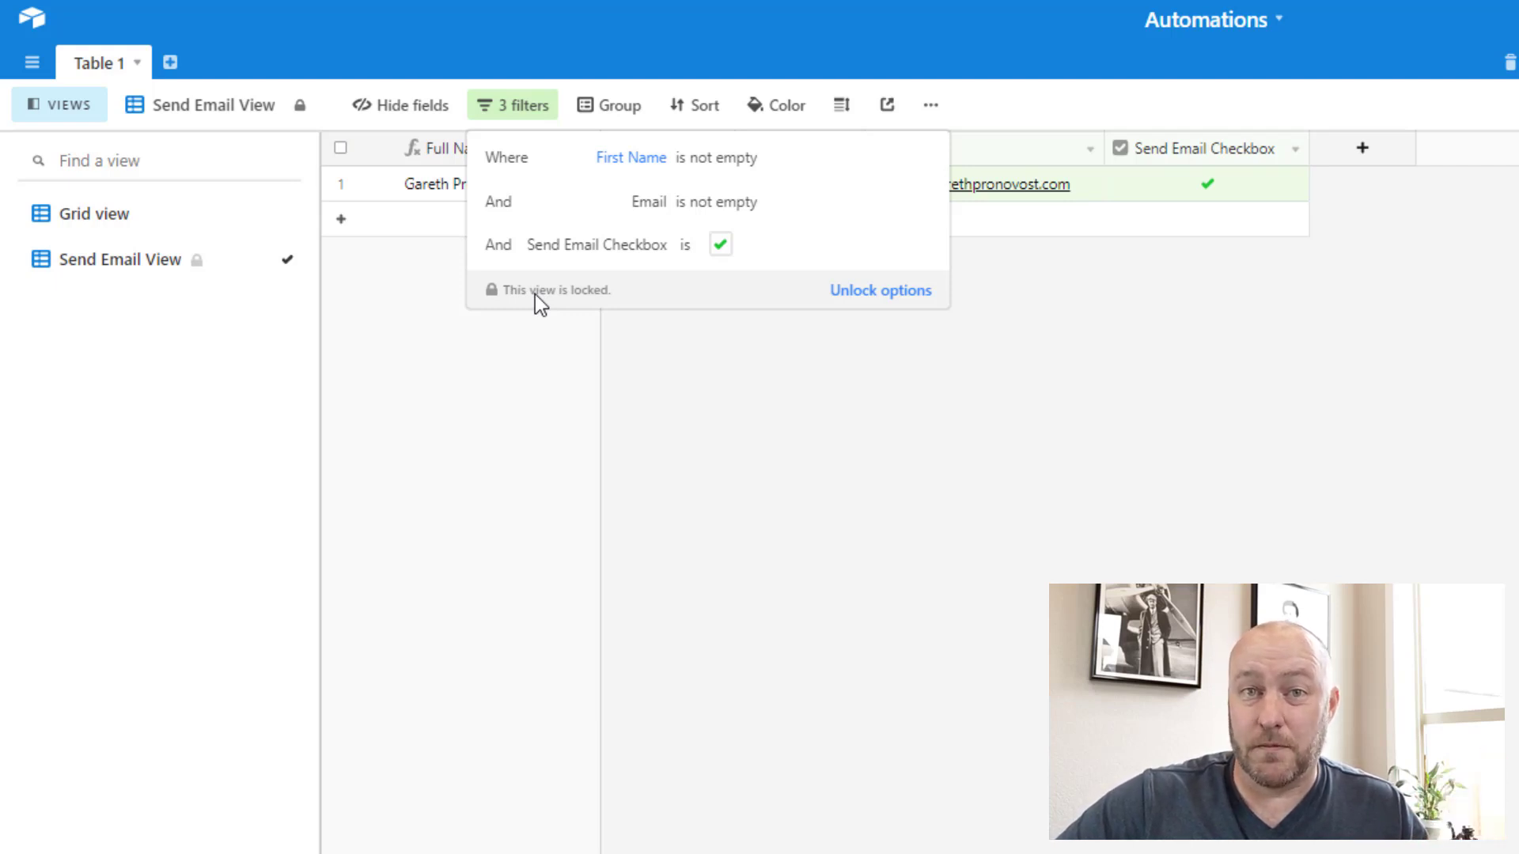
# Step: Run the 'When a record enters a view' trigger test and expand its successful result
pyautogui.click(799, 484)
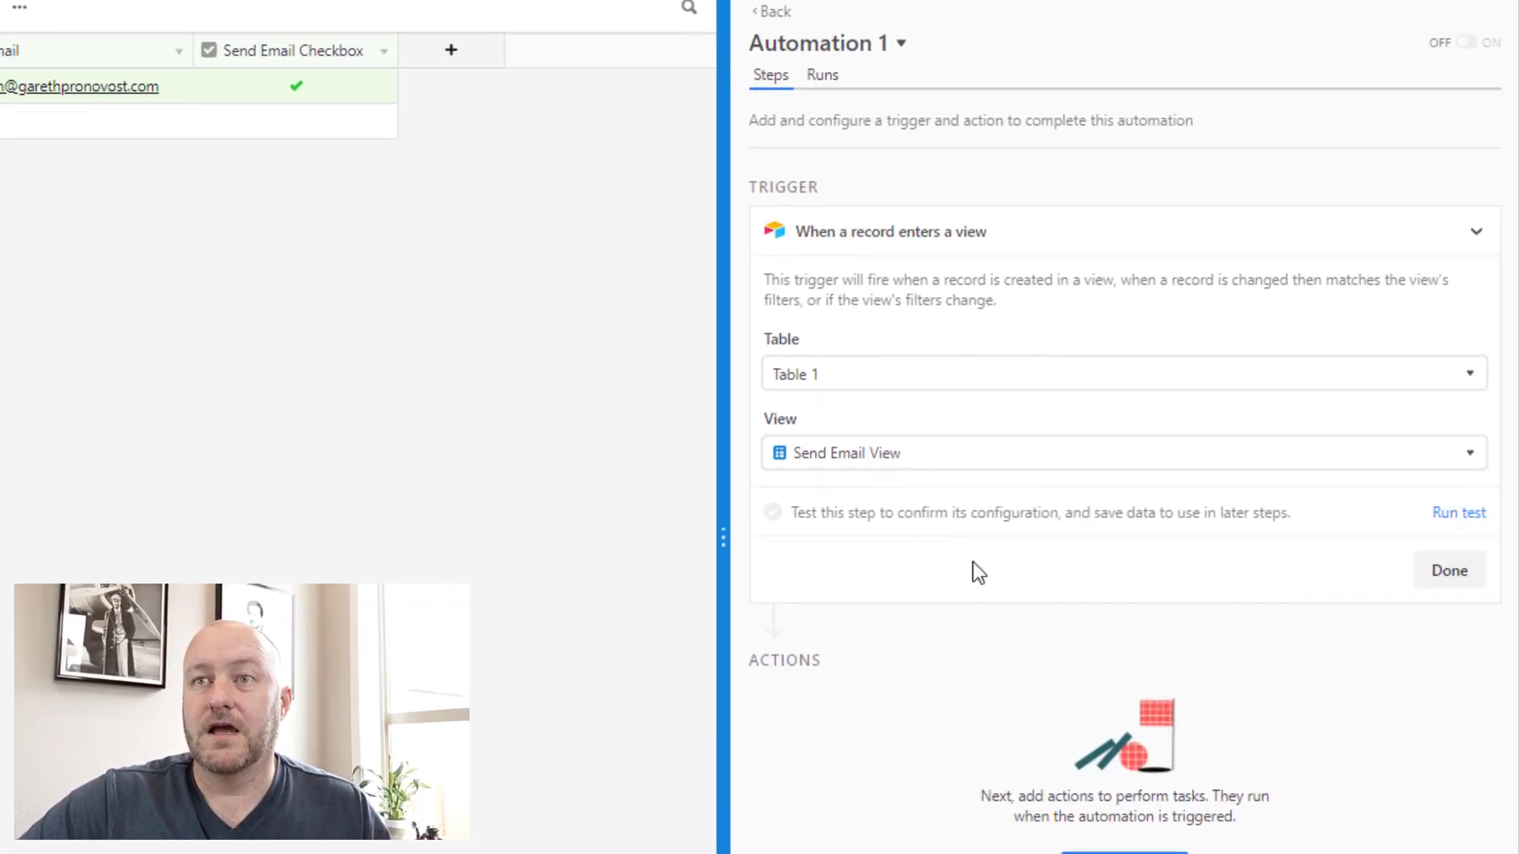
pyautogui.click(1455, 514)
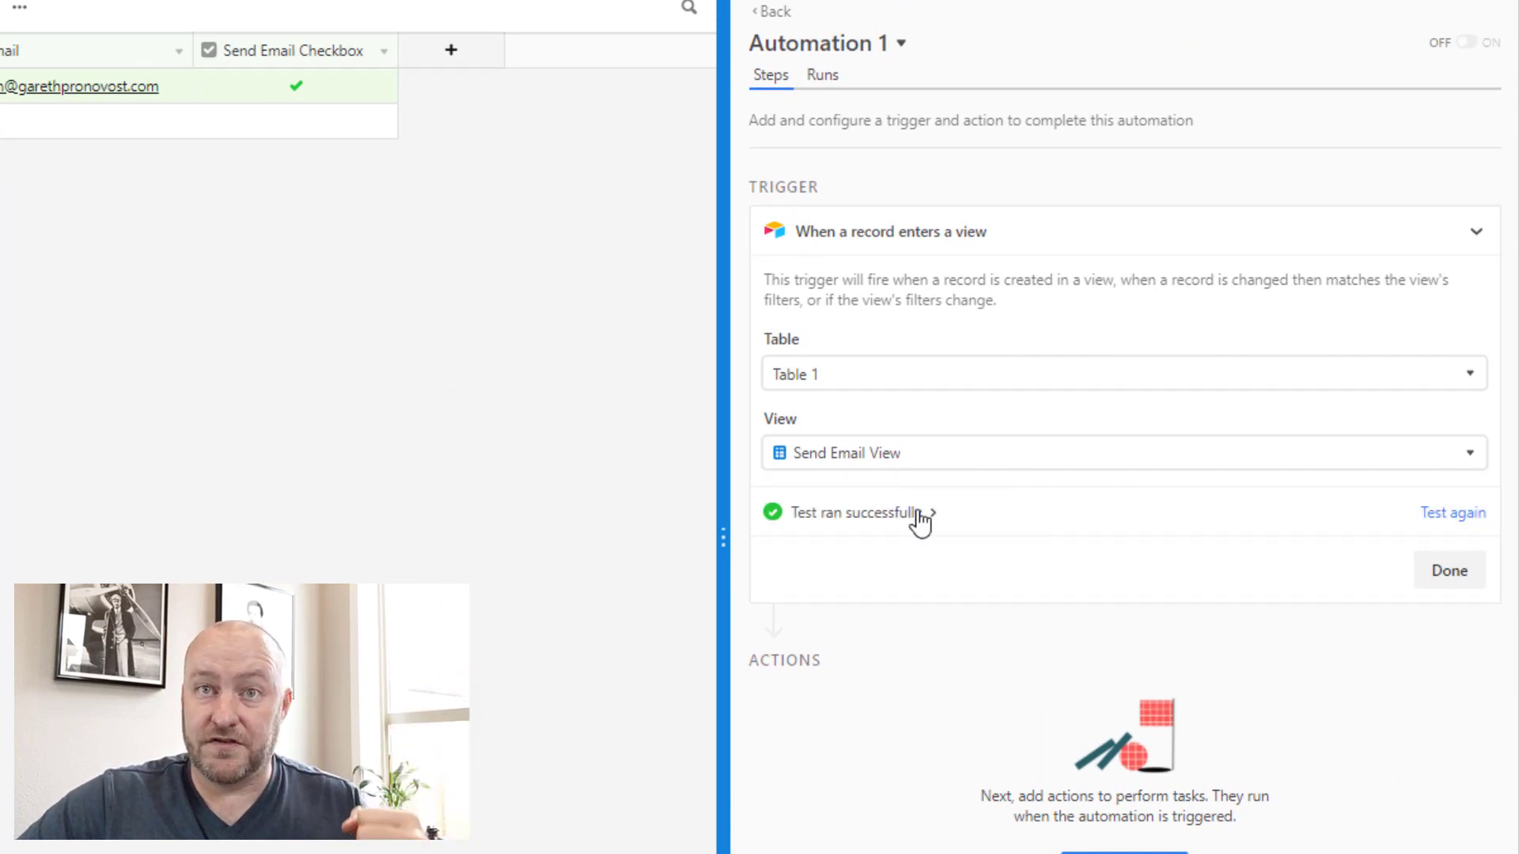
pyautogui.click(915, 529)
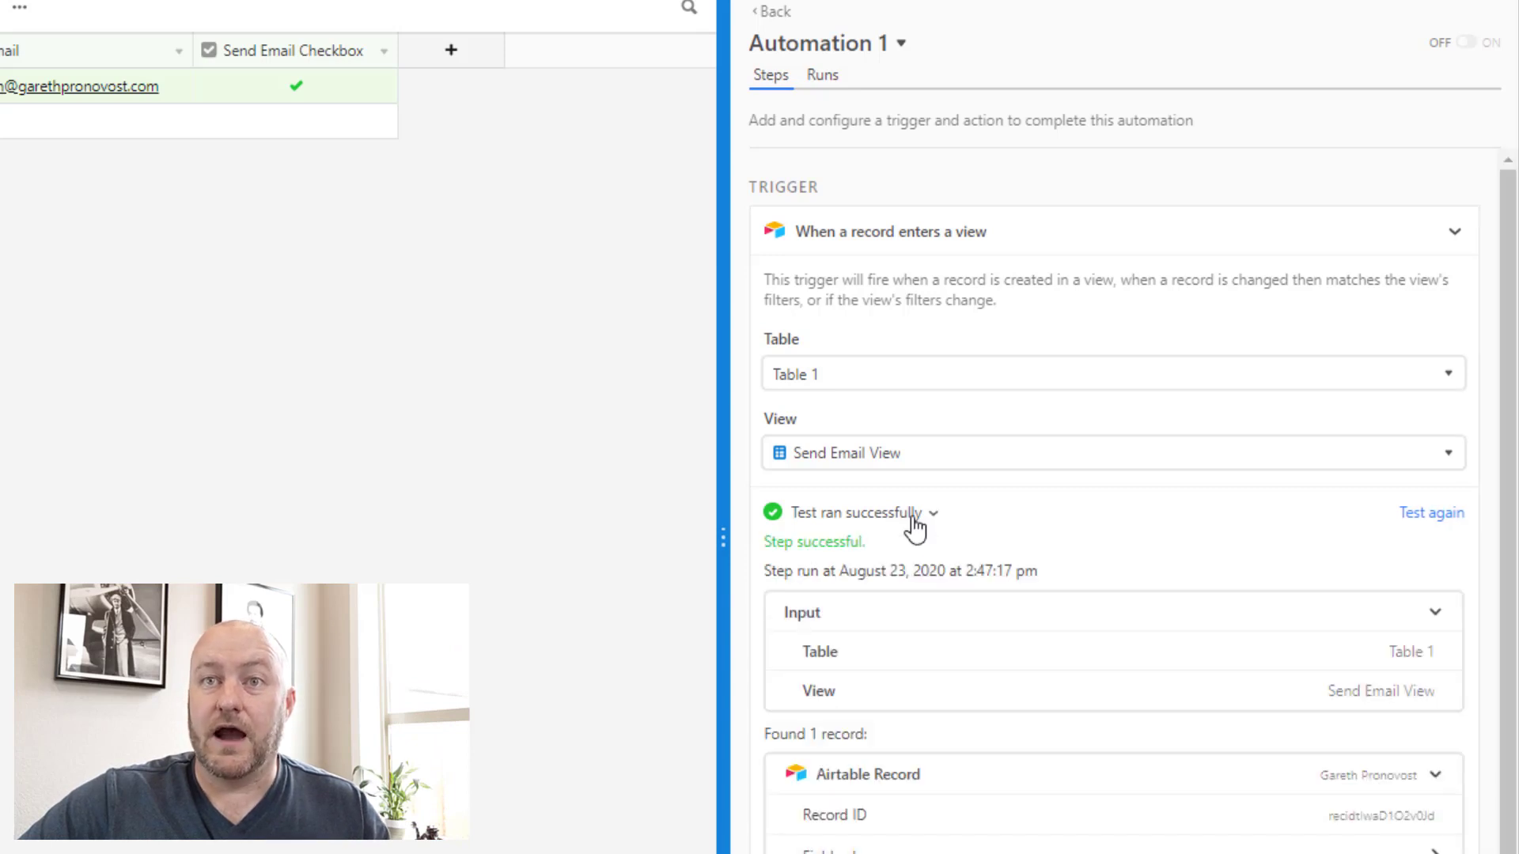
pyautogui.scroll(-3, 1058, 434)
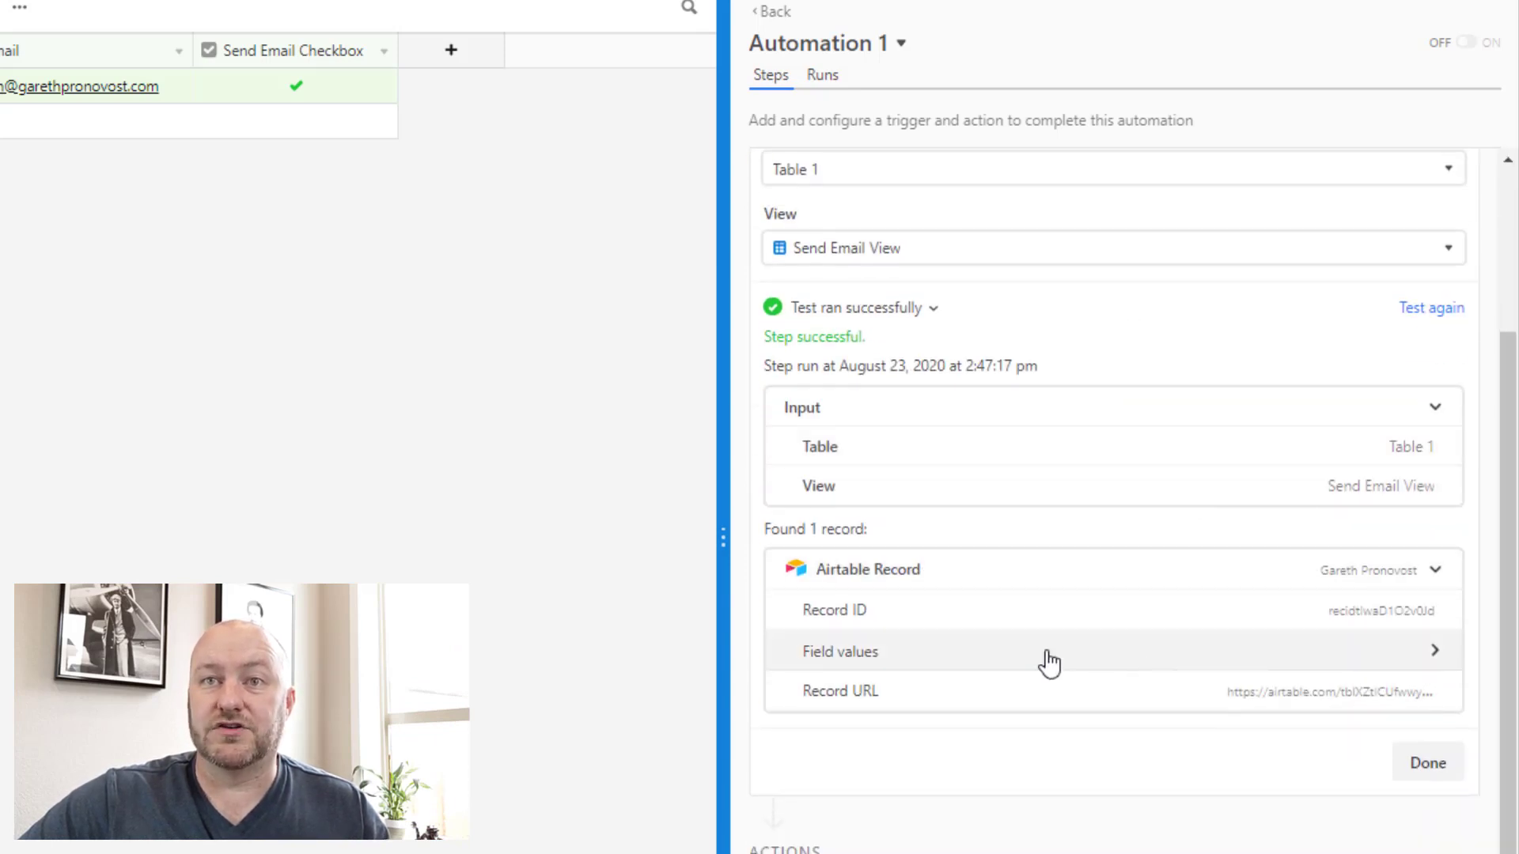
pyautogui.scroll(-1, 1037, 625)
# Step: Review the found contact record's field values returned from Send Email View
pyautogui.click(1034, 603)
pyautogui.scroll(-5, 1053, 435)
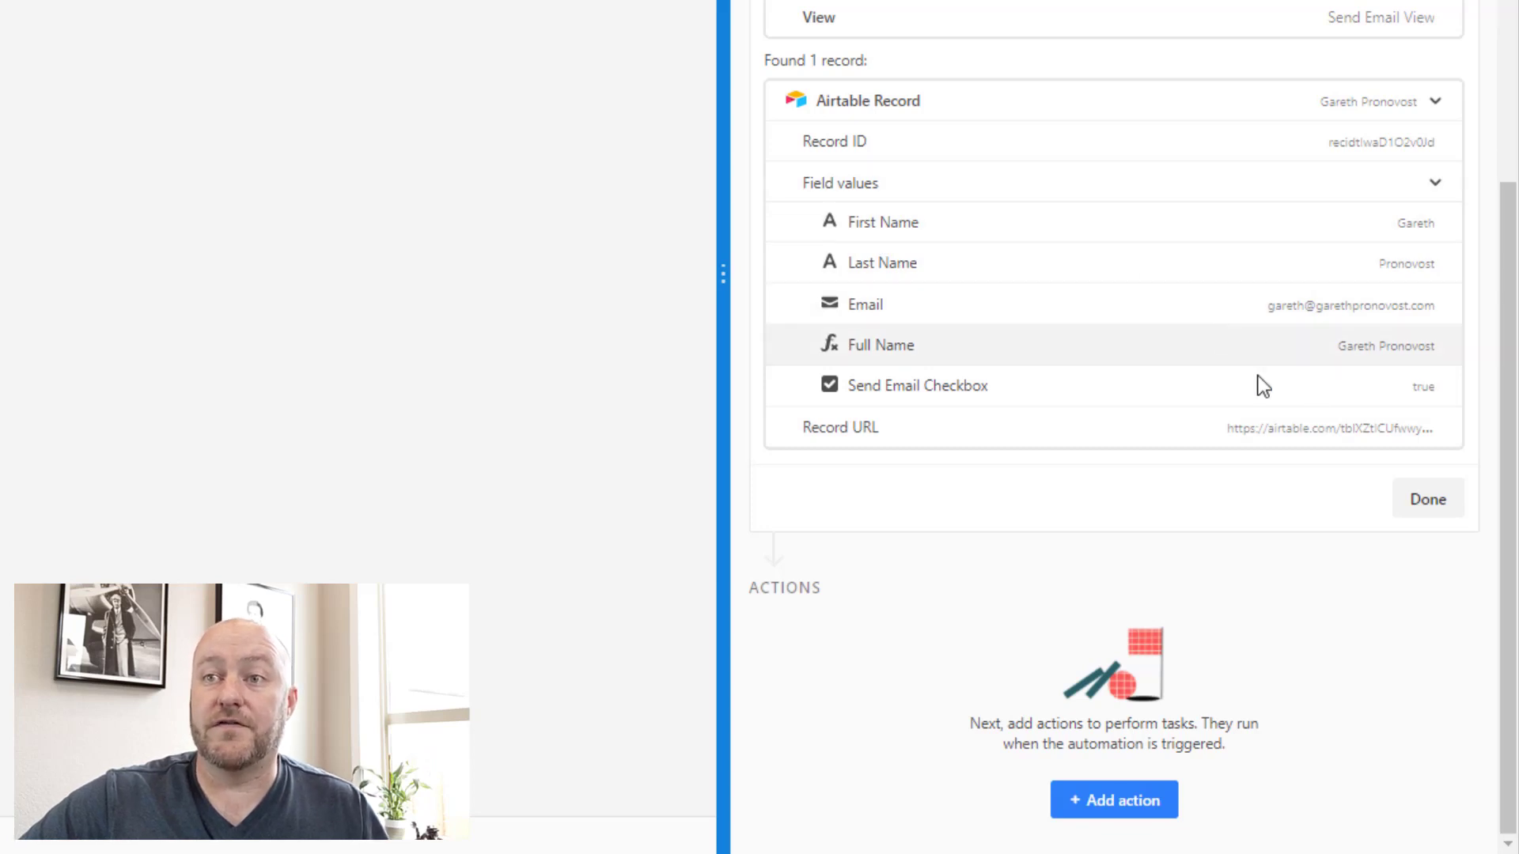
pyautogui.scroll(5, 1109, 288)
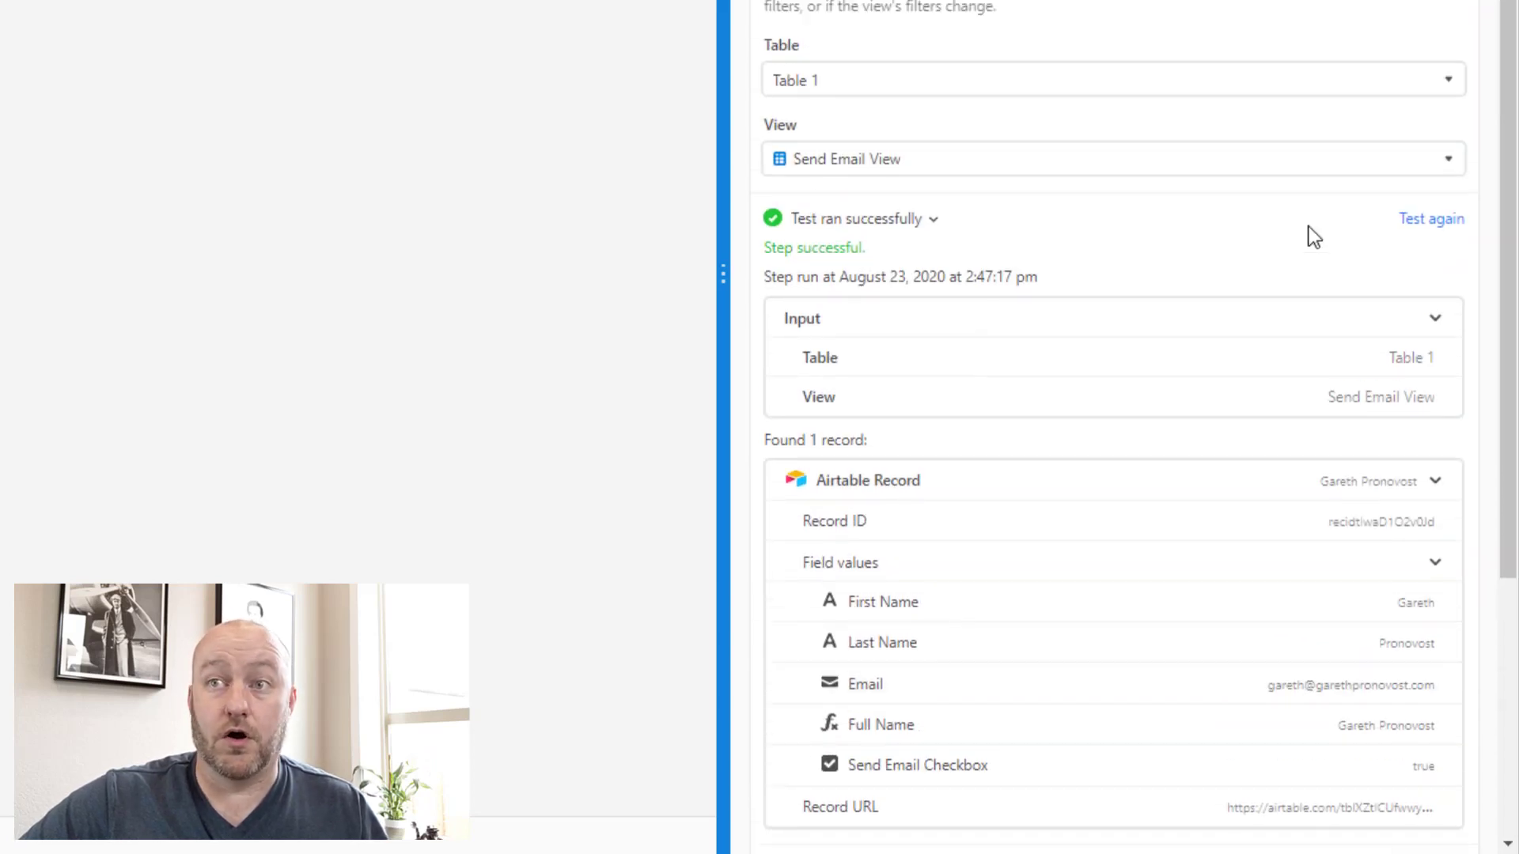
pyautogui.click(1433, 321)
pyautogui.scroll(-3, 1295, 254)
pyautogui.click(1433, 150)
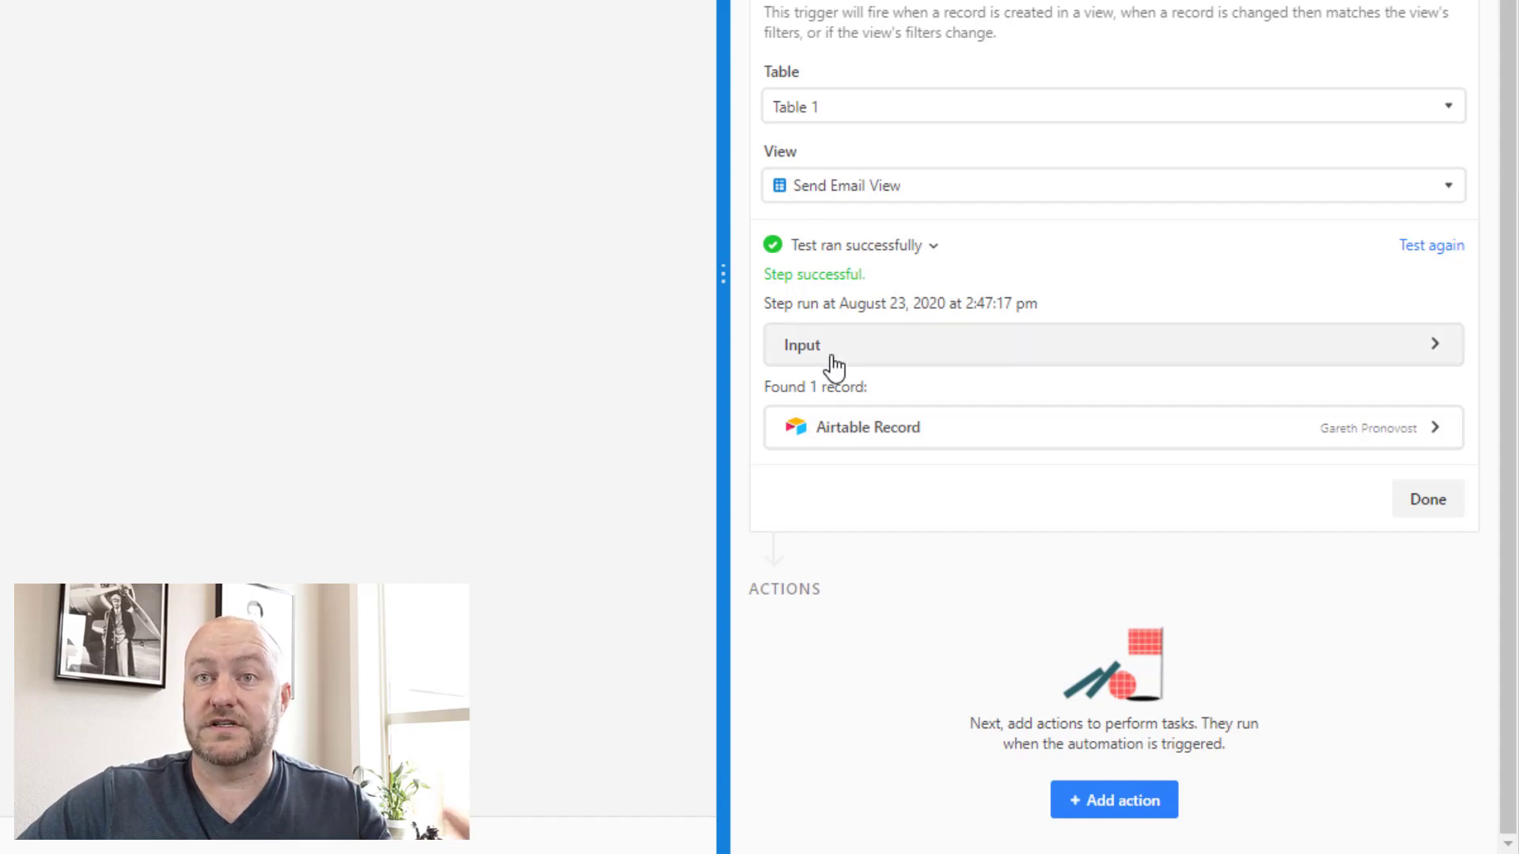
pyautogui.click(1399, 444)
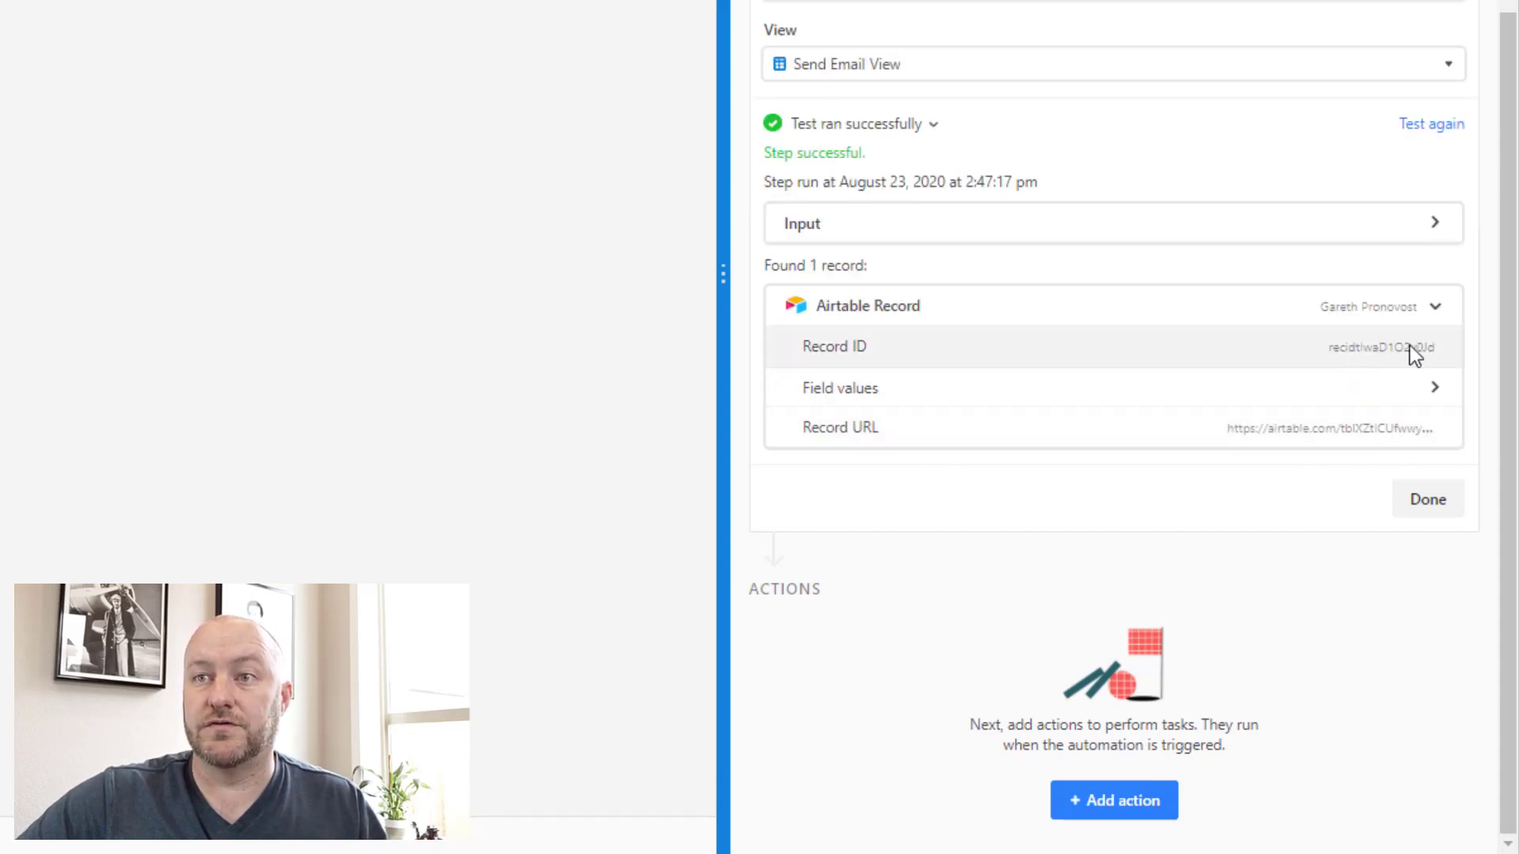
pyautogui.click(1420, 512)
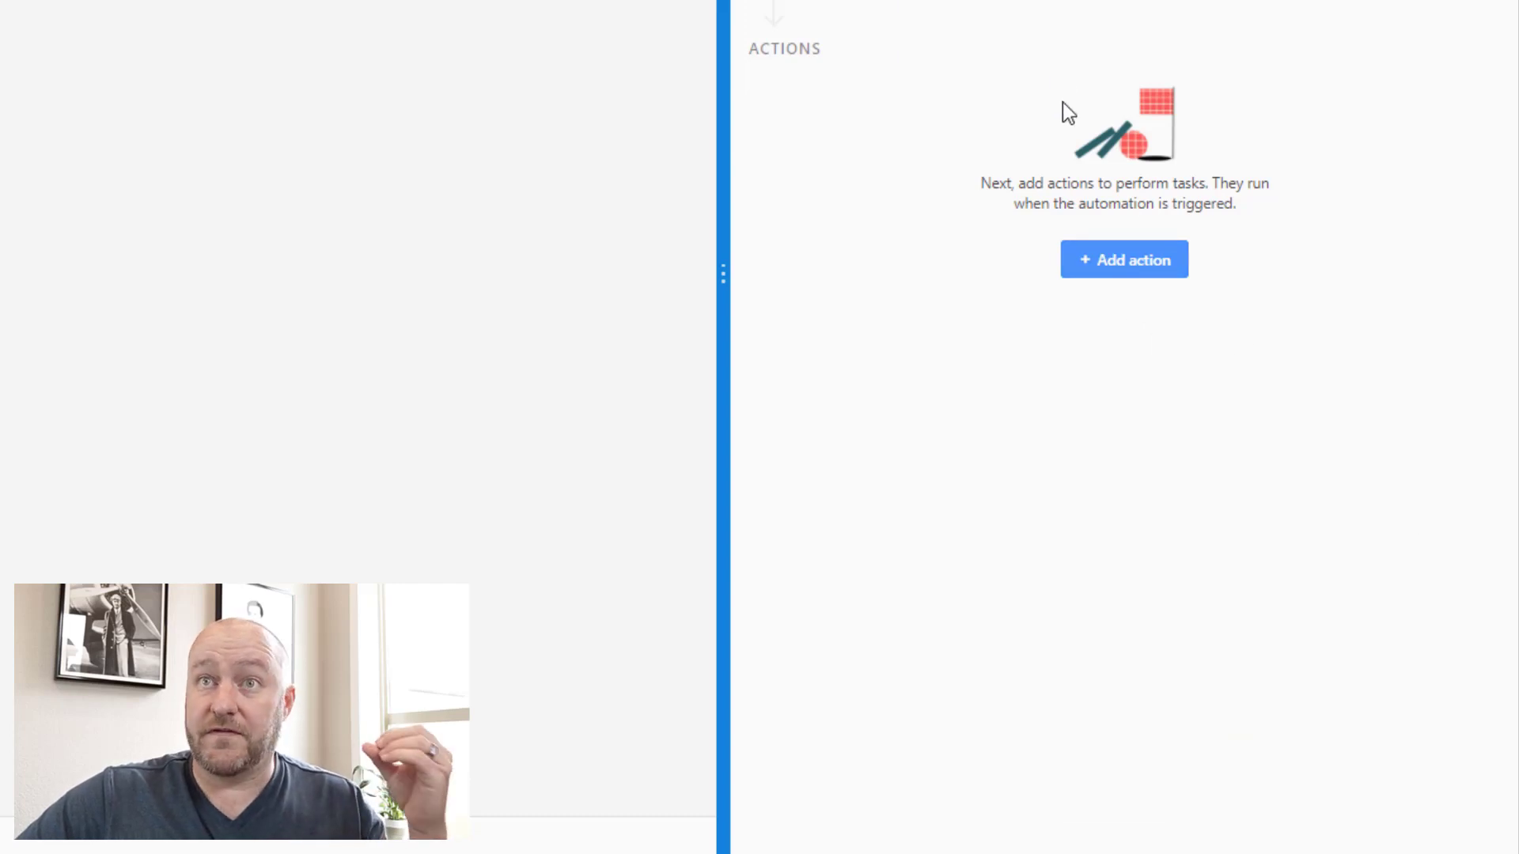
# Step: Bring up the Find an action list with Send email, Create record, Update record and Run script
pyautogui.click(1118, 273)
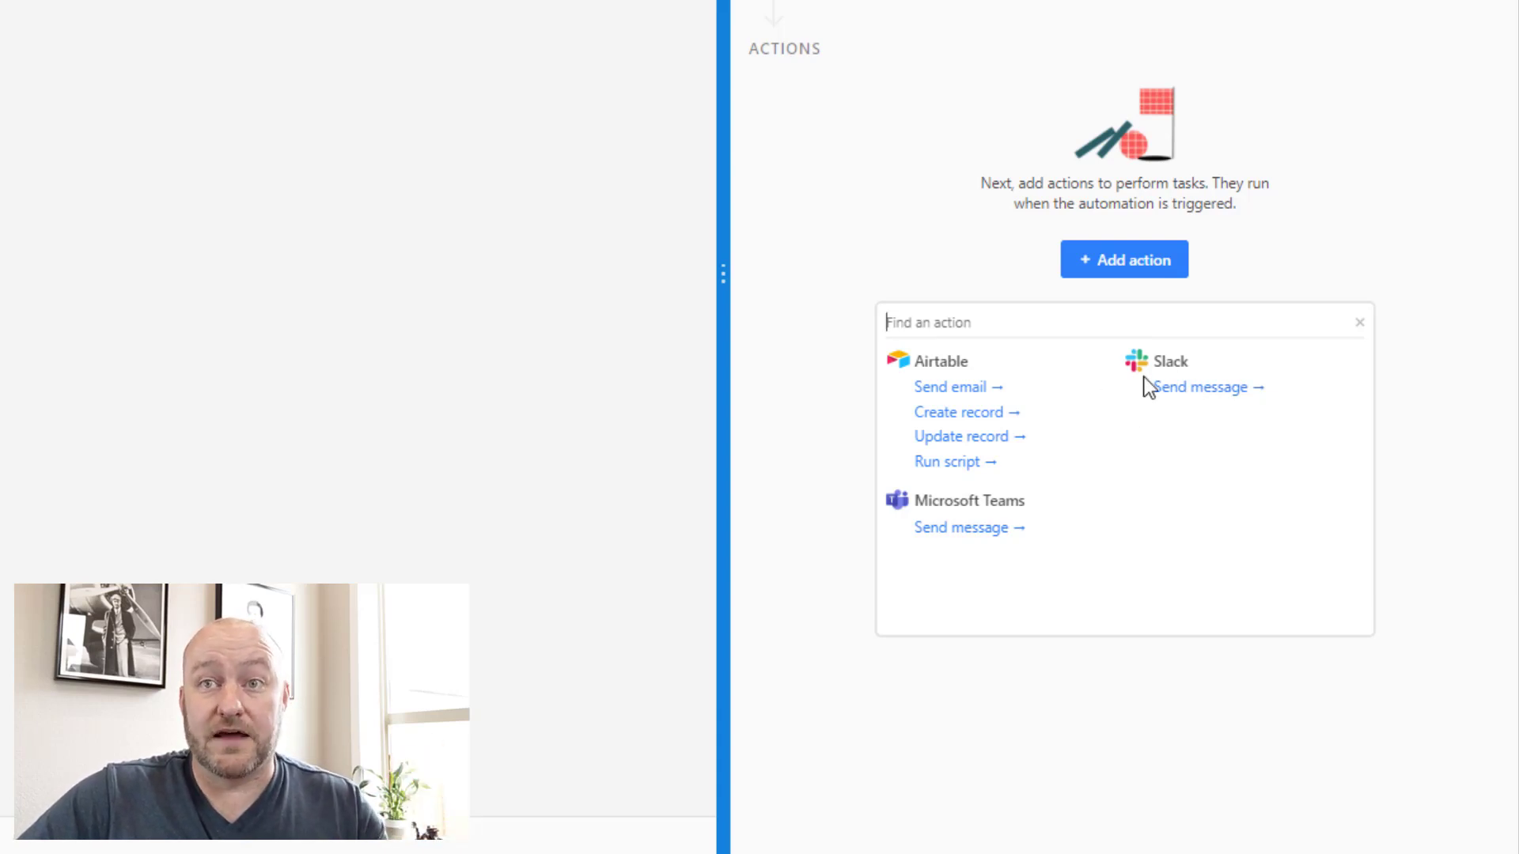
# Step: Add an Airtable Send email action addressed to the trigger record's Email field
pyautogui.click(950, 388)
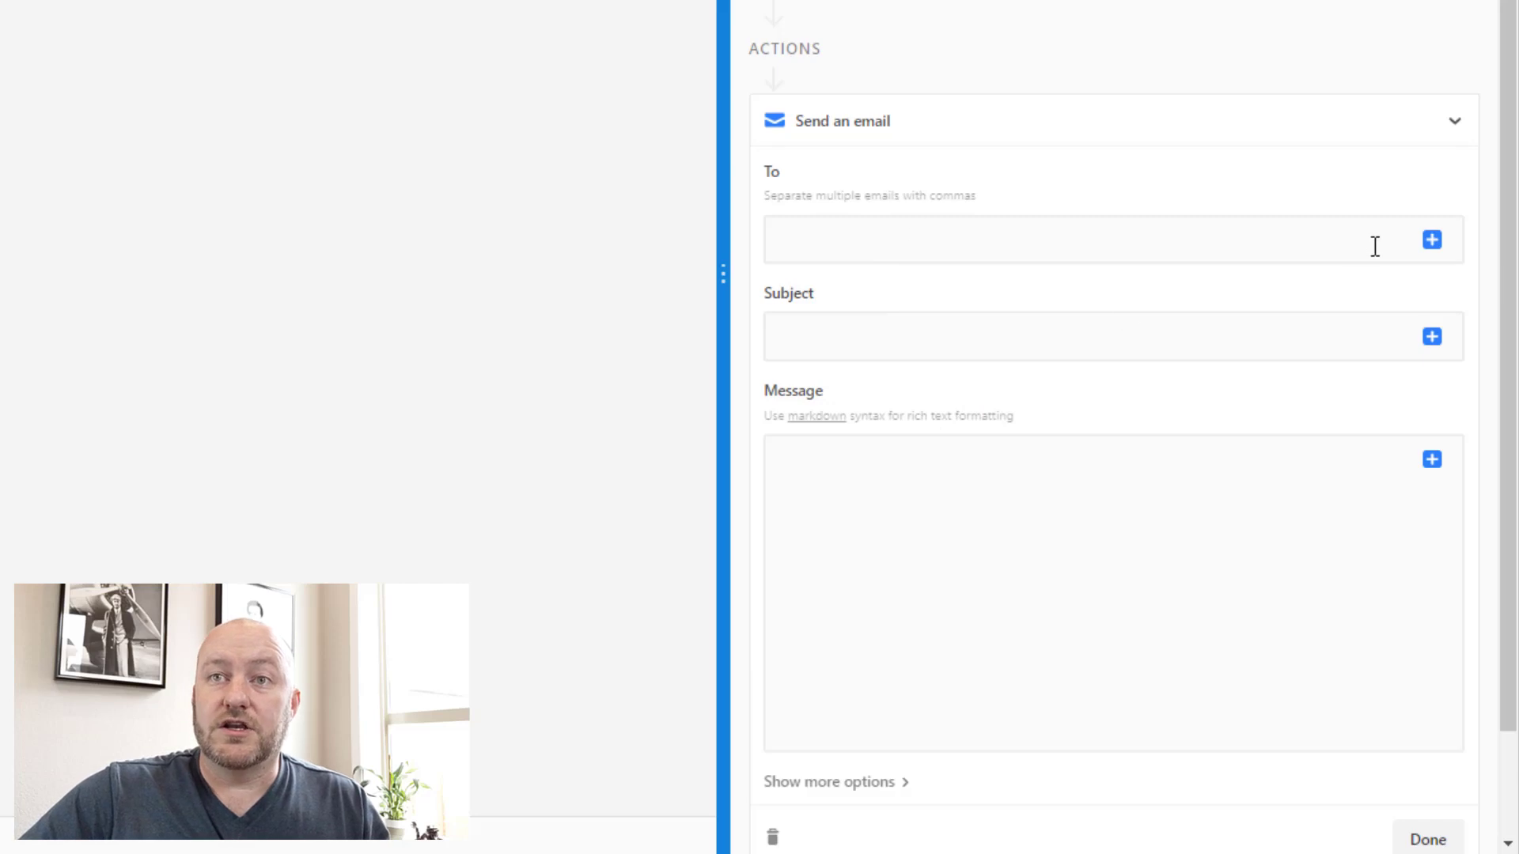
pyautogui.scroll(-2, 1373, 241)
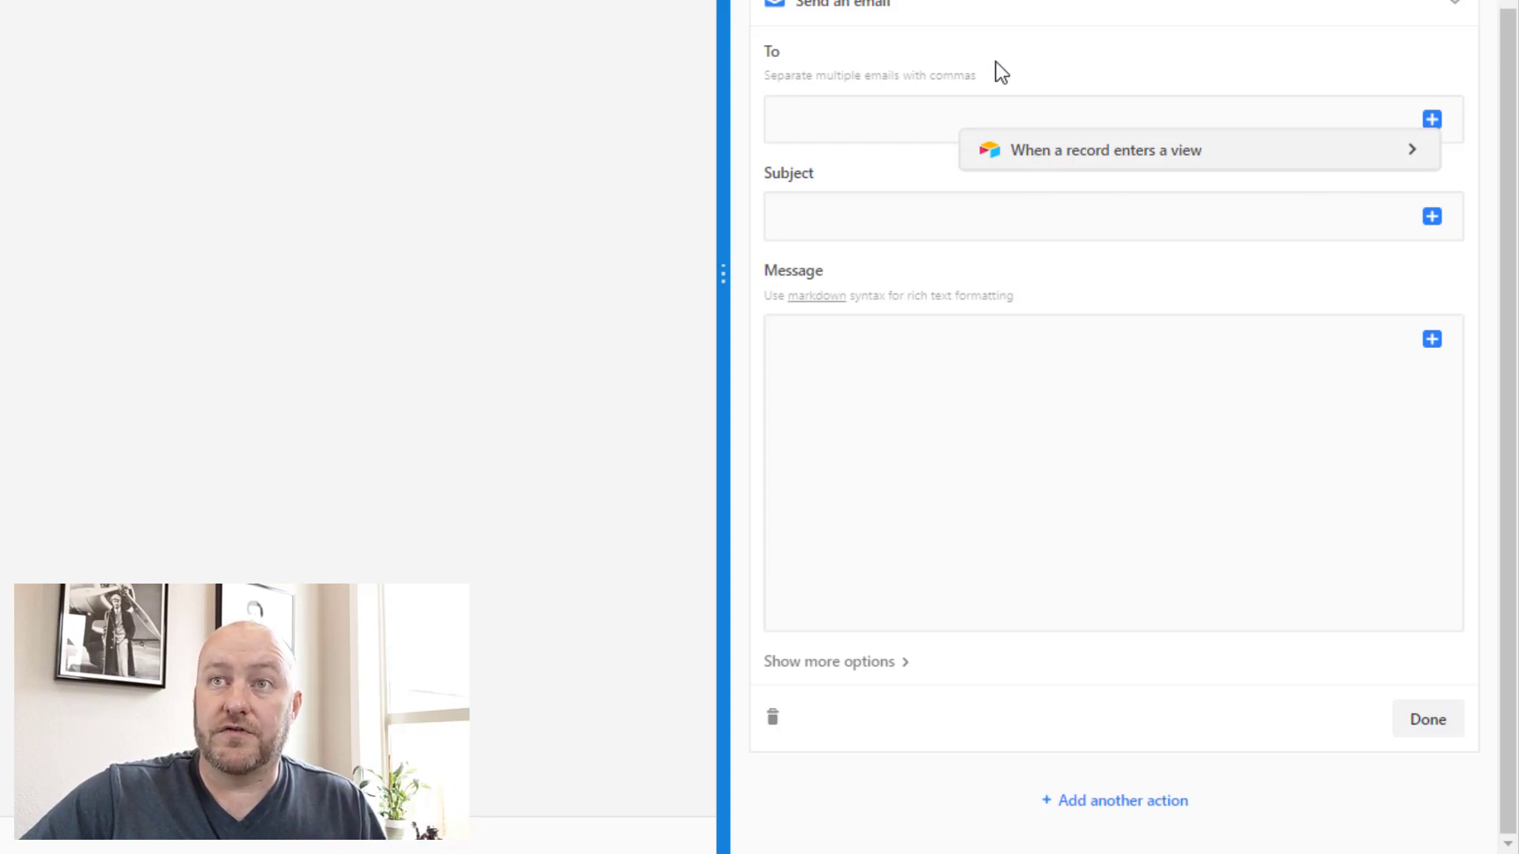
pyautogui.scroll(2, 977, 68)
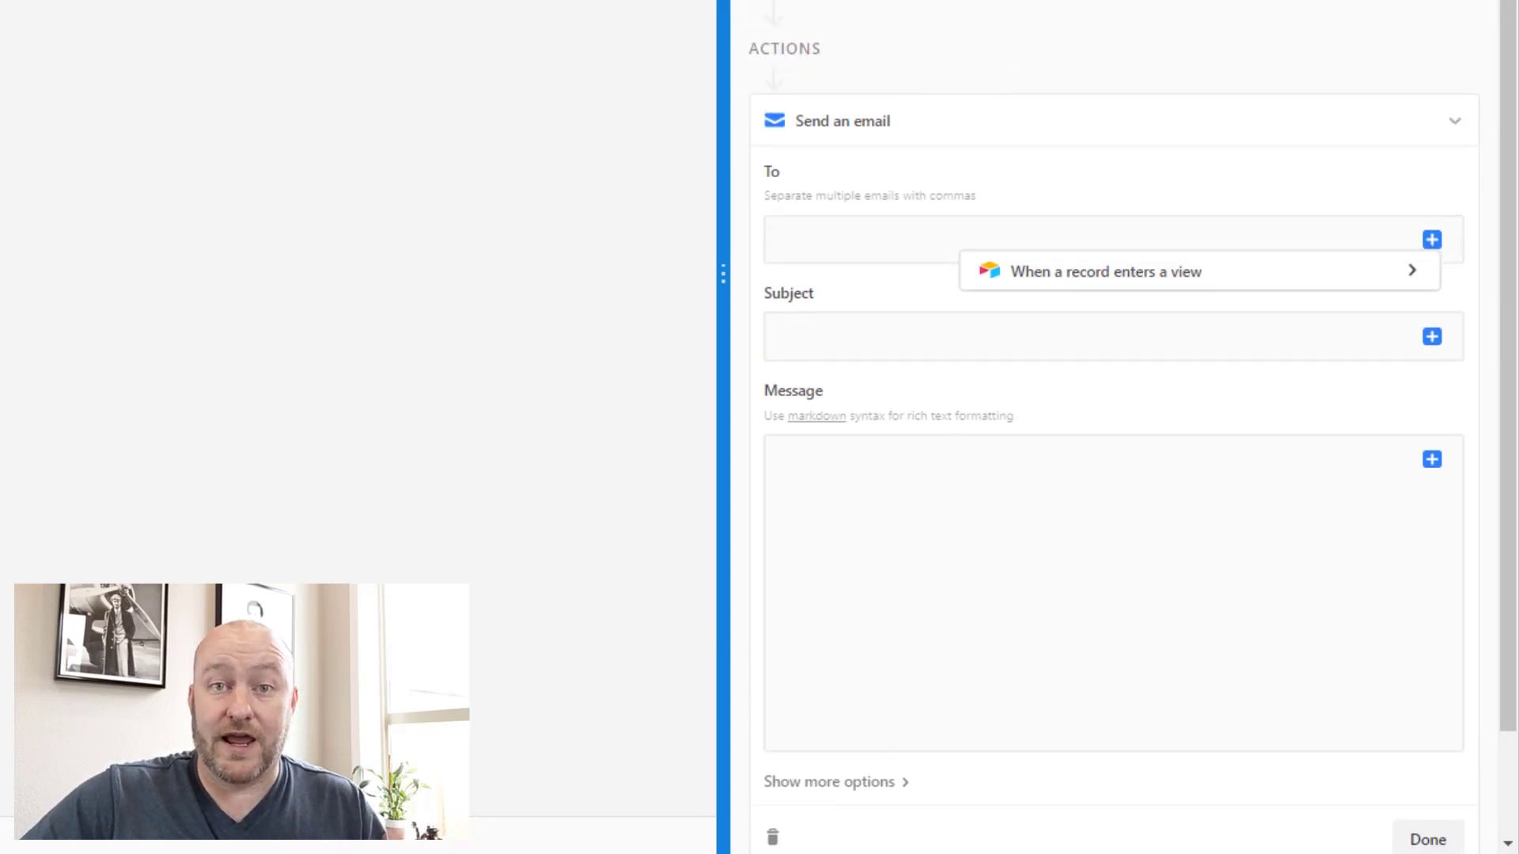
pyautogui.scroll(-2, 1144, 100)
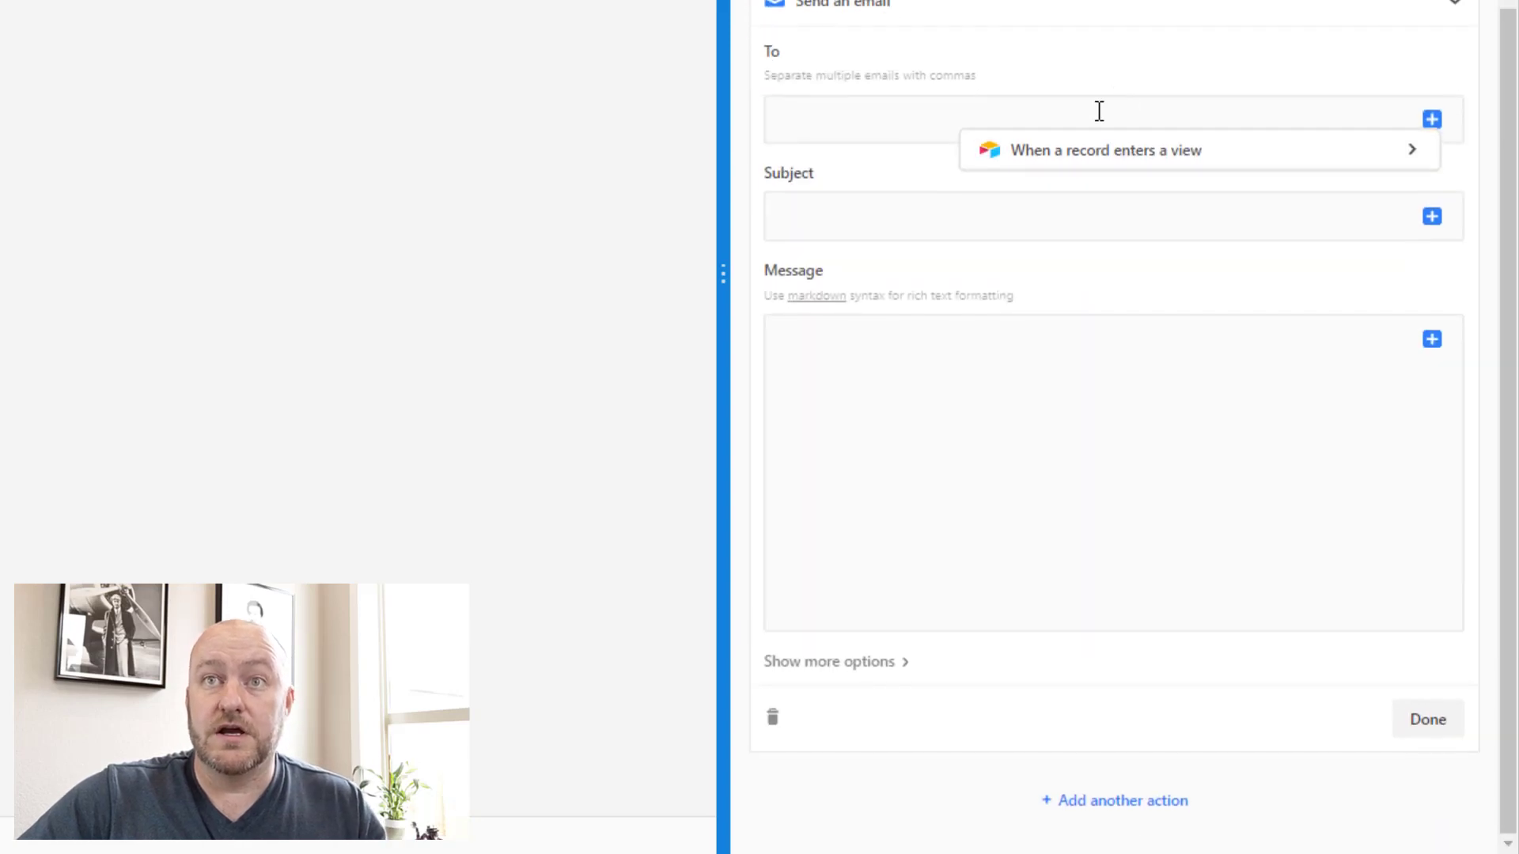
pyautogui.click(1131, 156)
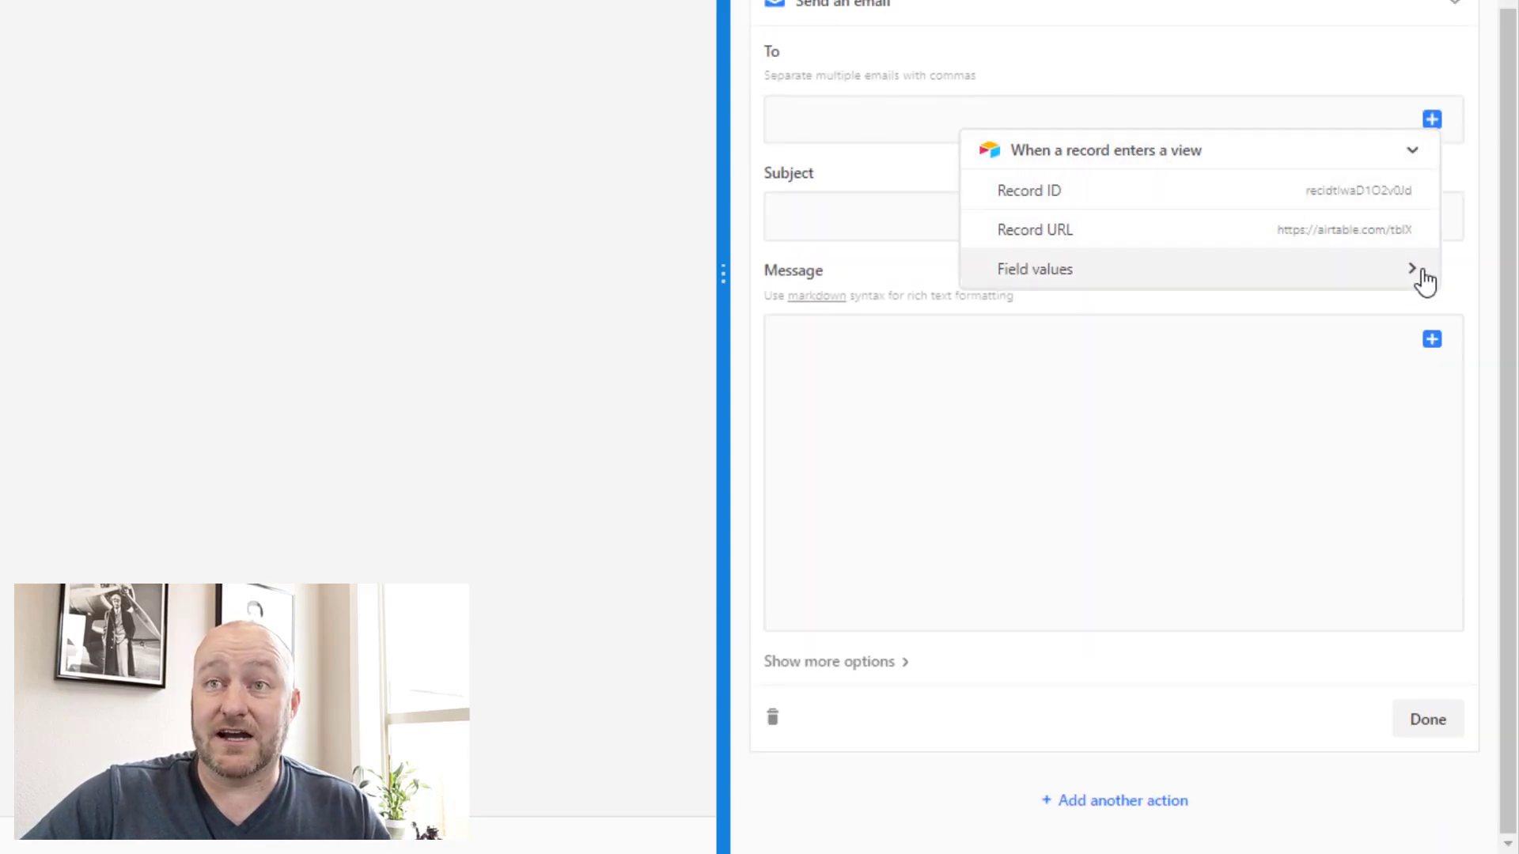
pyautogui.click(1412, 275)
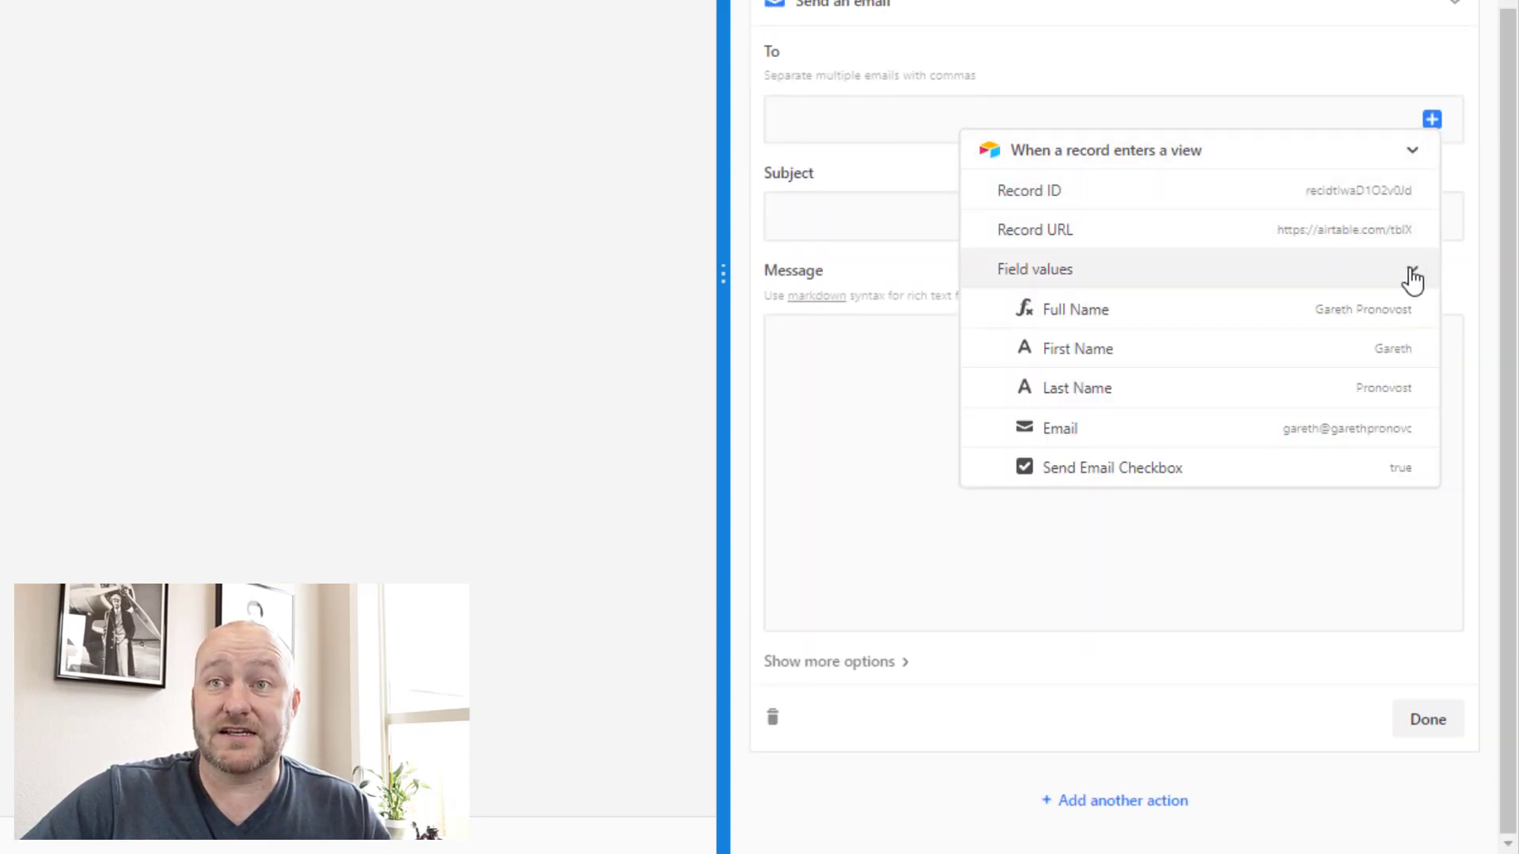
pyautogui.click(1240, 437)
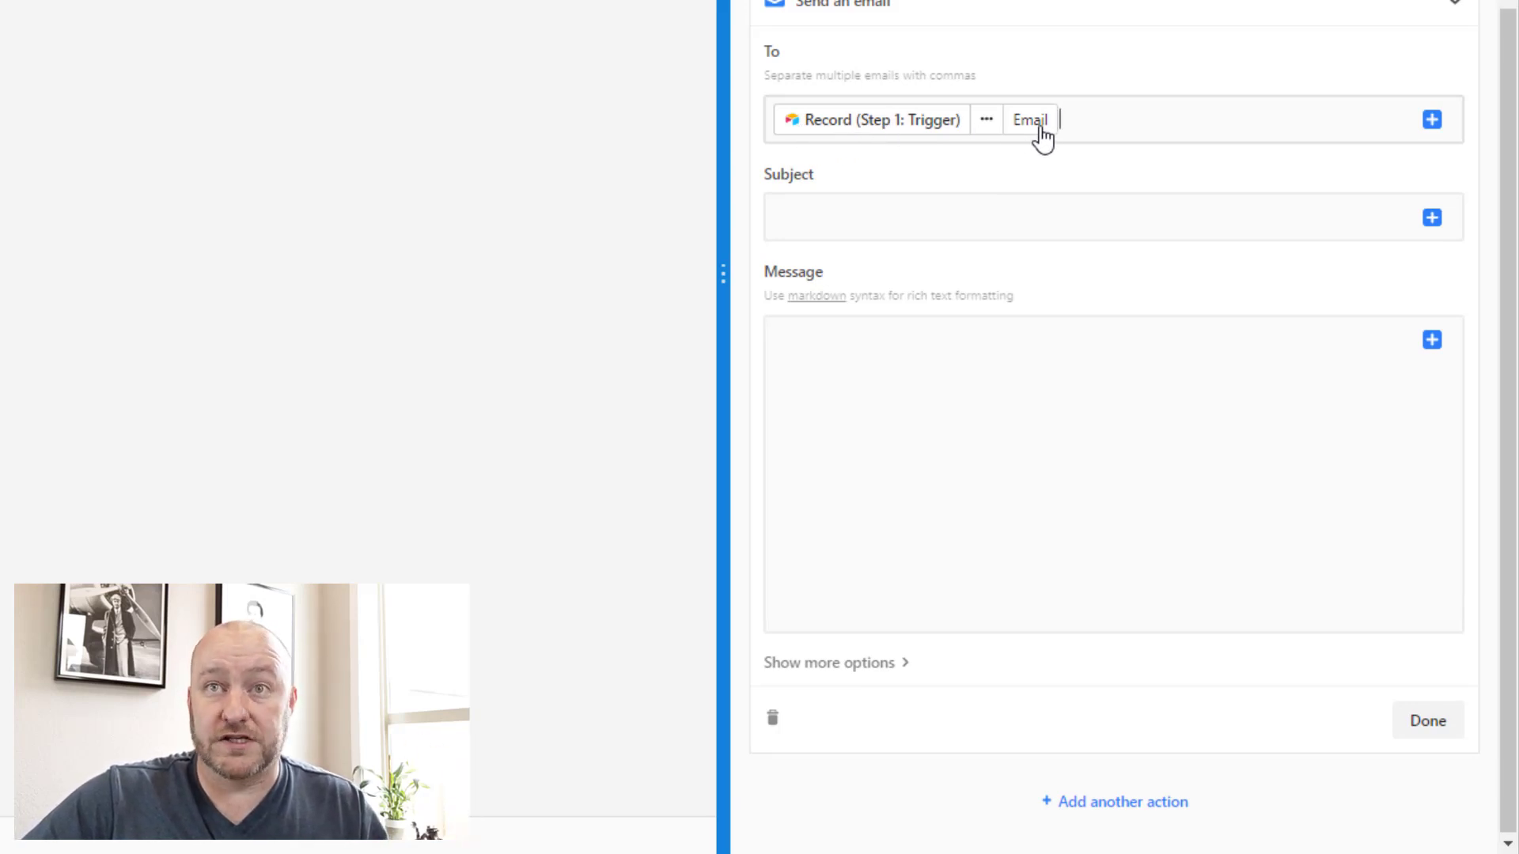
# Step: Enter the subject 'Test Email' and begin the message body with a greeting
pyautogui.click(1152, 215)
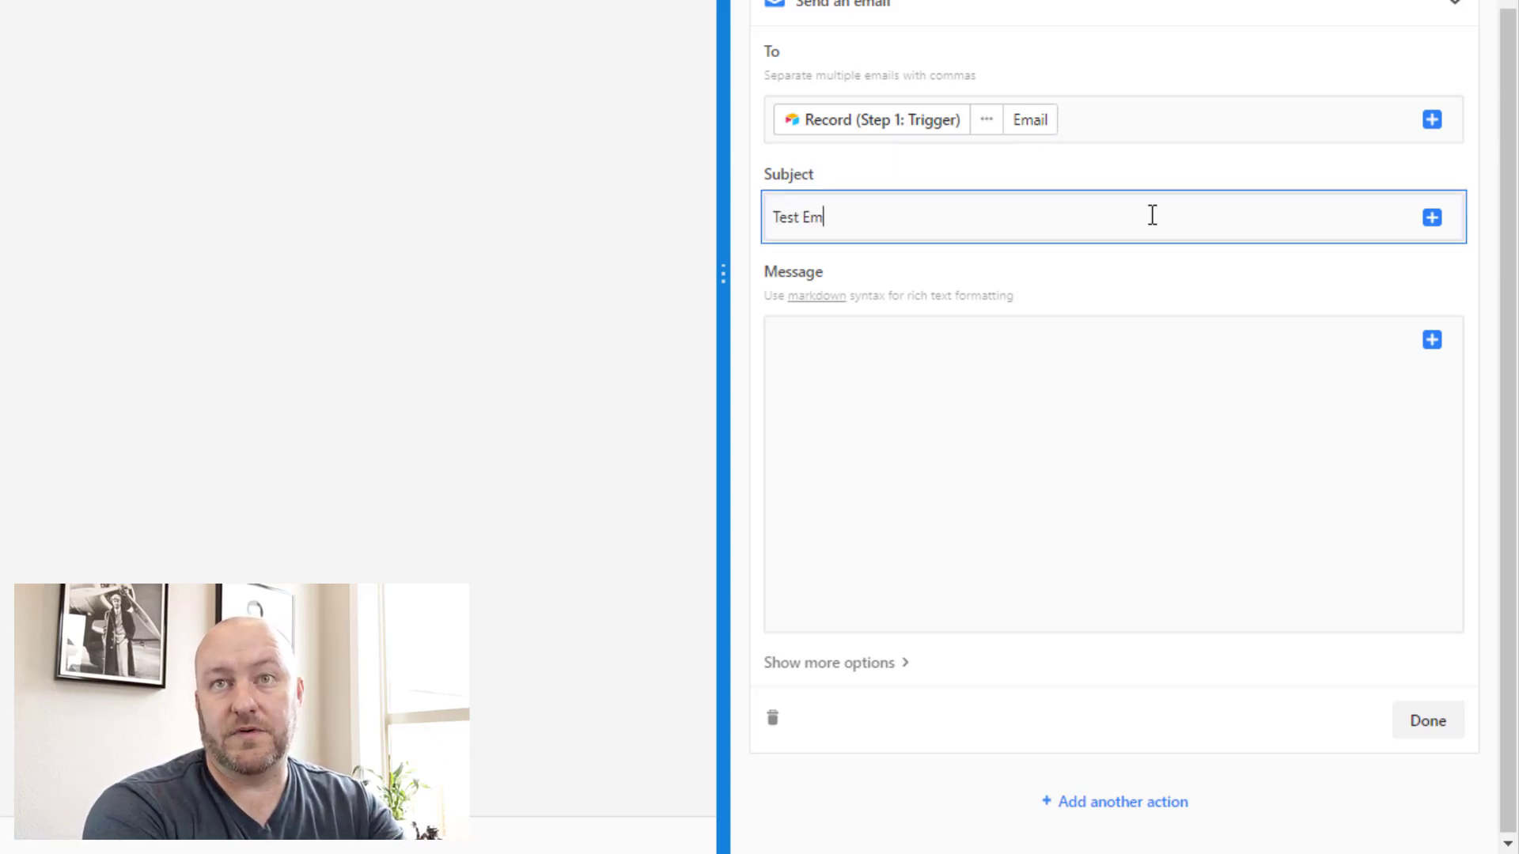
pyautogui.click(942, 335)
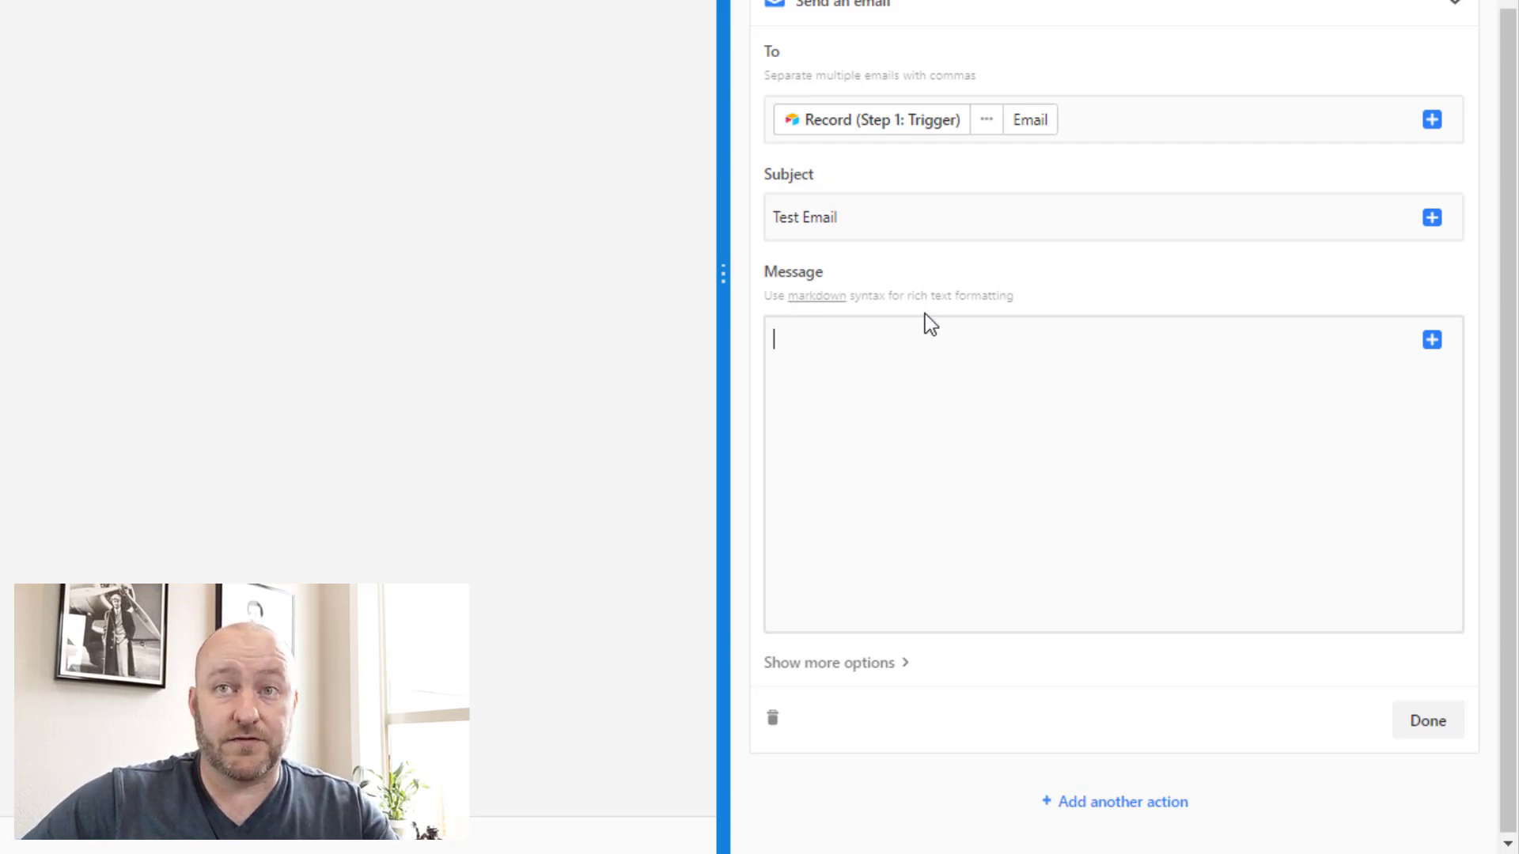
pyautogui.click(841, 340)
pyautogui.write('Hi')
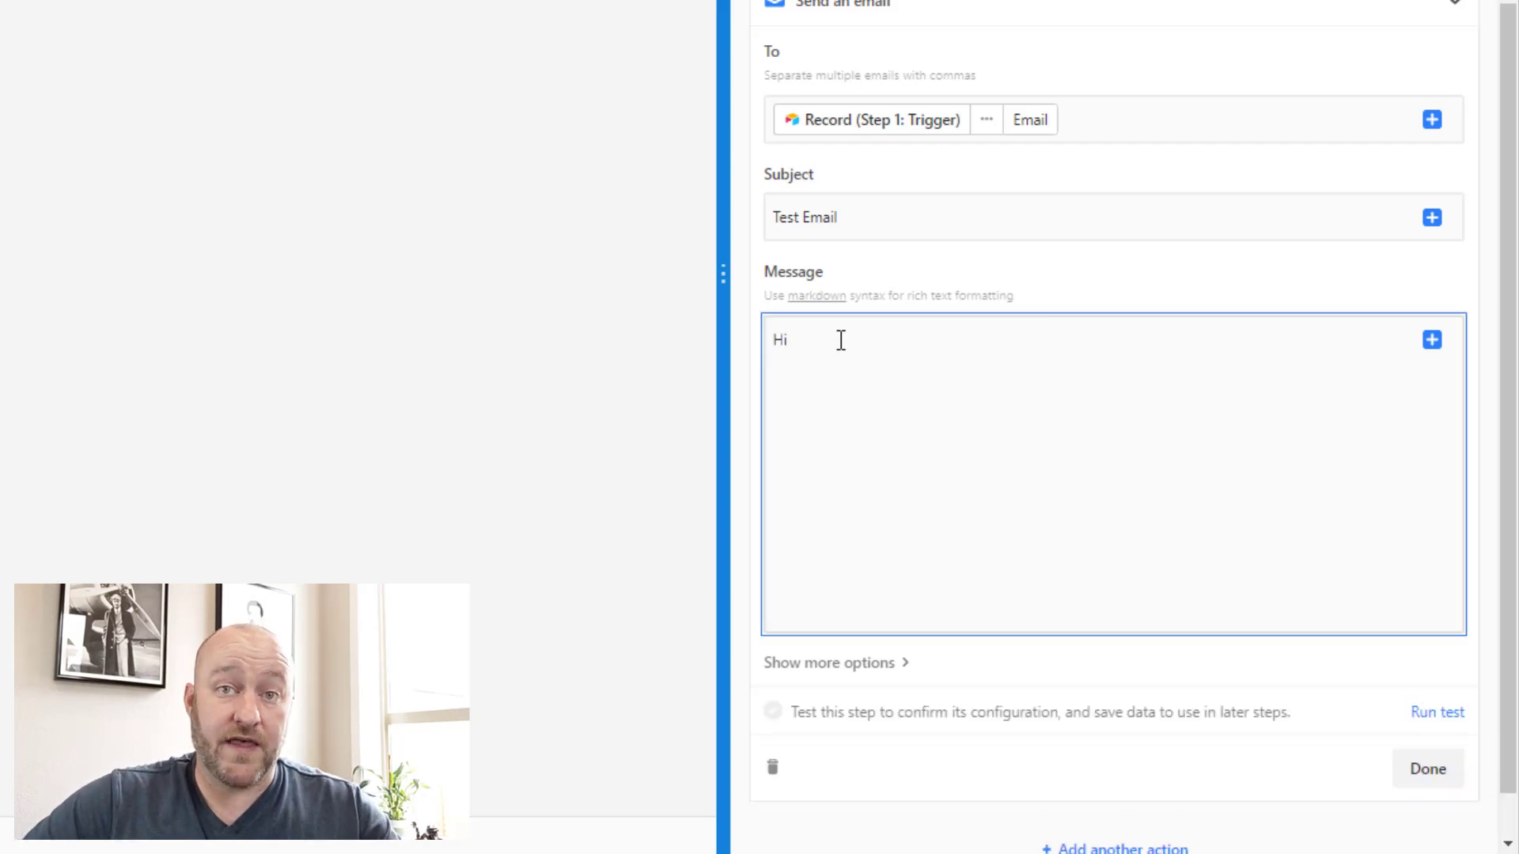
# Step: Insert the First Name field into the greeting, then add 'This is your test email.' and a sign-off
pyautogui.click(1432, 340)
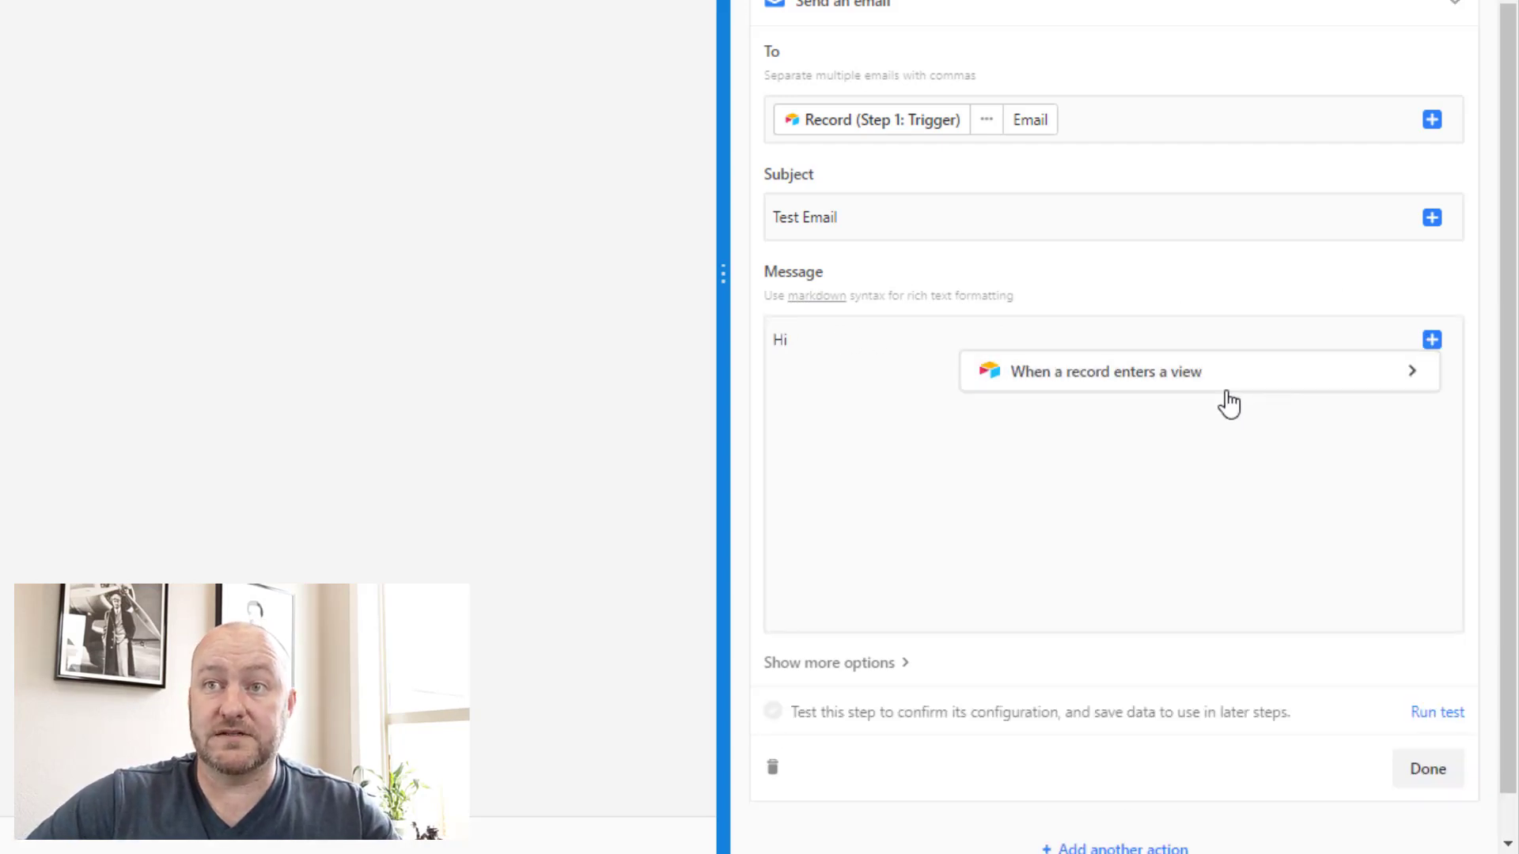
pyautogui.click(1085, 387)
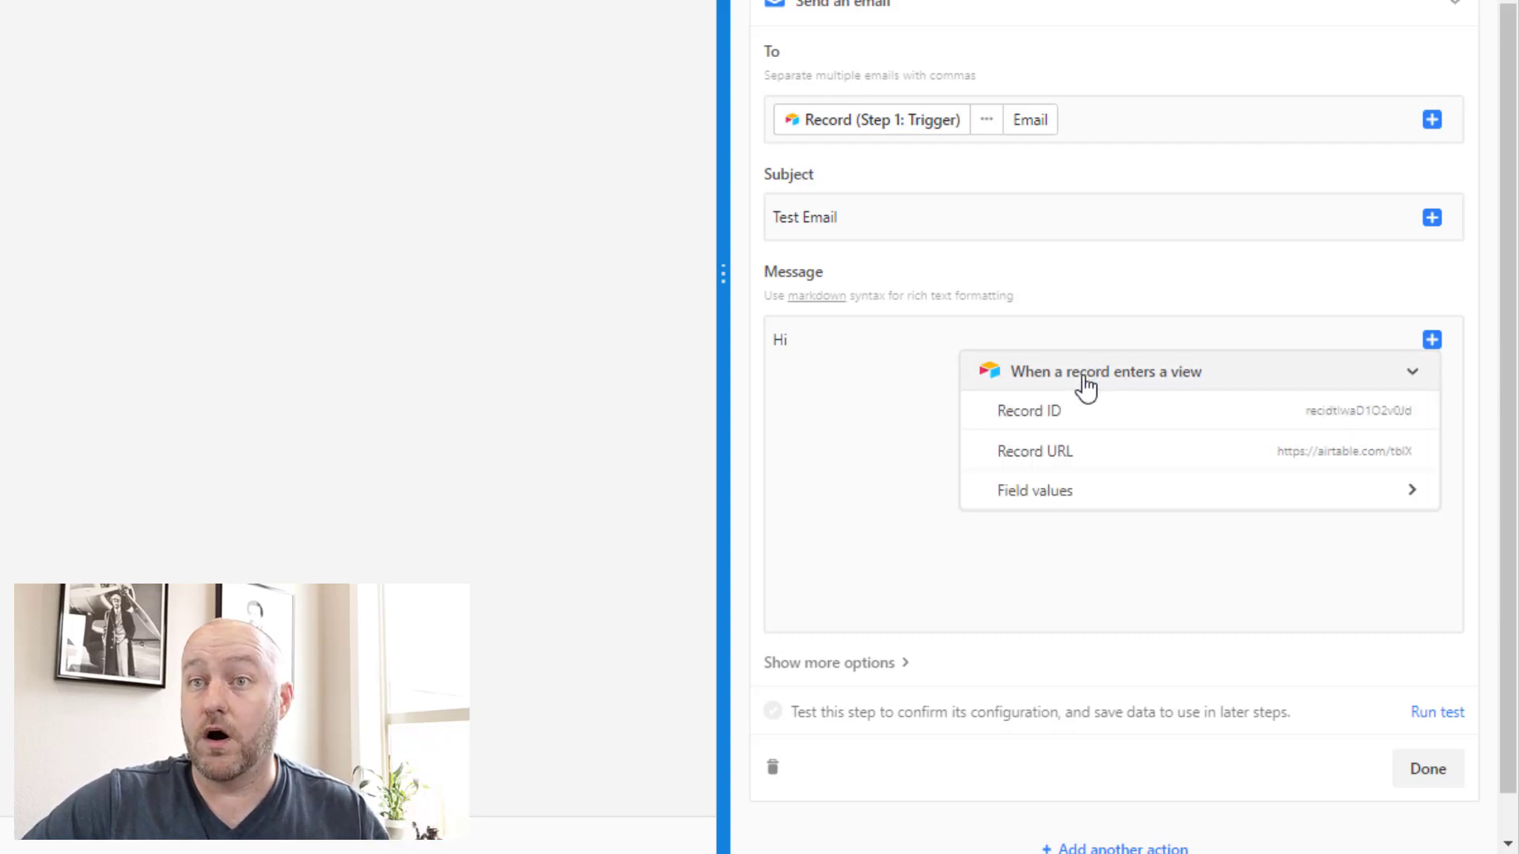
pyautogui.click(1325, 488)
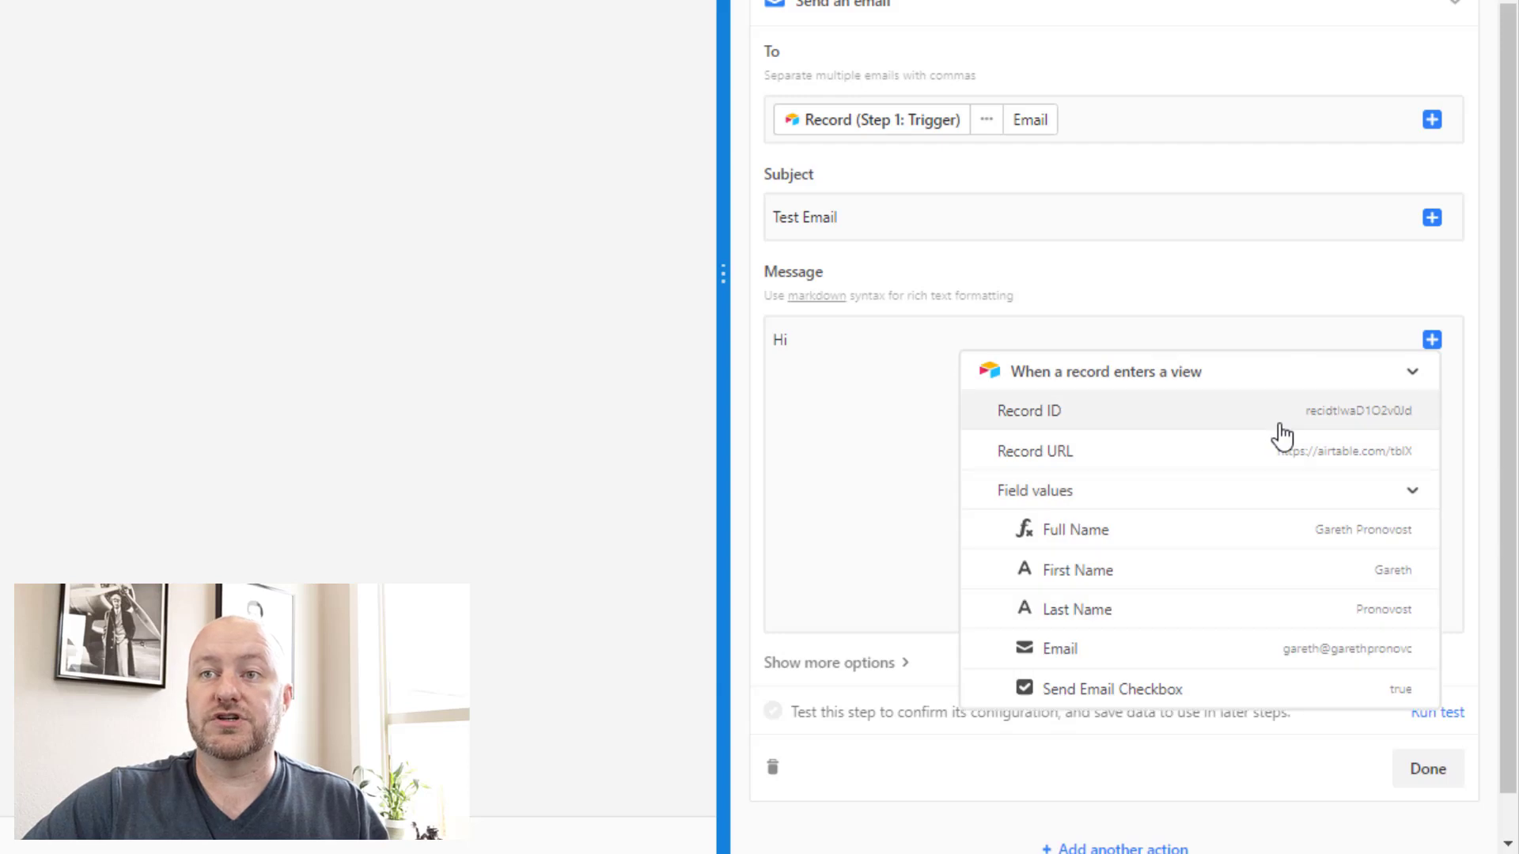
pyautogui.click(1369, 570)
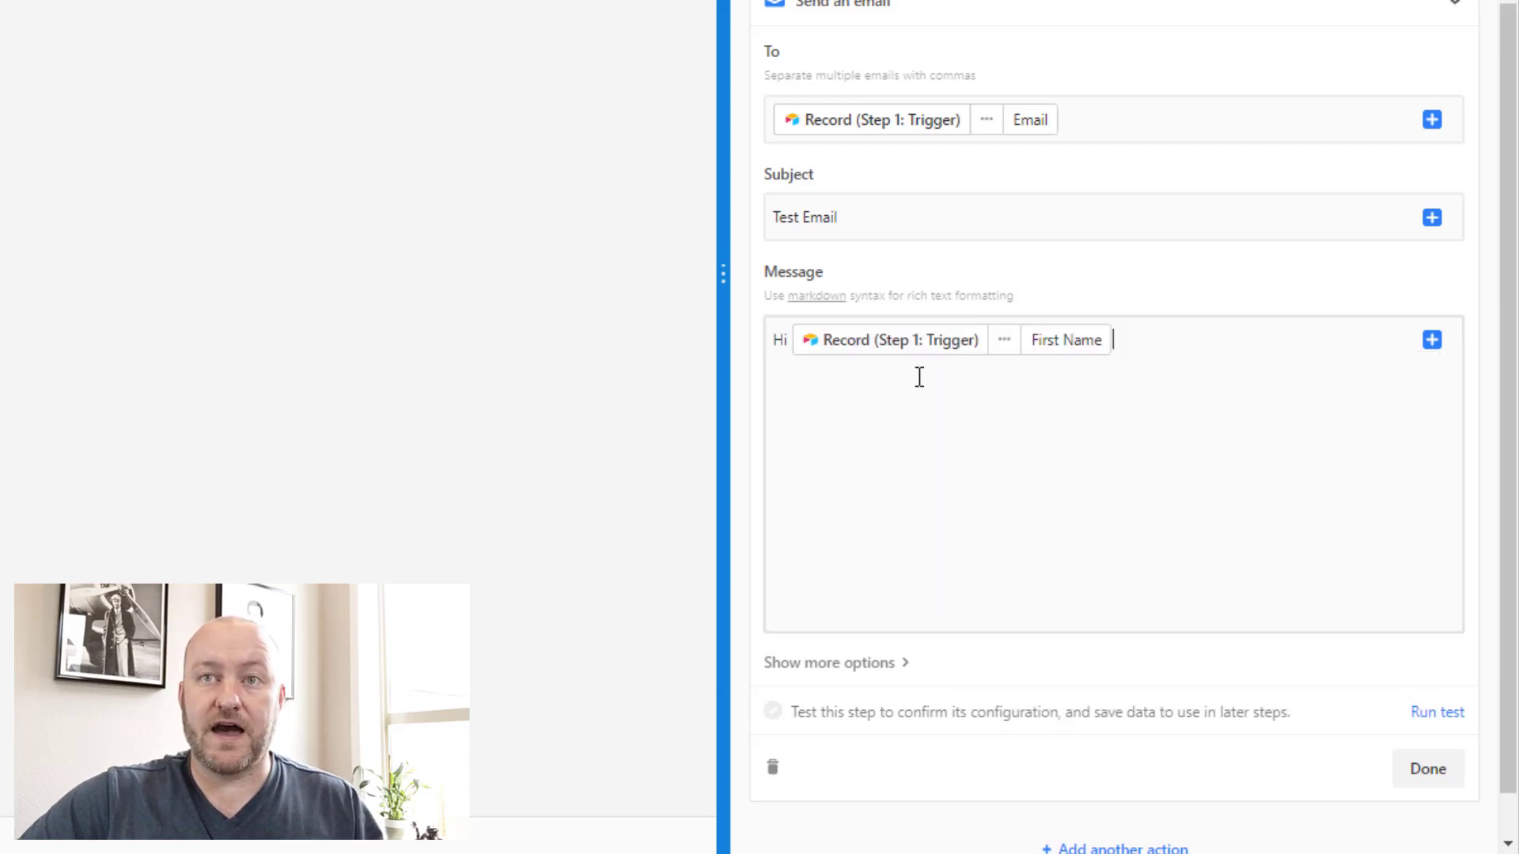
pyautogui.click(1150, 342)
pyautogui.write(',')
pyautogui.press('Return')
pyautogui.press('Return')
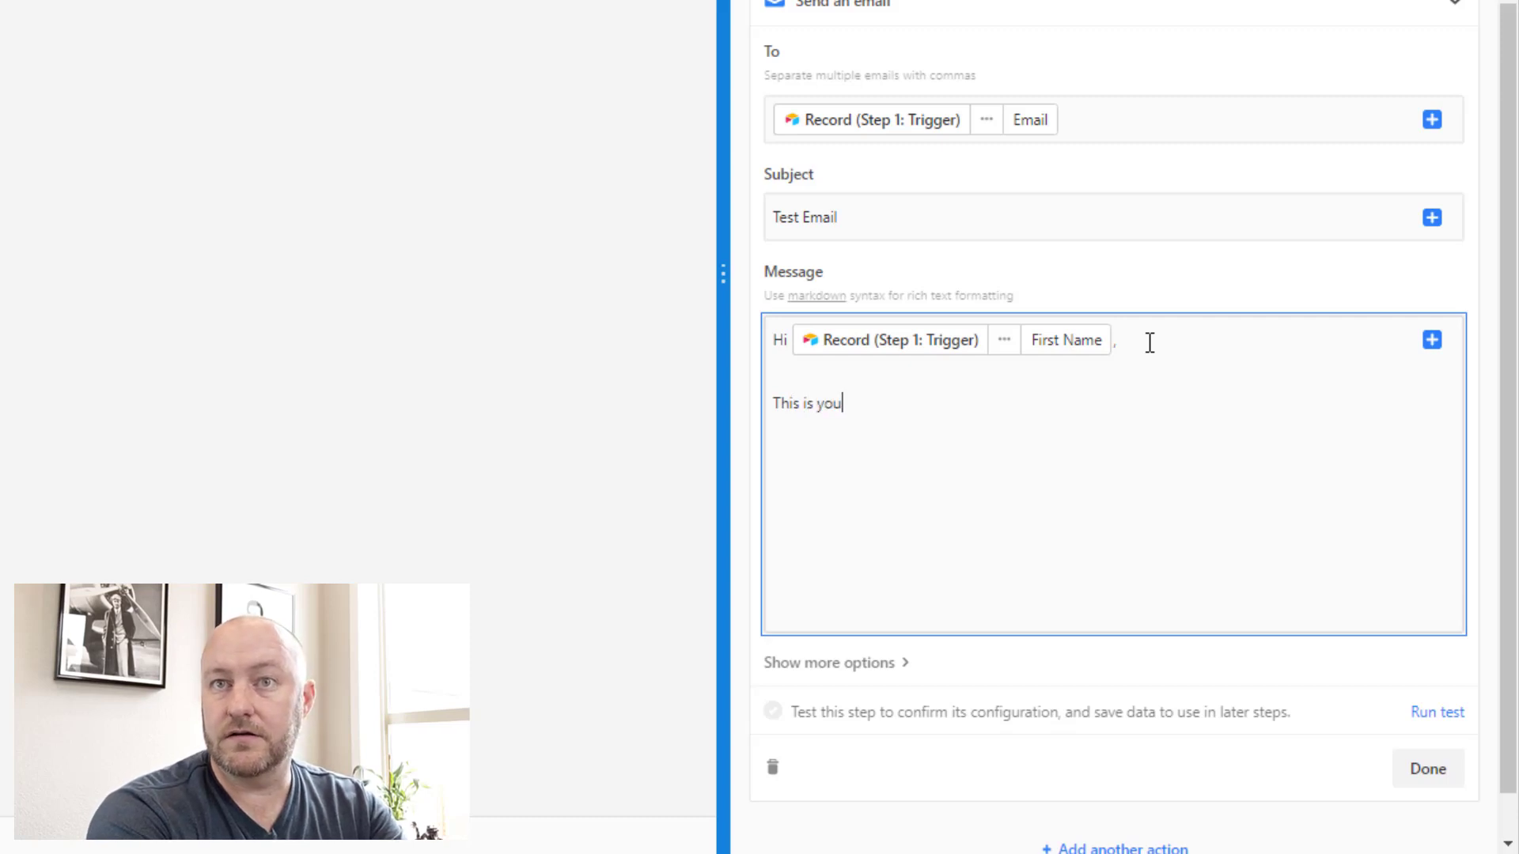
pyautogui.write('This is your test email.  Thanks, ')
pyautogui.write('Gareth')
pyautogui.scroll(-1, 1187, 234)
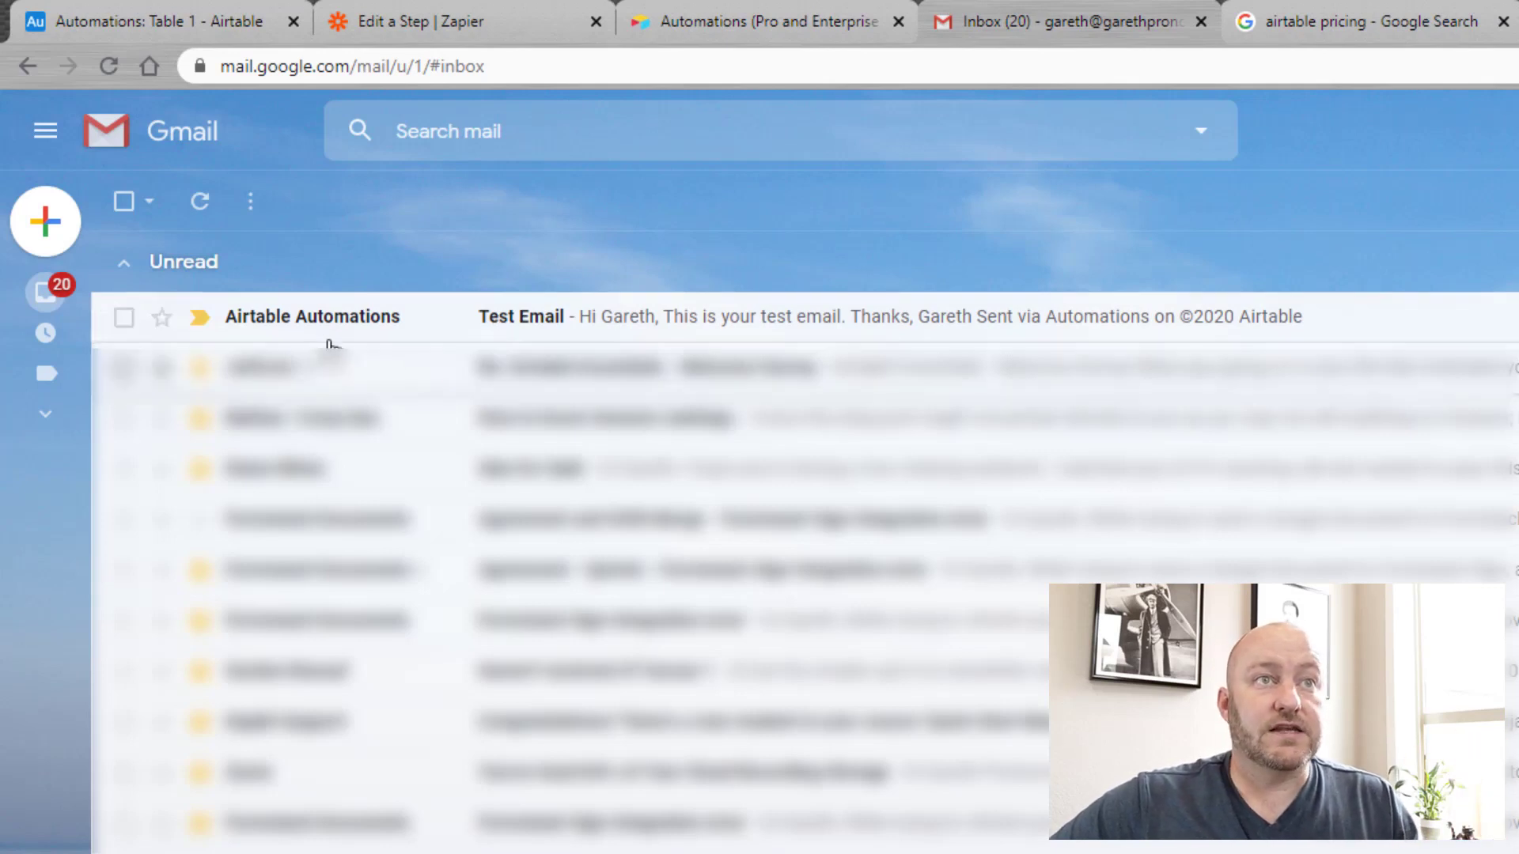
# Step: Open the Test Email in Gmail and highlight the recipient's first name in its greeting
pyautogui.moveTo(269, 322)
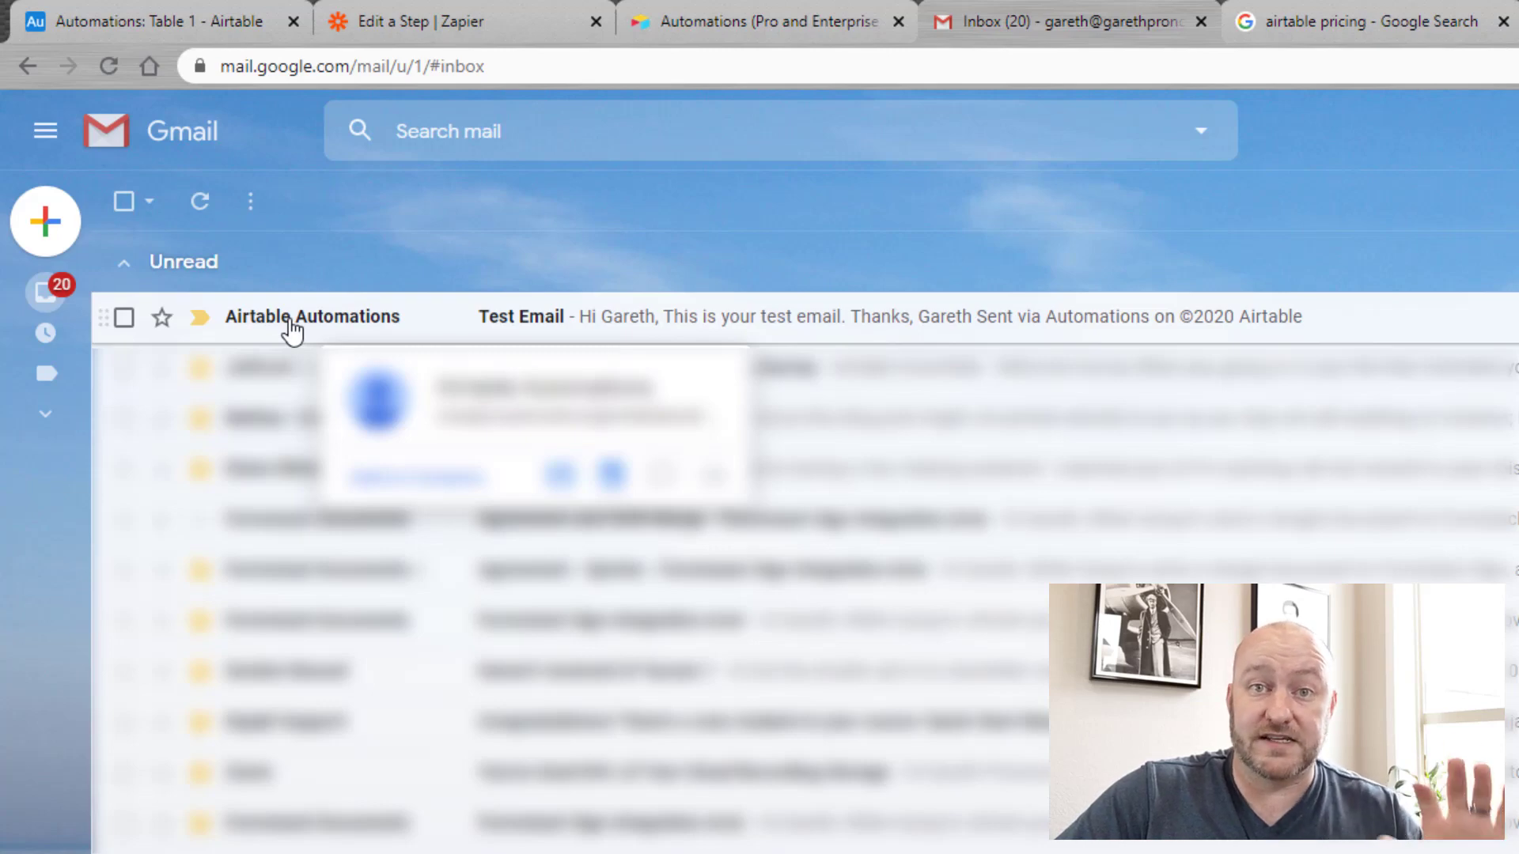
pyautogui.click(542, 320)
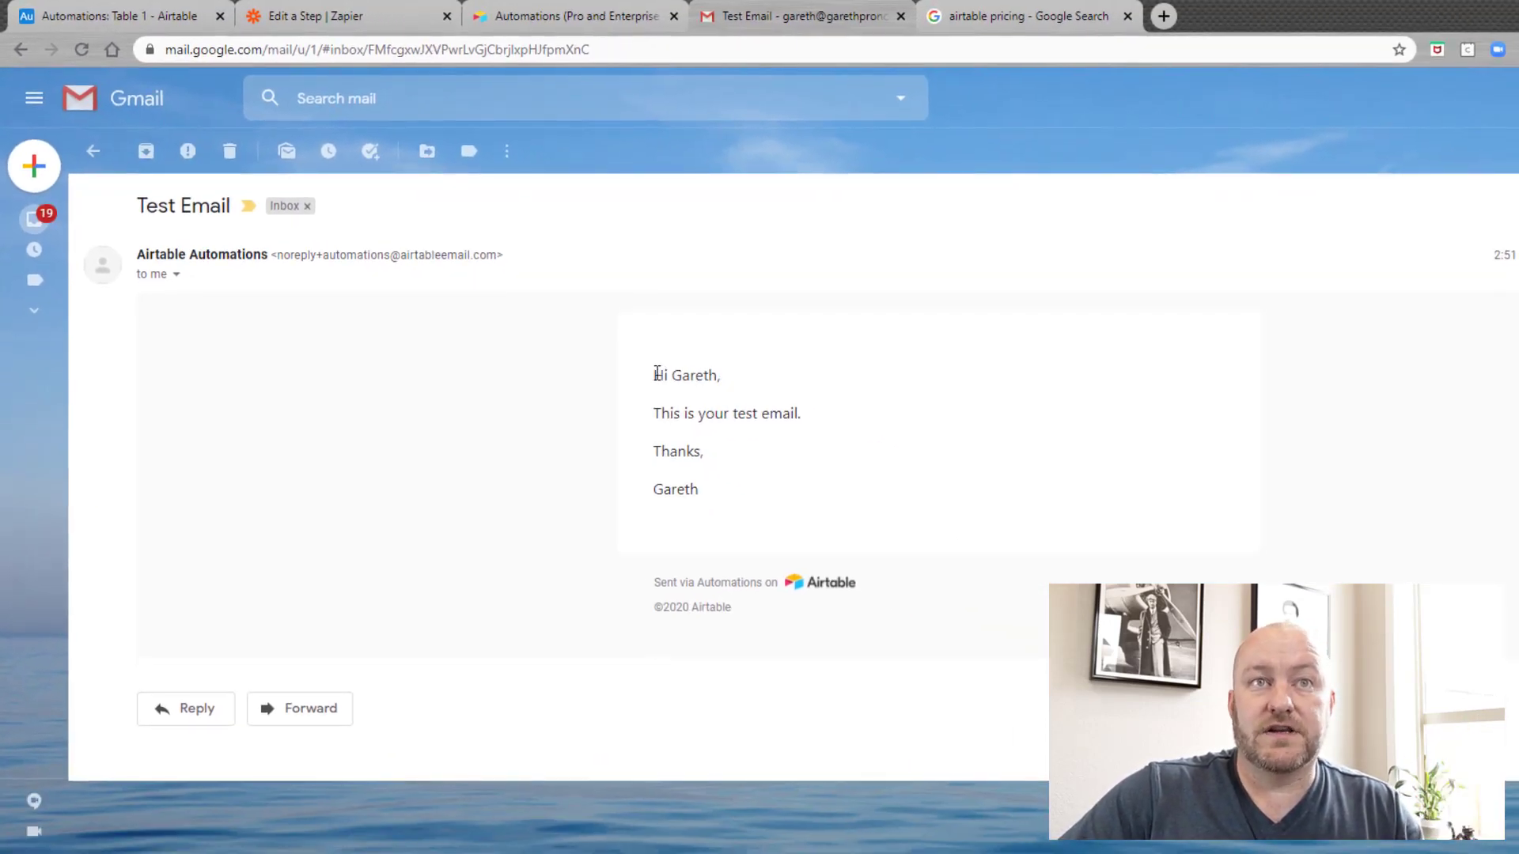
pyautogui.moveTo(776, 446); pyautogui.dragTo(848, 447)
pyautogui.click(696, 377)
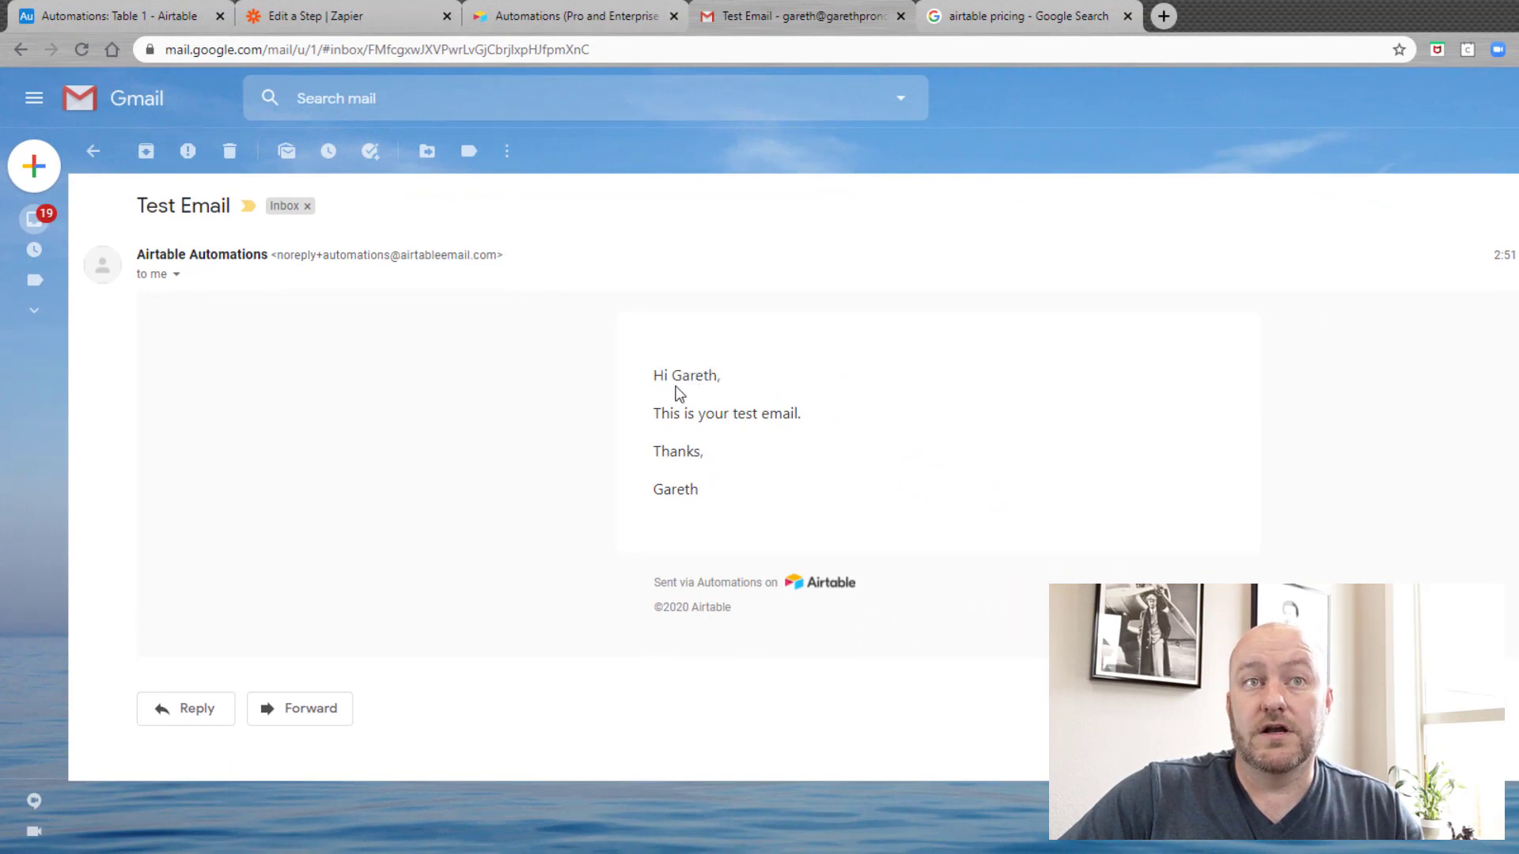
pyautogui.moveTo(685, 375); pyautogui.dragTo(722, 376)
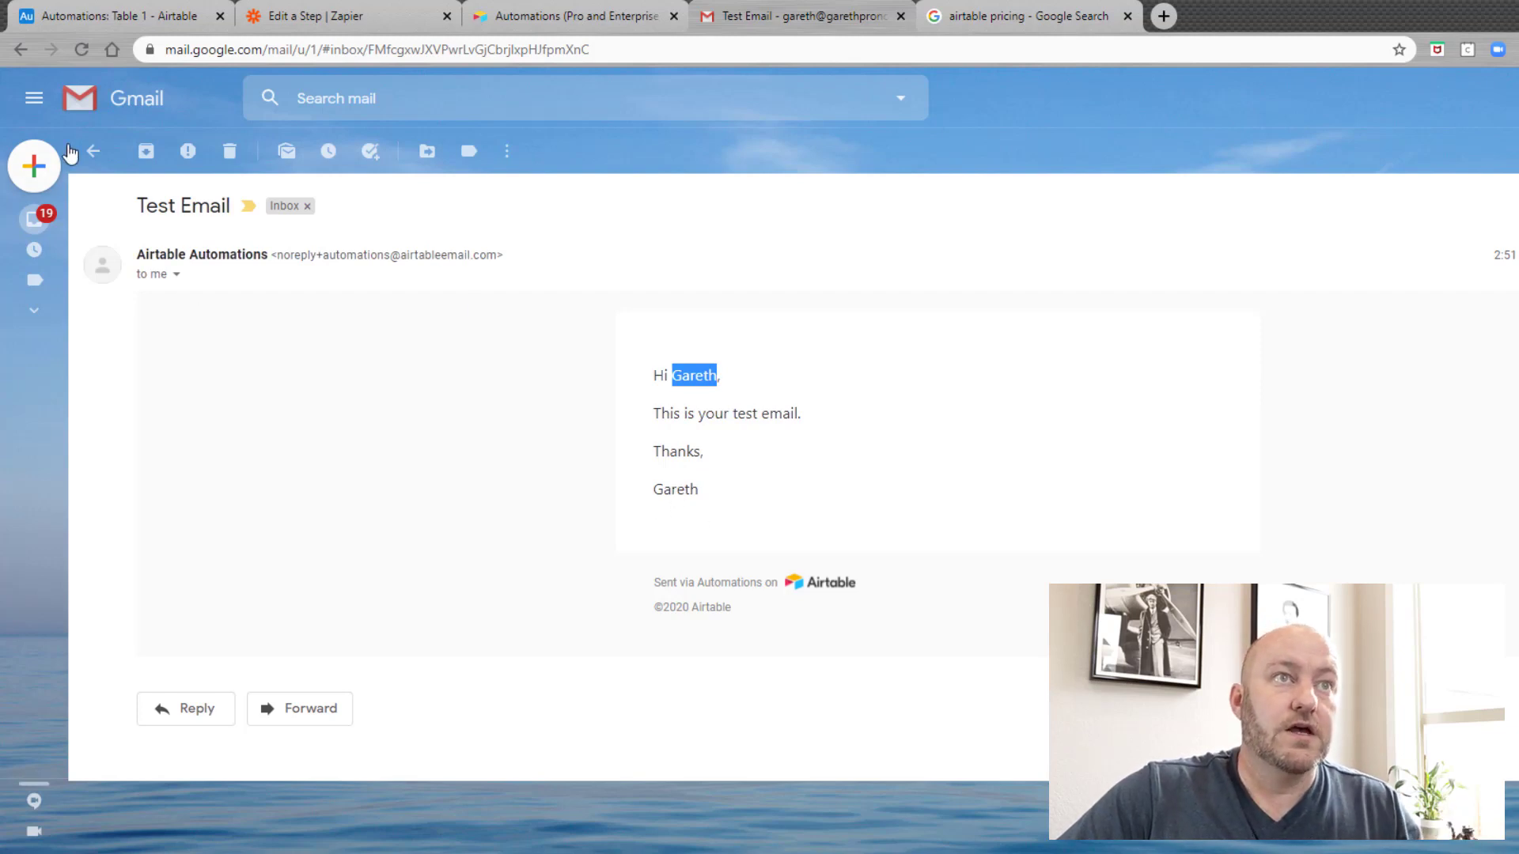
# Step: Return to the Gmail inbox and scroll the Airtable pricing page to its Automations rows
pyautogui.click(35, 224)
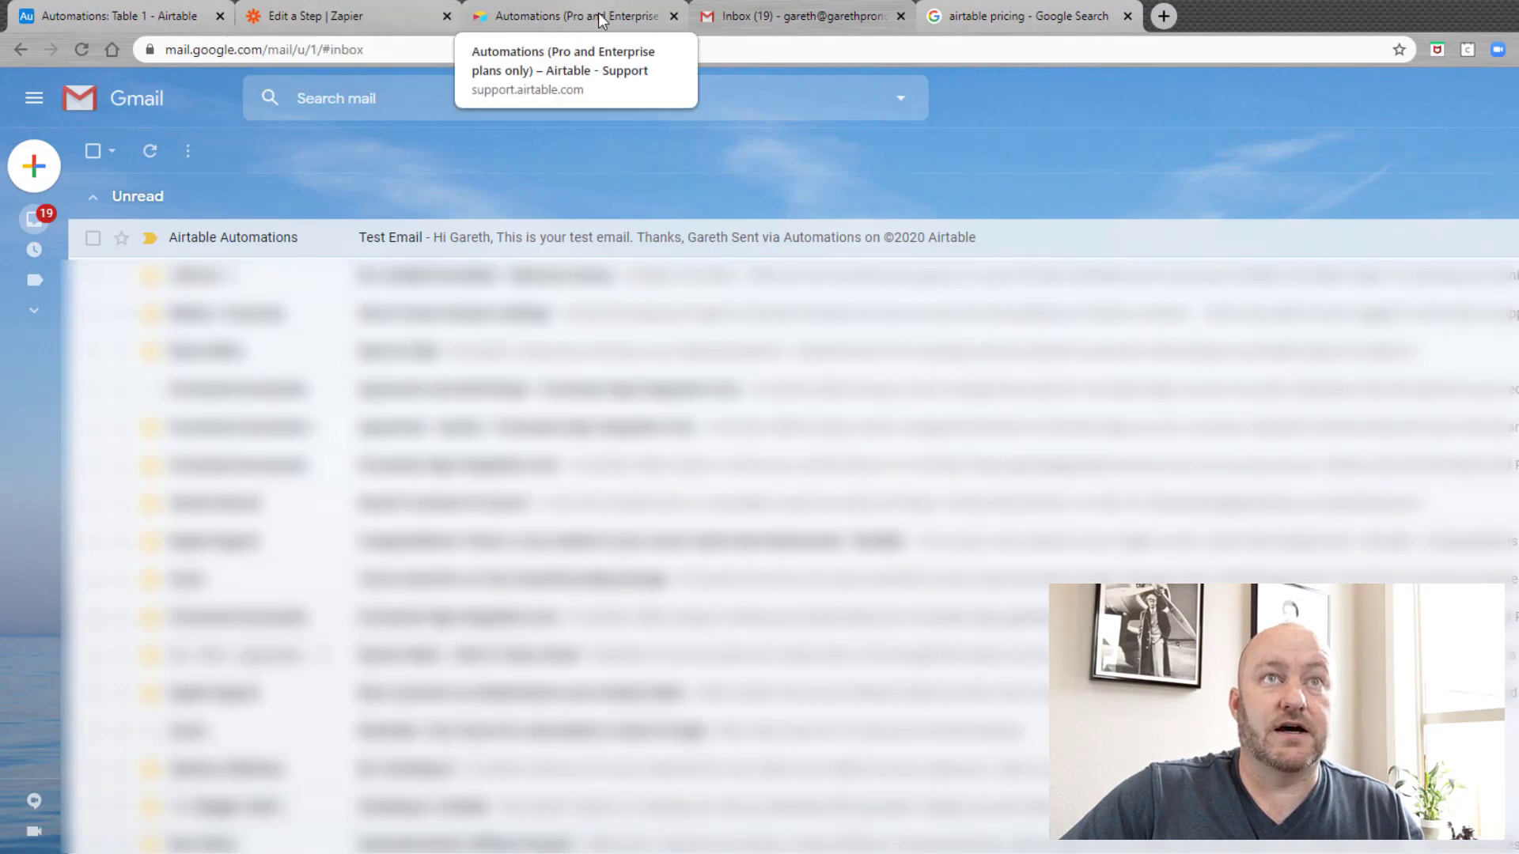
pyautogui.click(1099, 8)
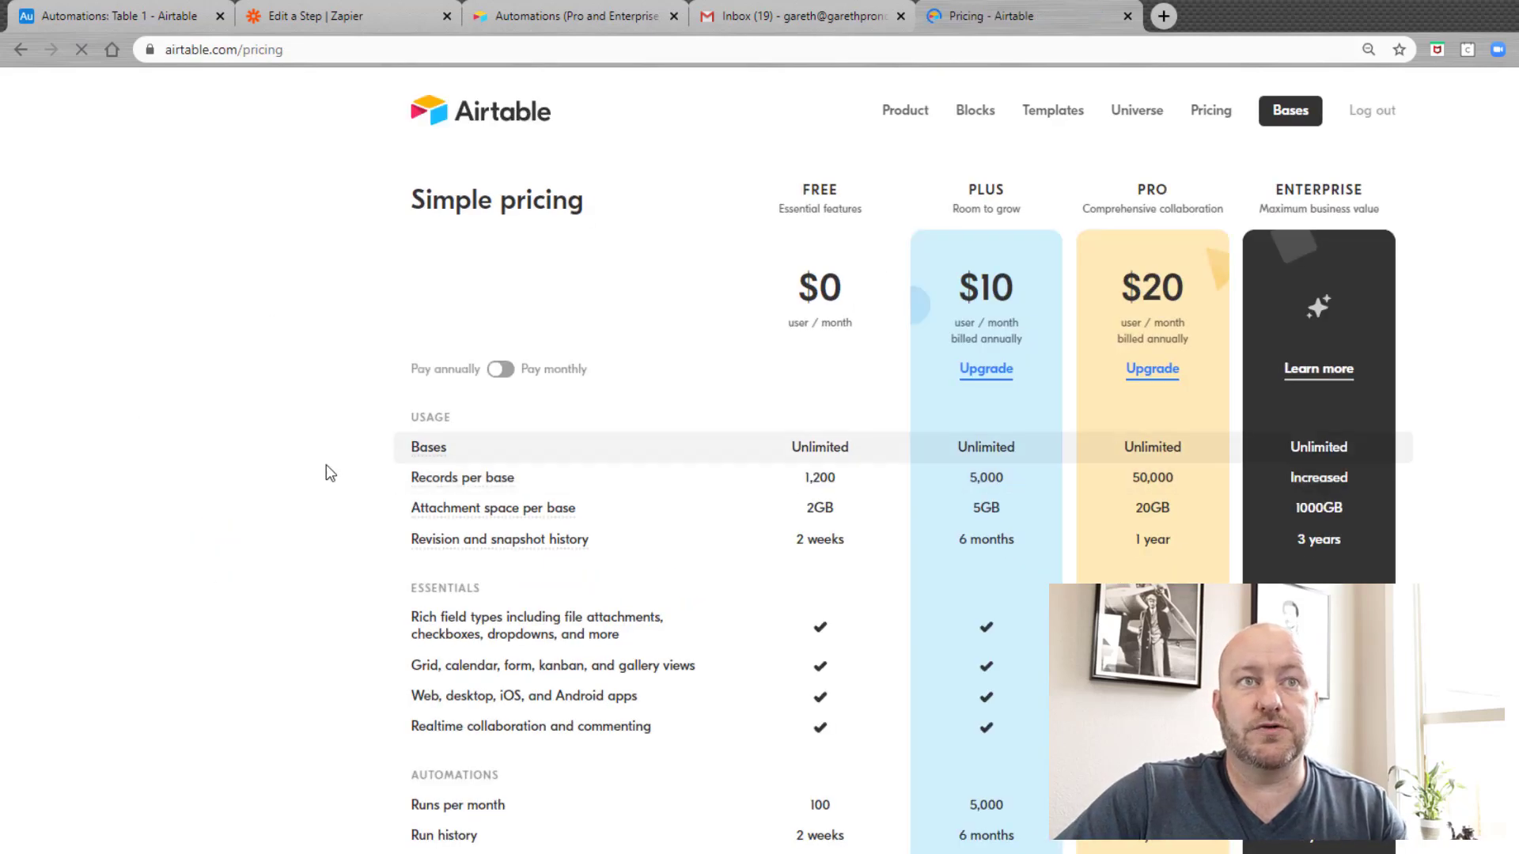
pyautogui.scroll(-3, 316, 514)
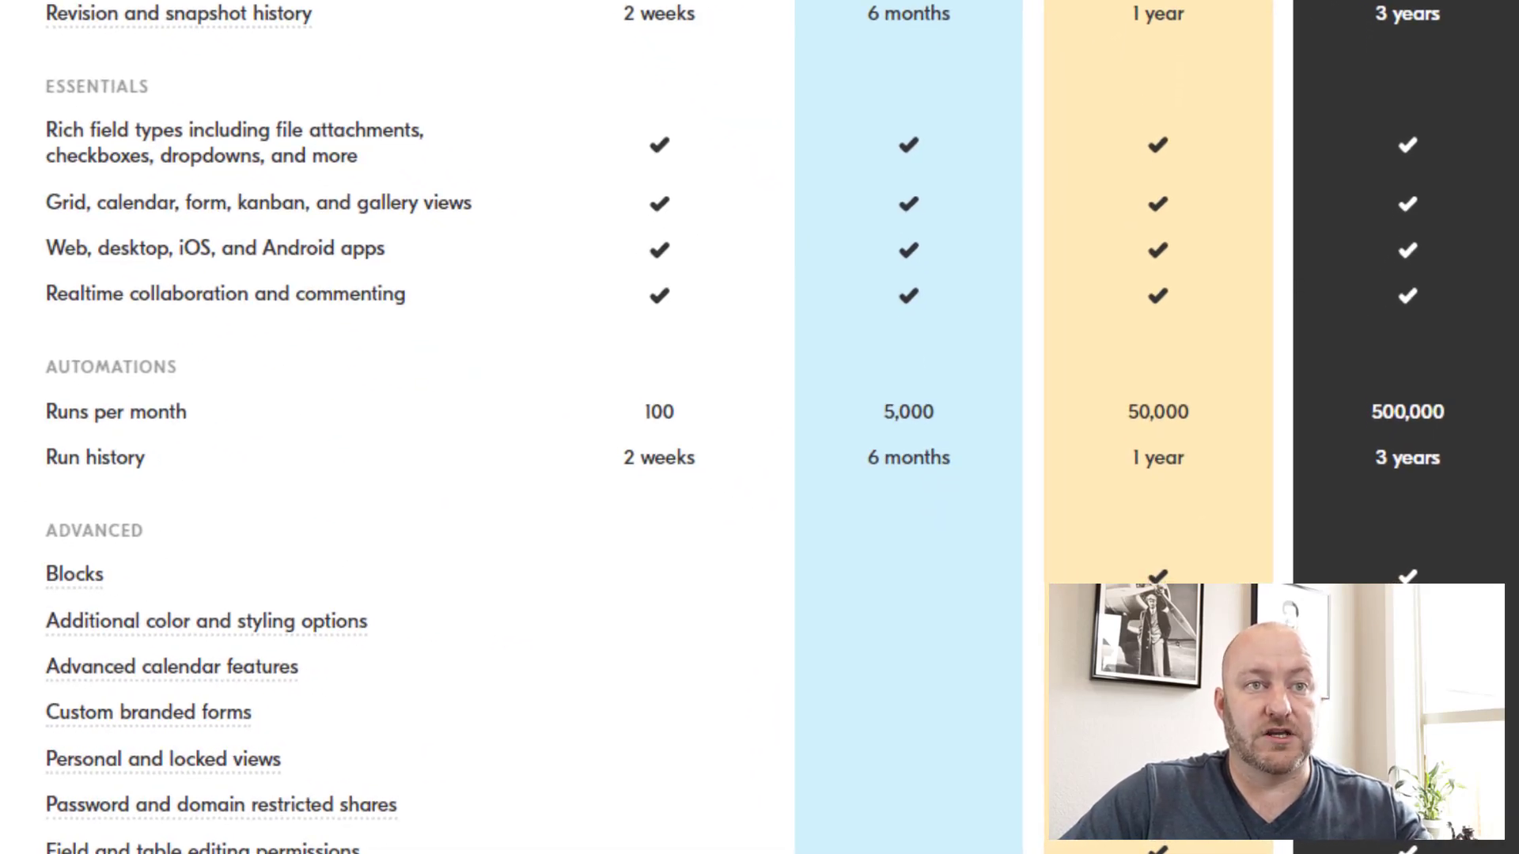
pyautogui.scroll(4, 396, 427)
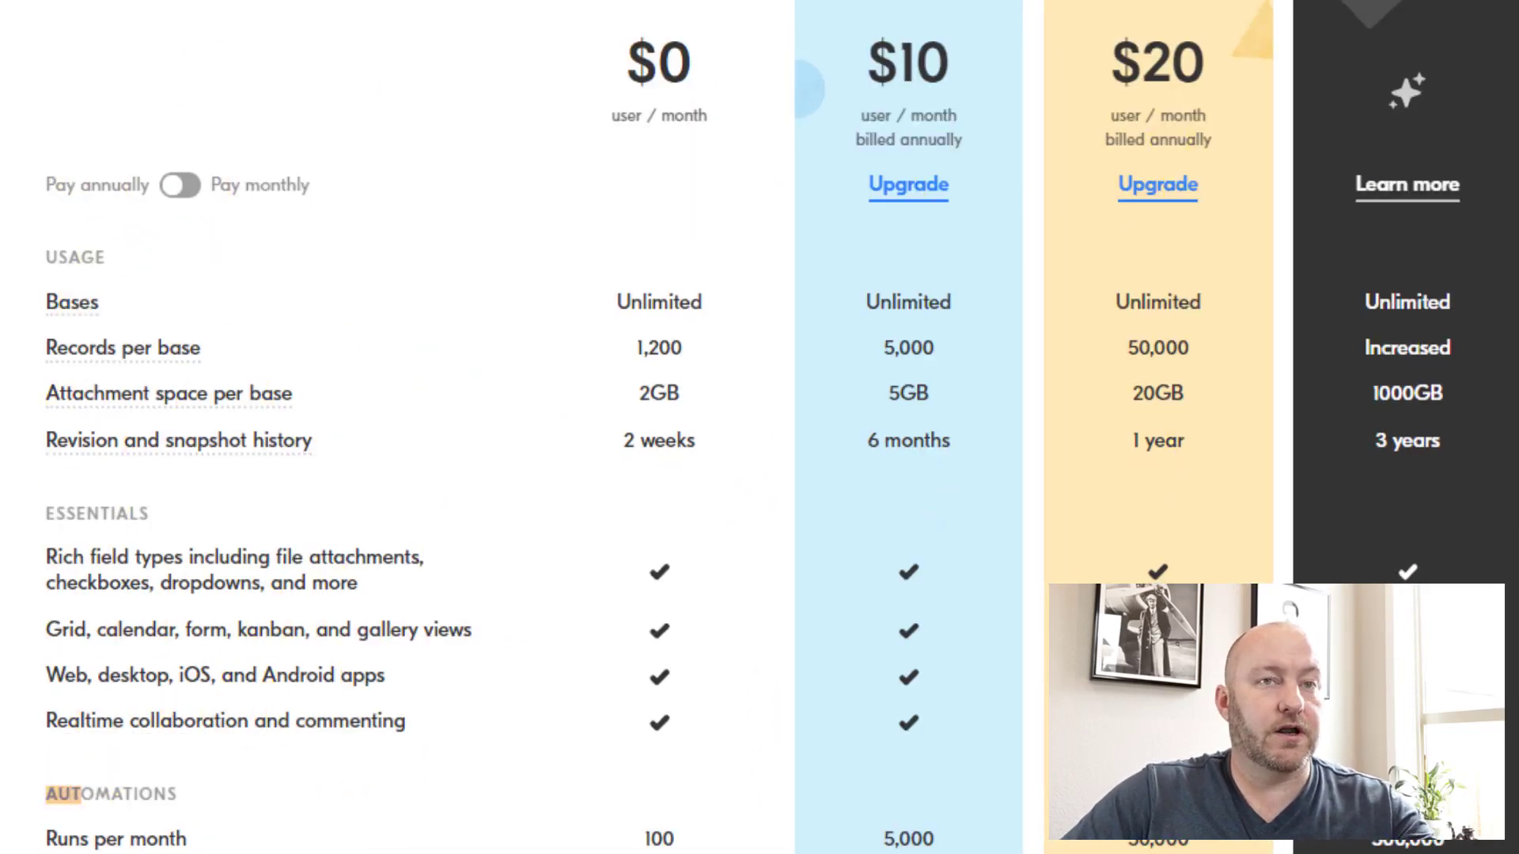
pyautogui.scroll(-4, 81, 397)
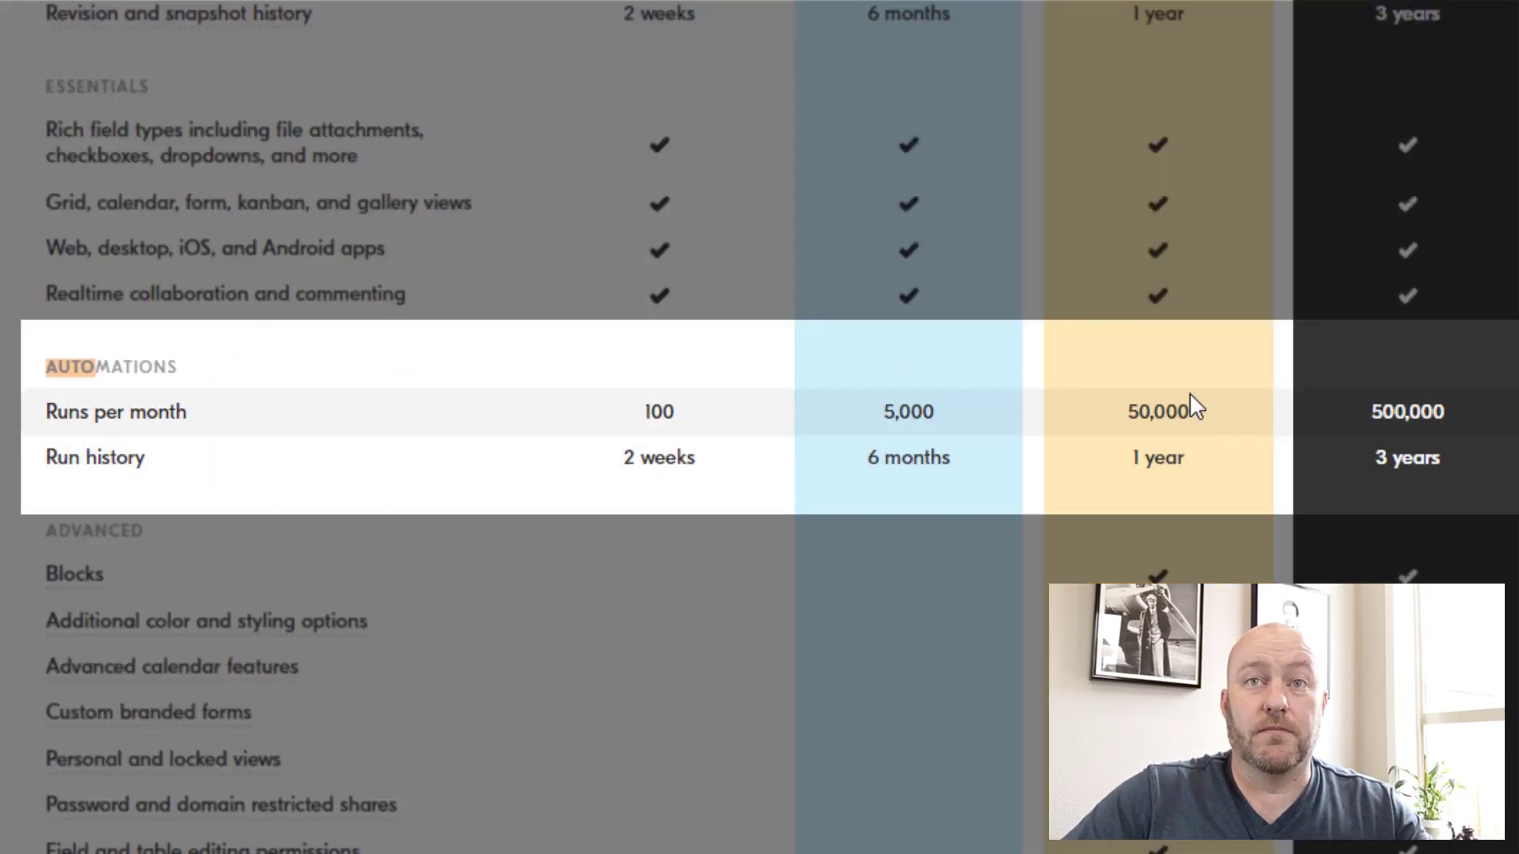
# Step: Highlight the Pro plan's 50,000 automation runs per month, then bring up the Automations help article
pyautogui.moveTo(1133, 410); pyautogui.dragTo(1211, 414)
pyautogui.click(1200, 417)
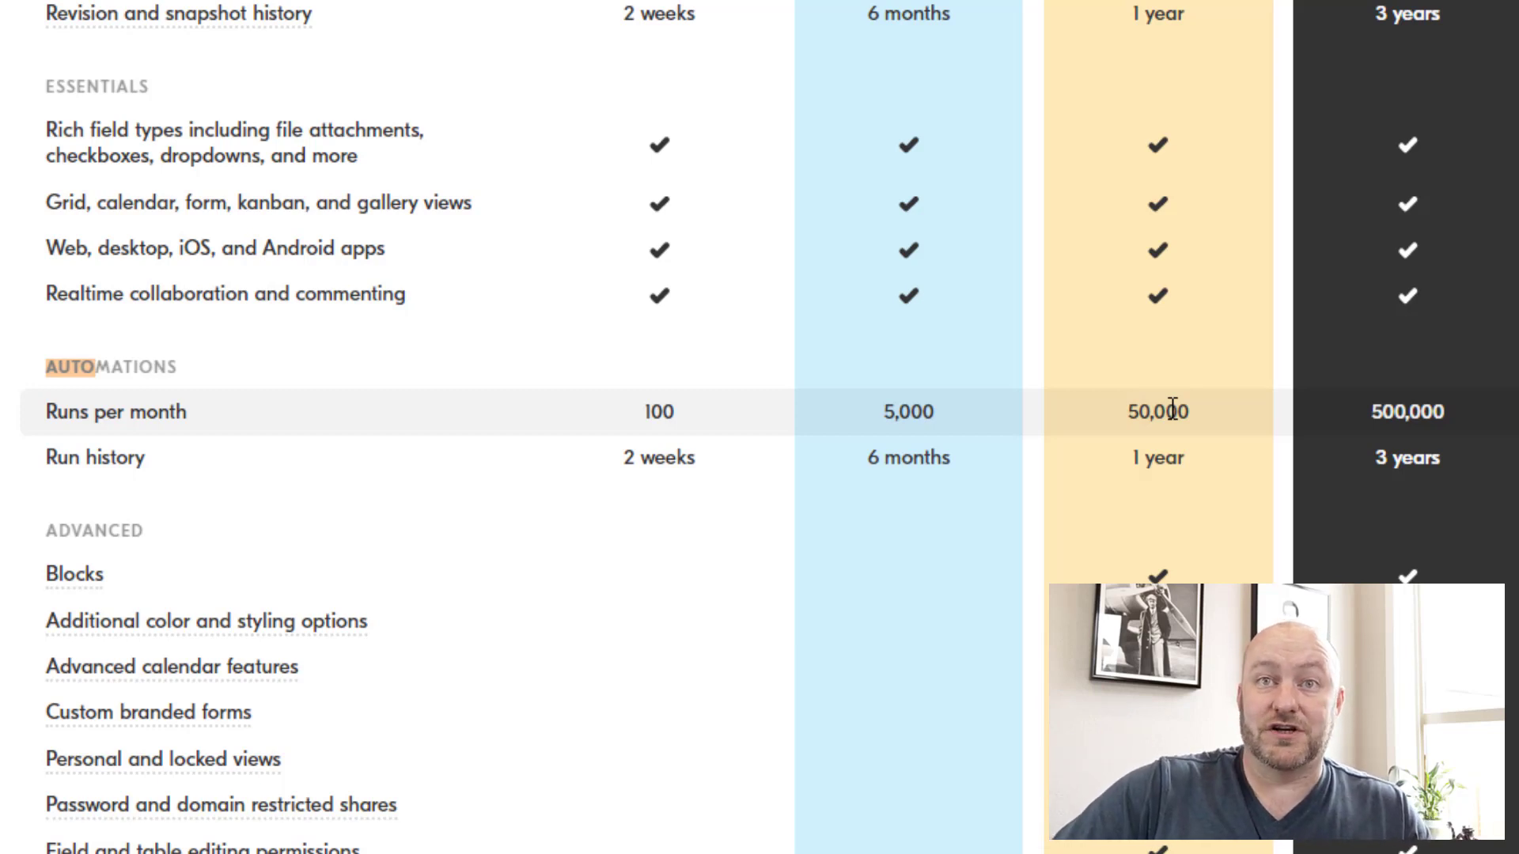
pyautogui.moveTo(1134, 413); pyautogui.dragTo(1211, 416)
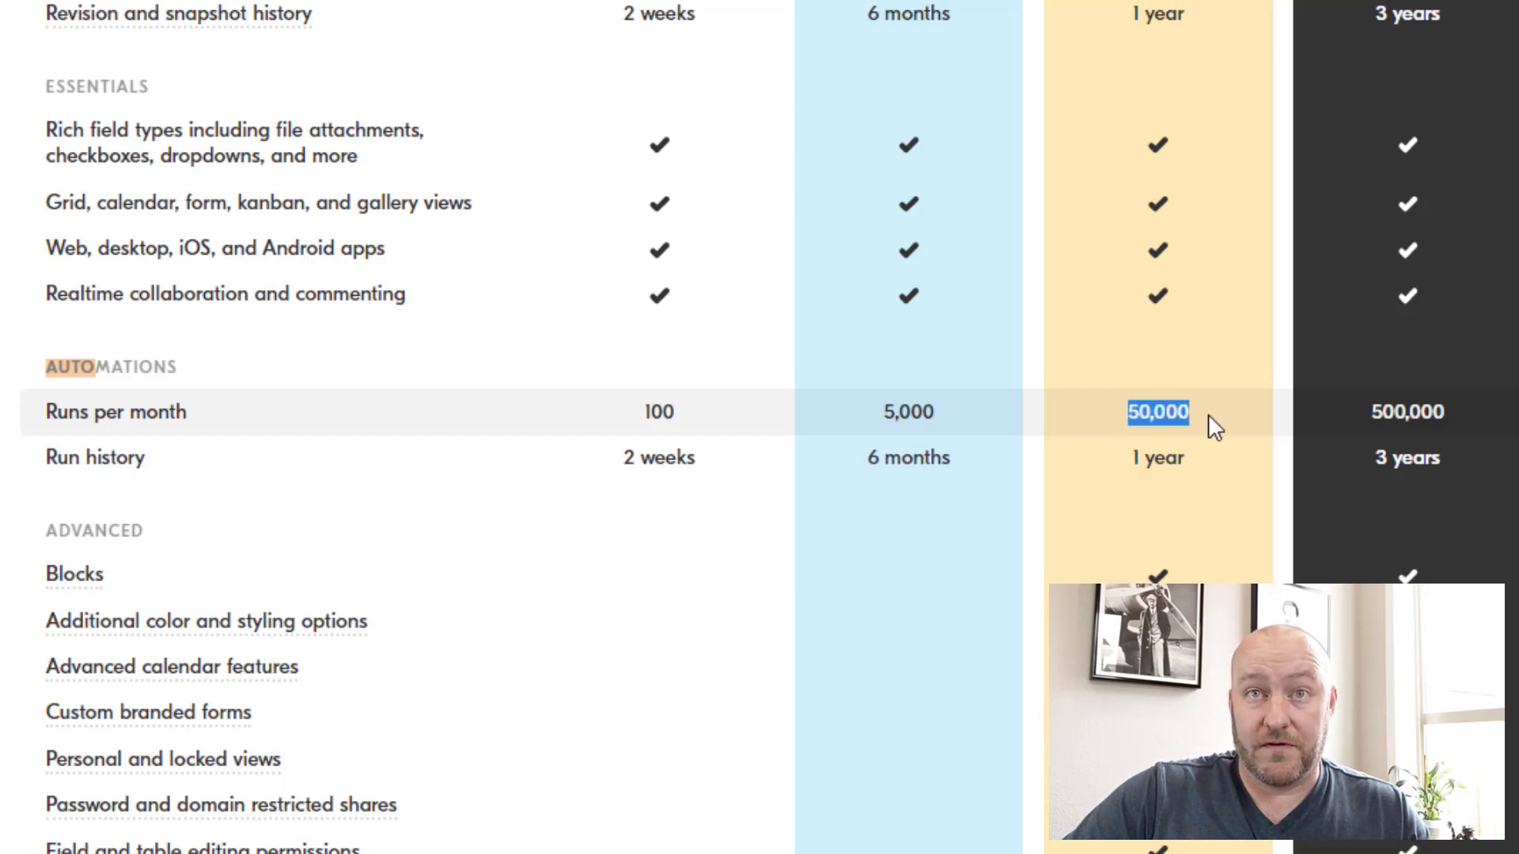
pyautogui.click(1208, 415)
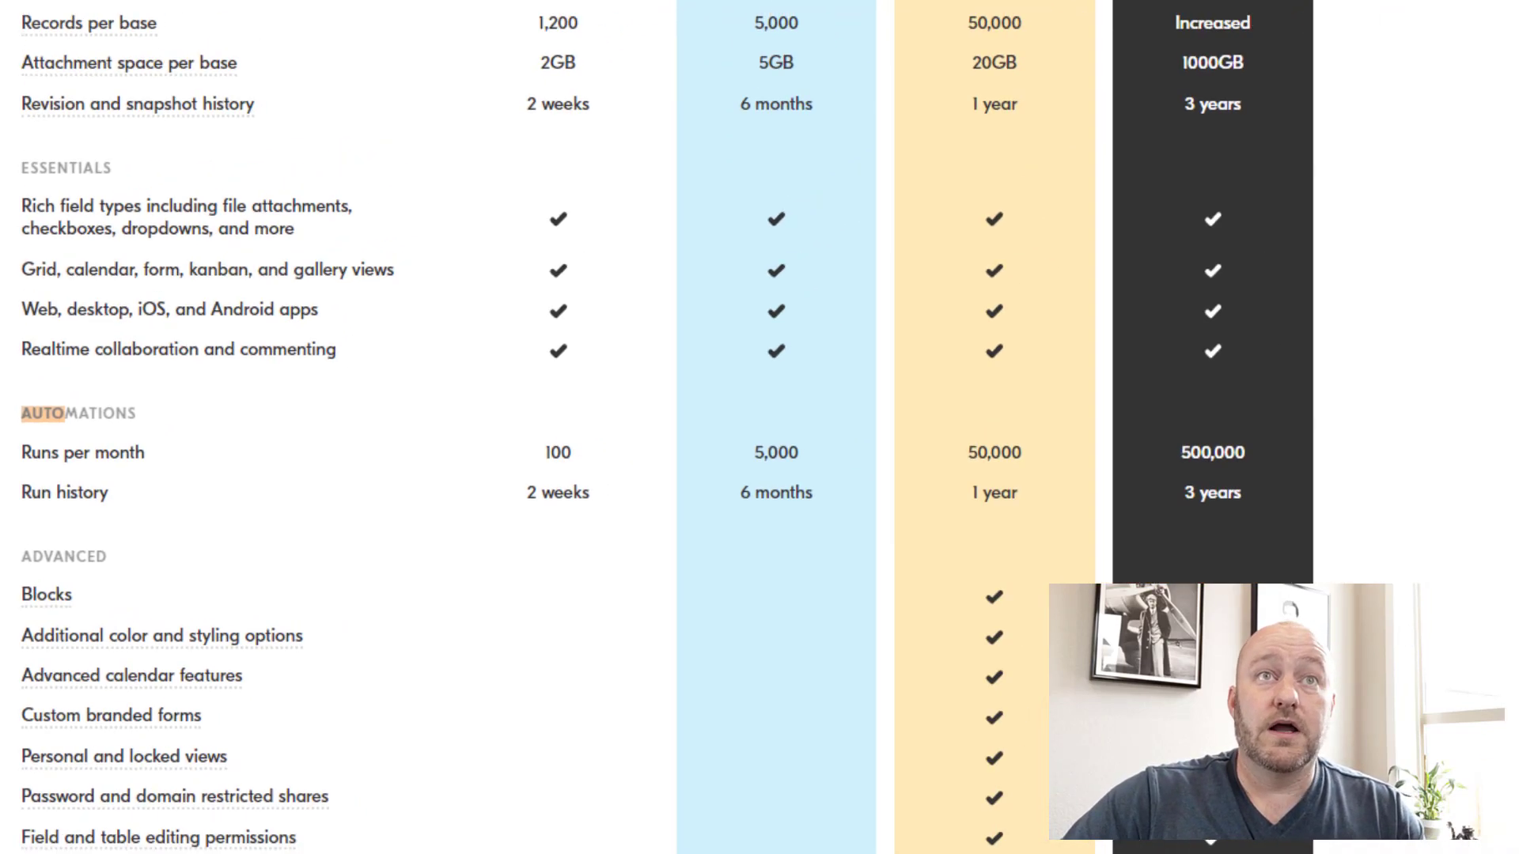
pyautogui.click(143, 16)
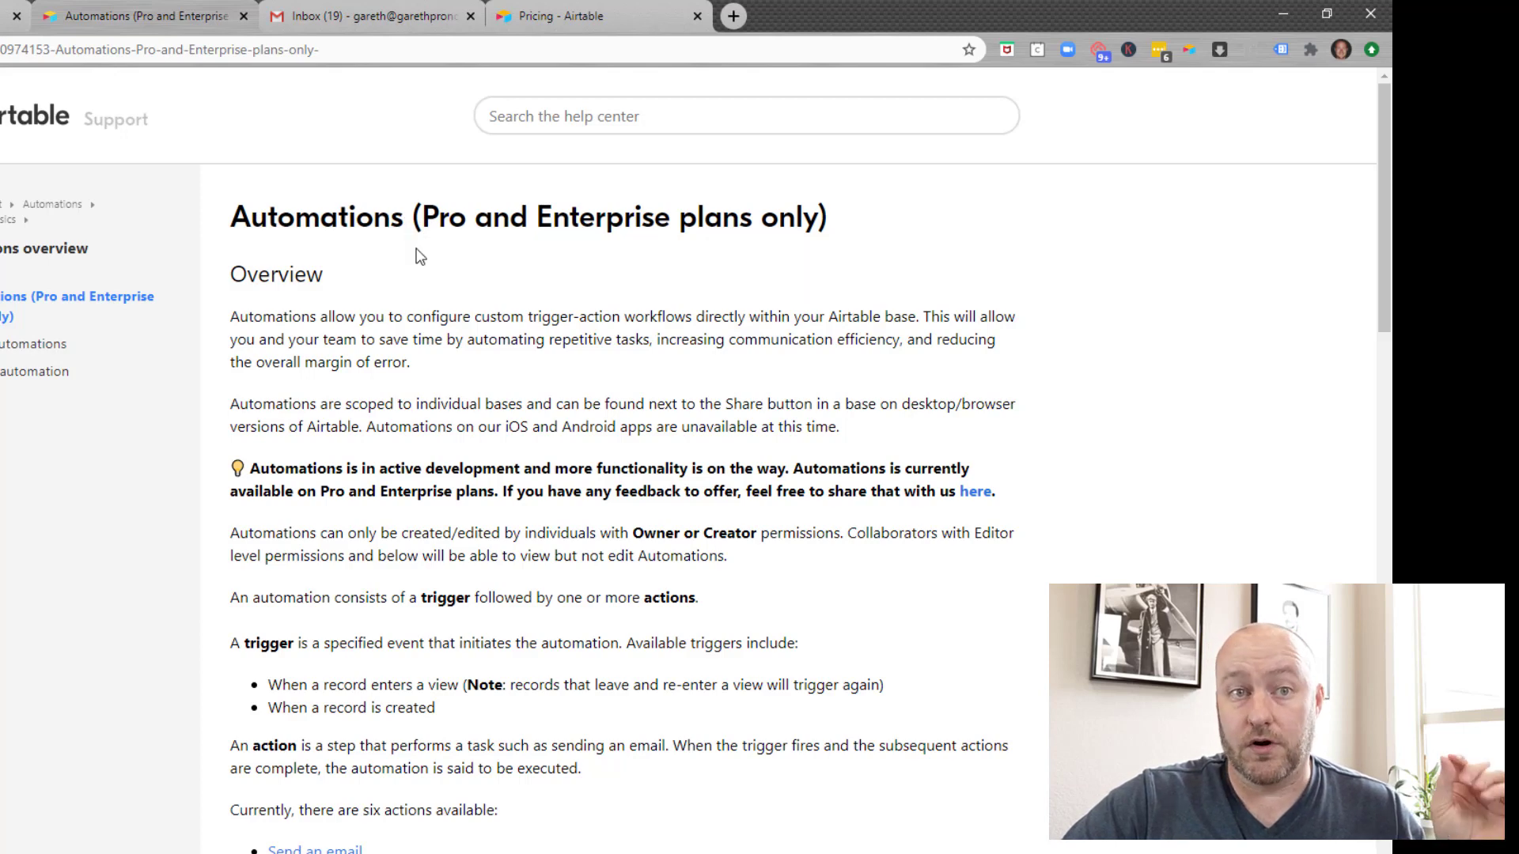
# Step: Scroll through the Automations article's Tips and Current limits sections
pyautogui.scroll(-5, 368, 261)
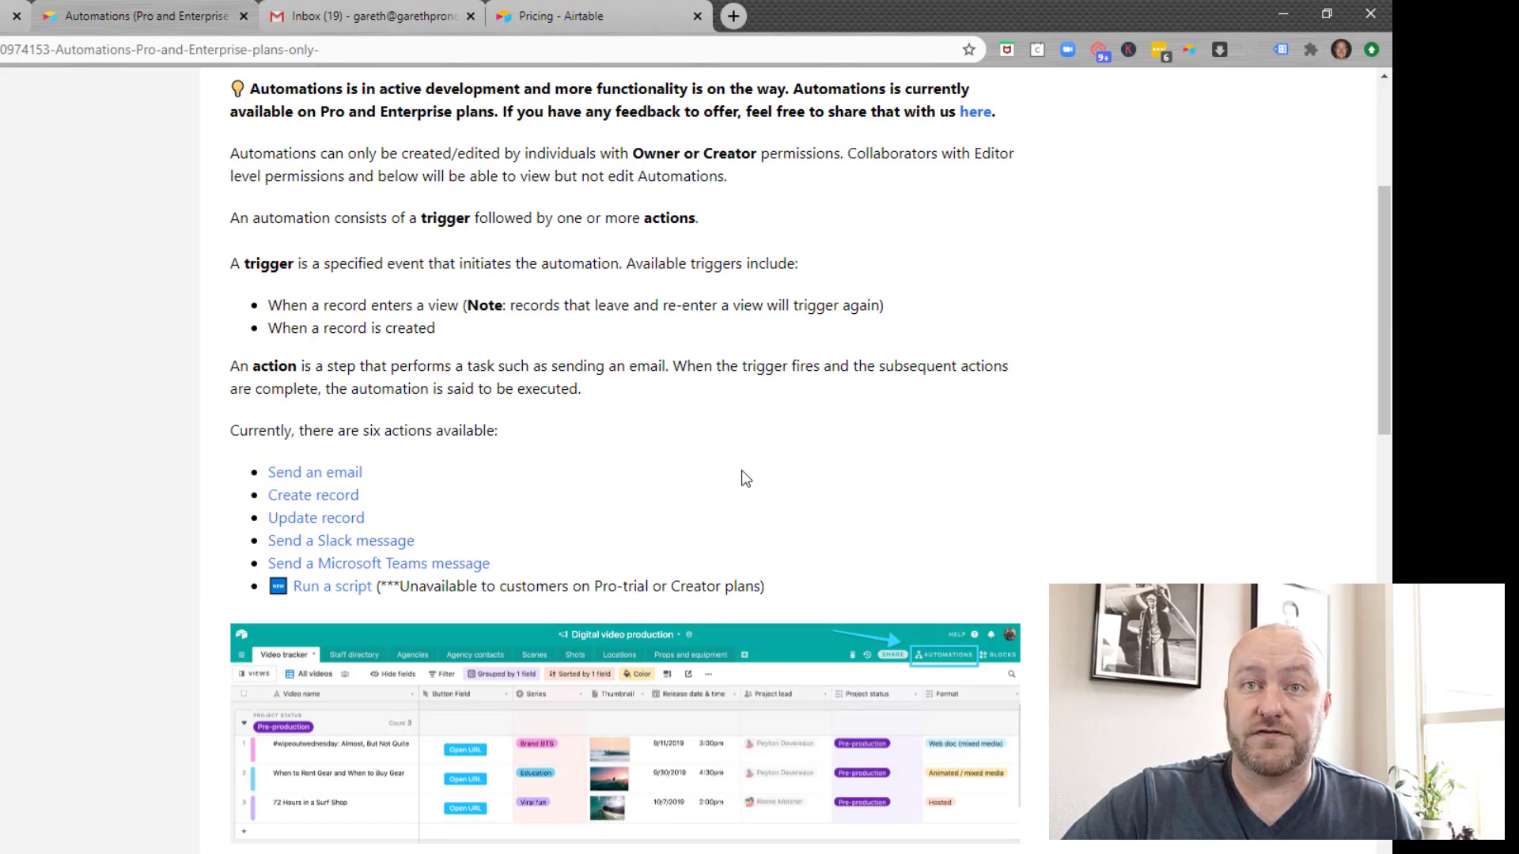
pyautogui.scroll(-8, 742, 478)
pyautogui.scroll(-2, 467, 419)
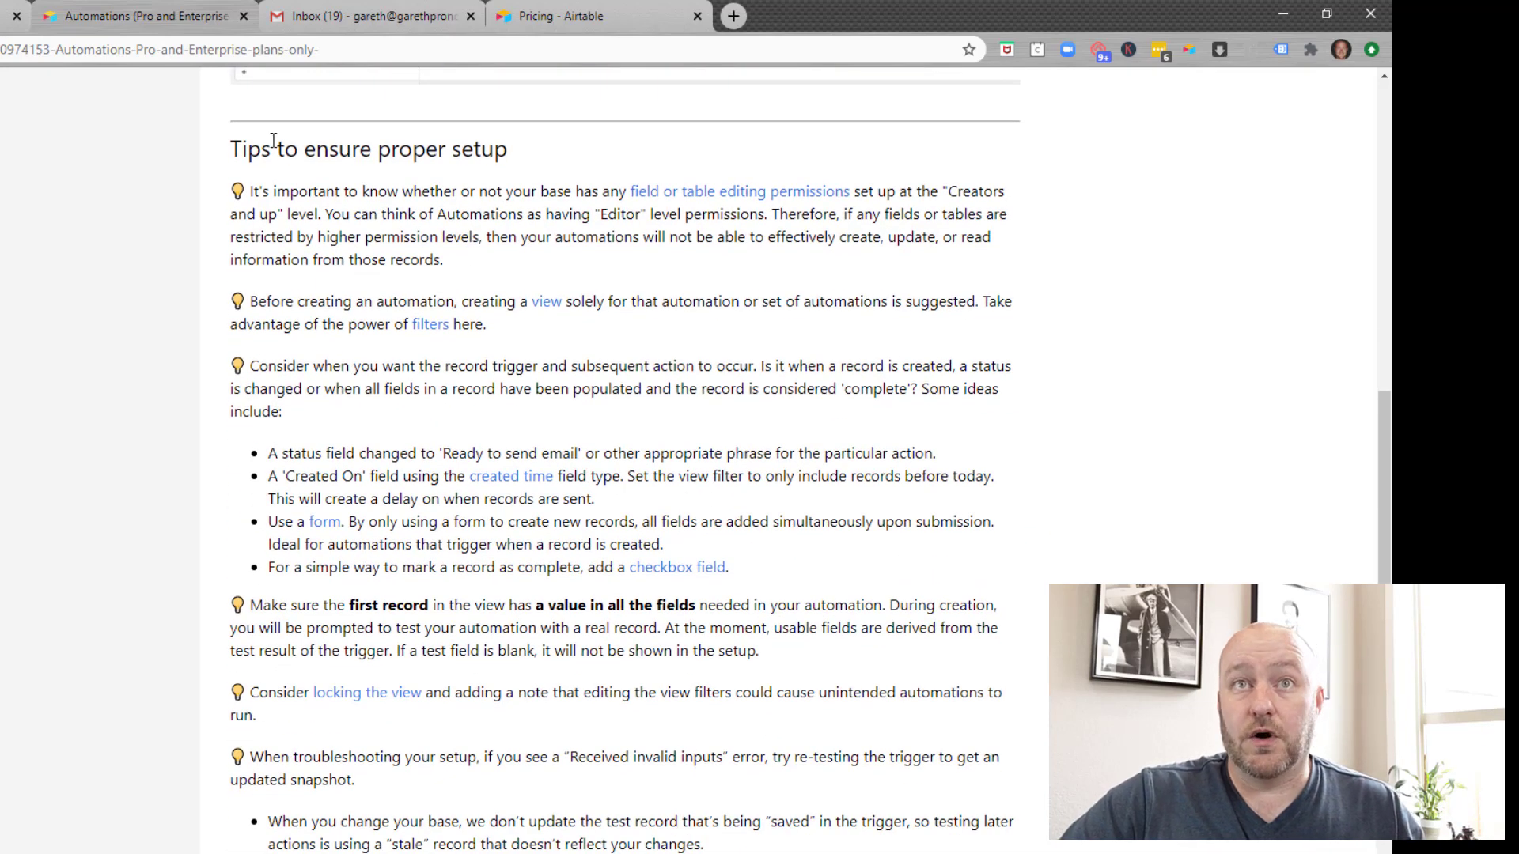
pyautogui.scroll(-5, 238, 780)
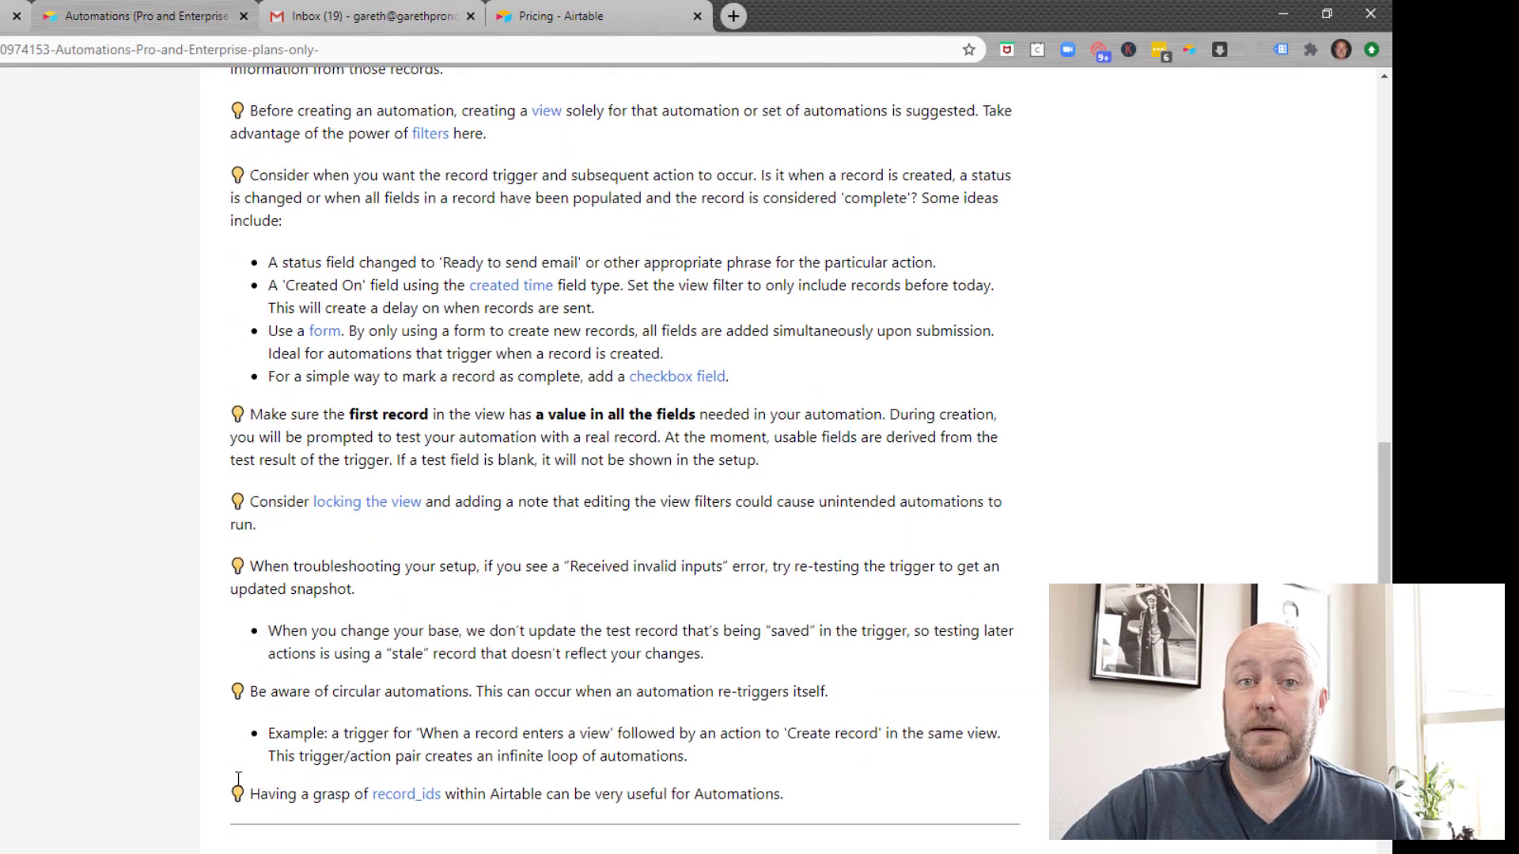
pyautogui.scroll(-5, 234, 783)
pyautogui.scroll(2, 232, 784)
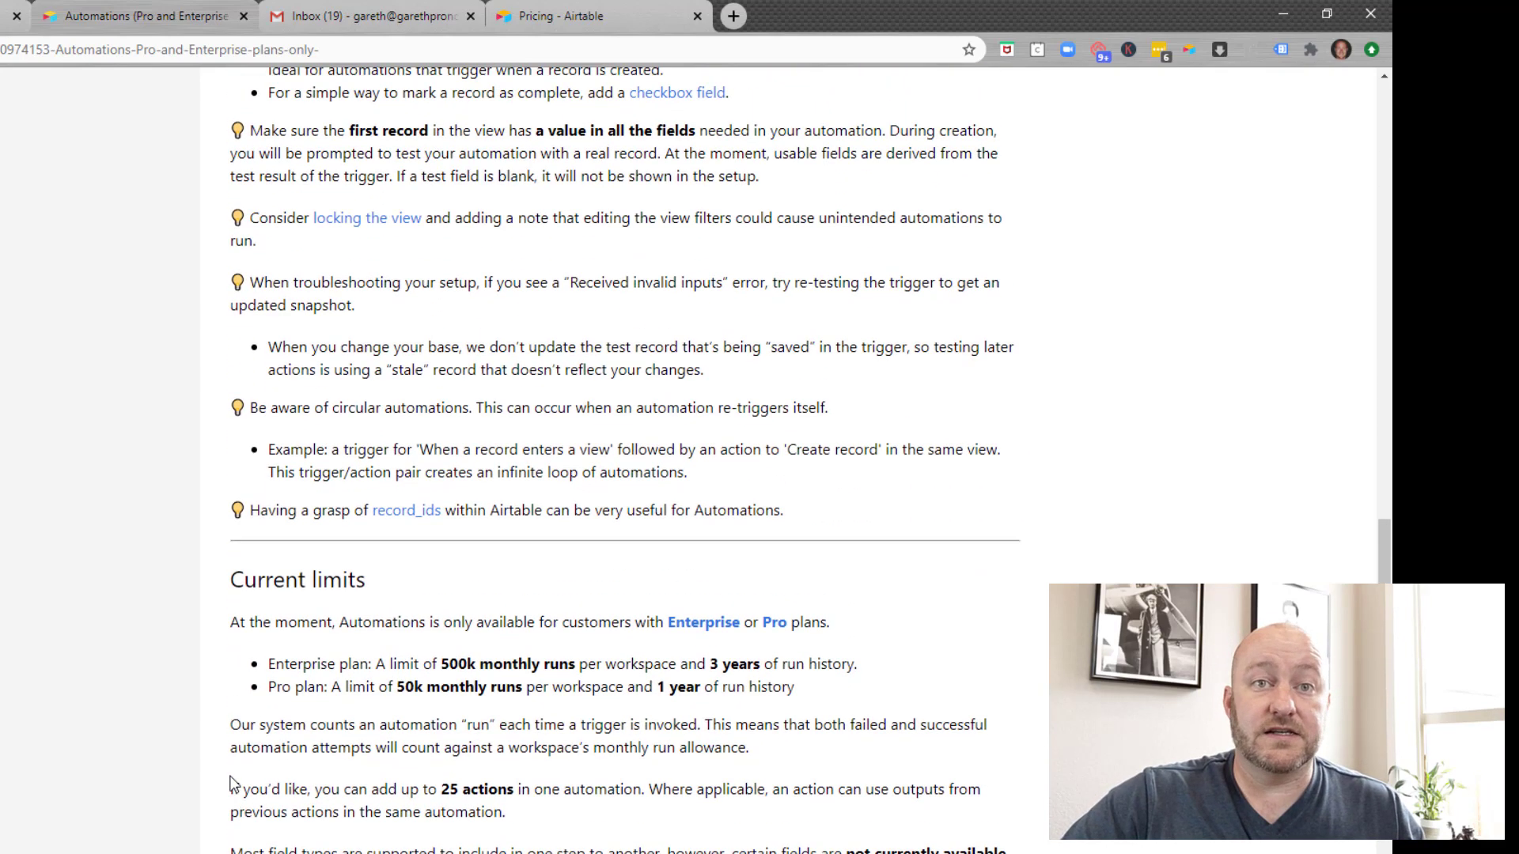
pyautogui.scroll(-2, 230, 778)
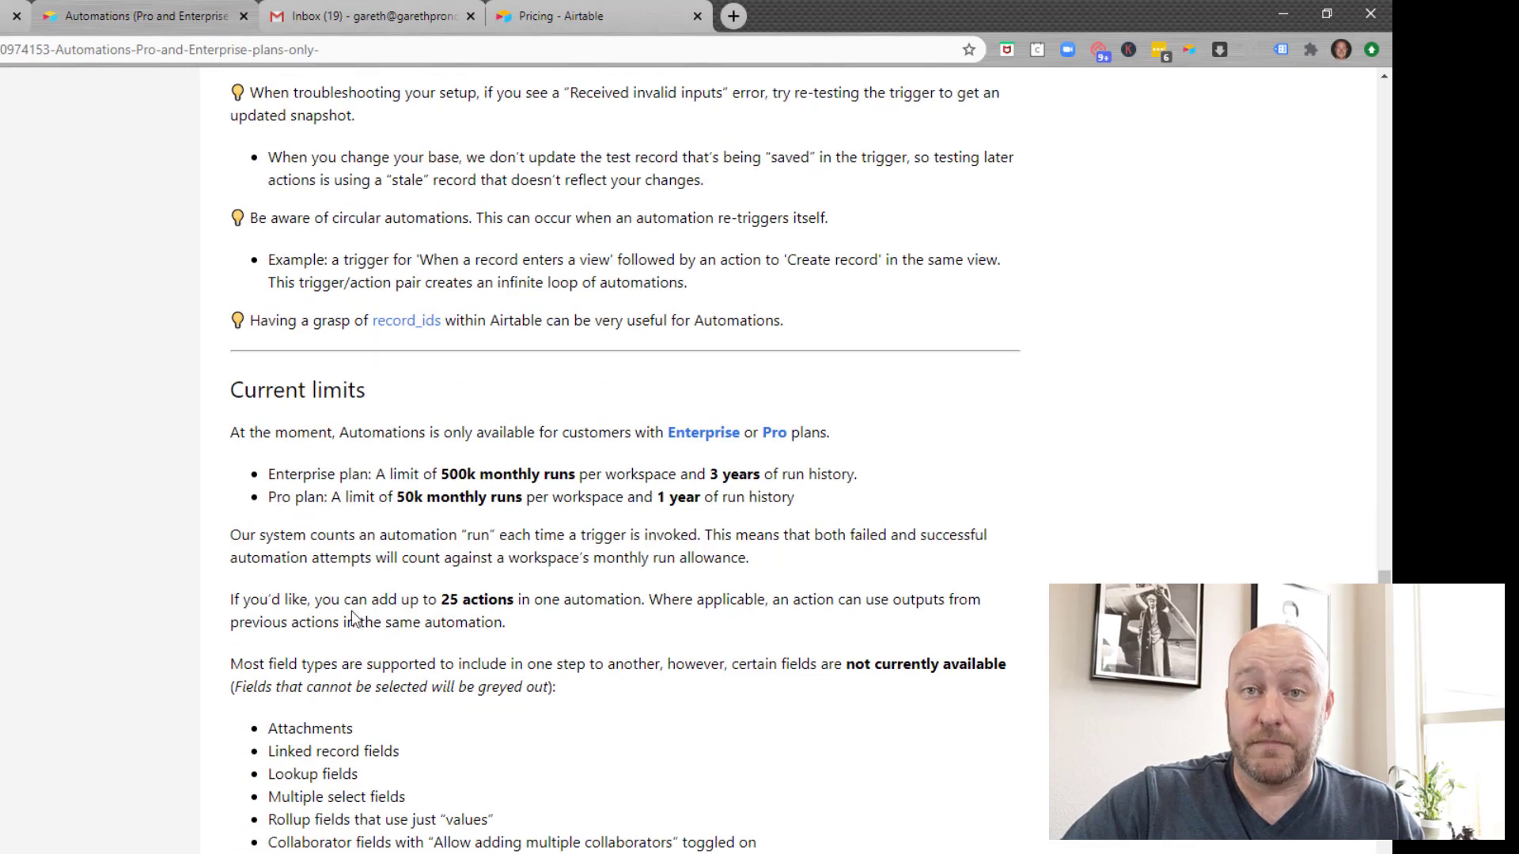
pyautogui.scroll(4, 351, 611)
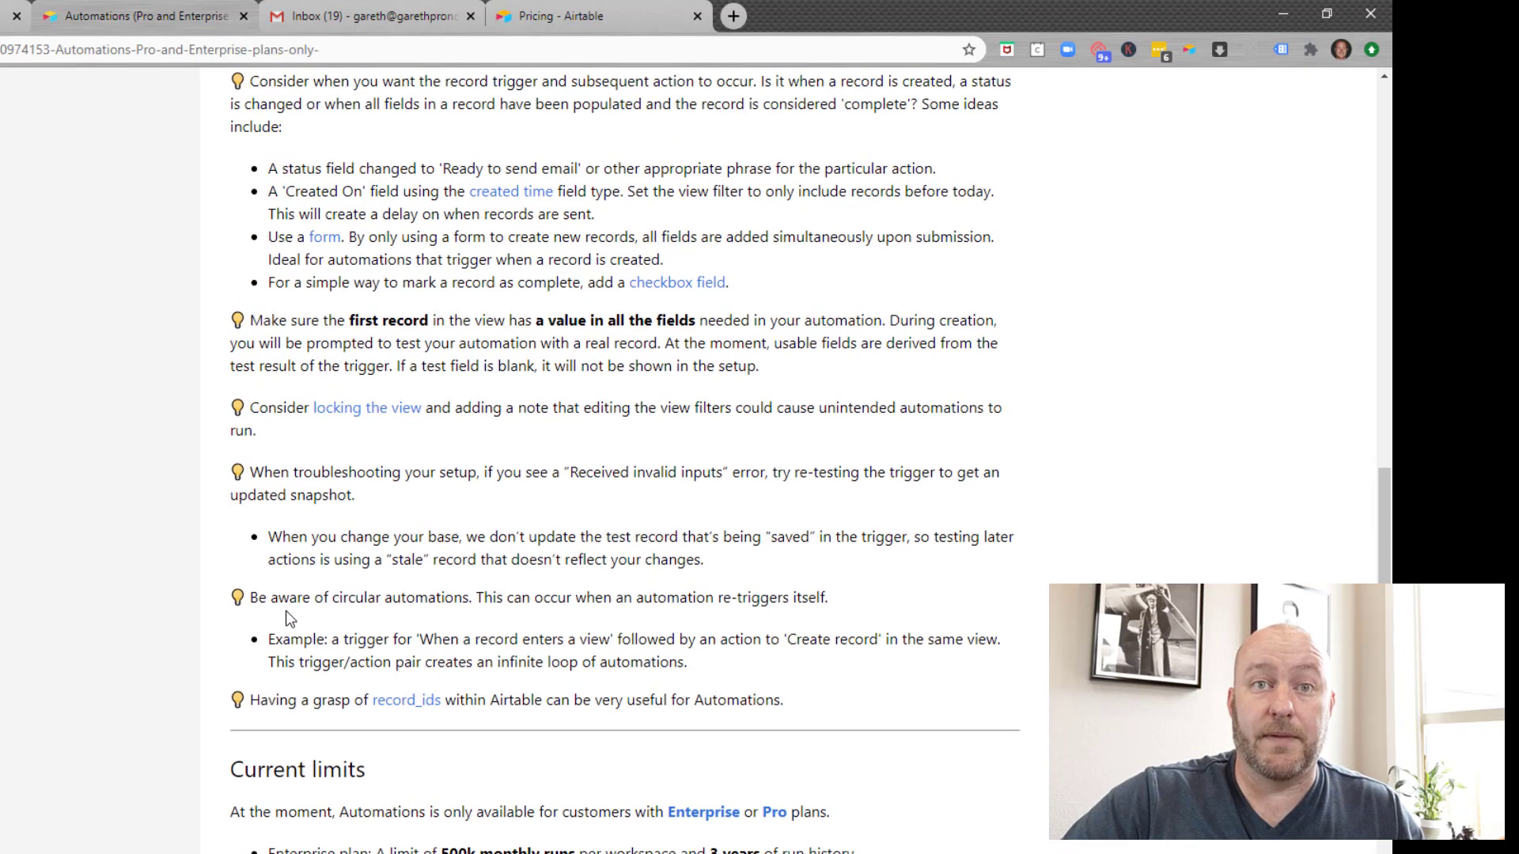
pyautogui.scroll(3, 289, 619)
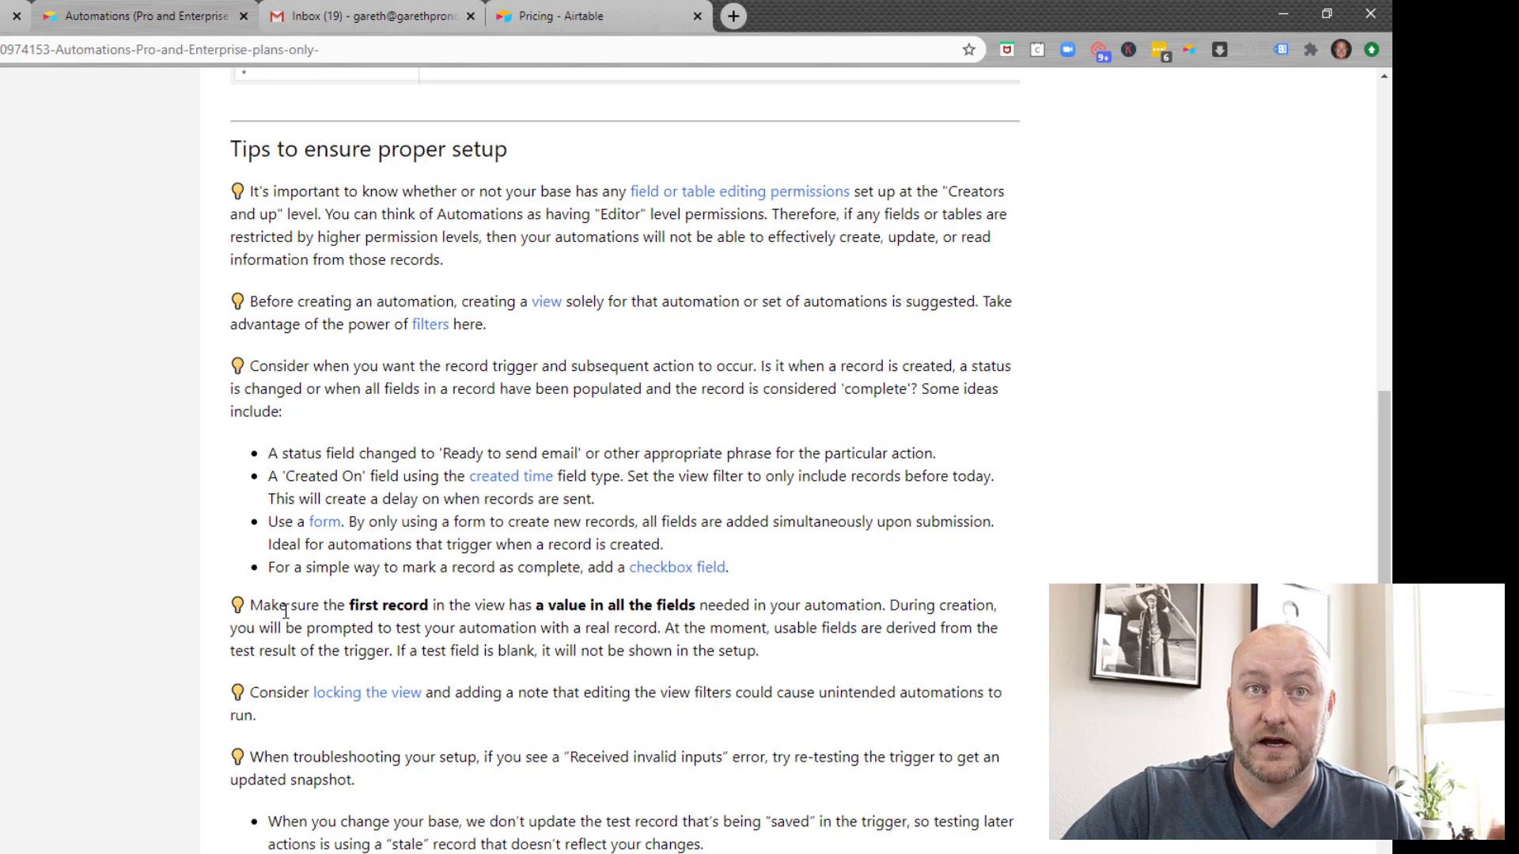
pyautogui.scroll(5, 286, 612)
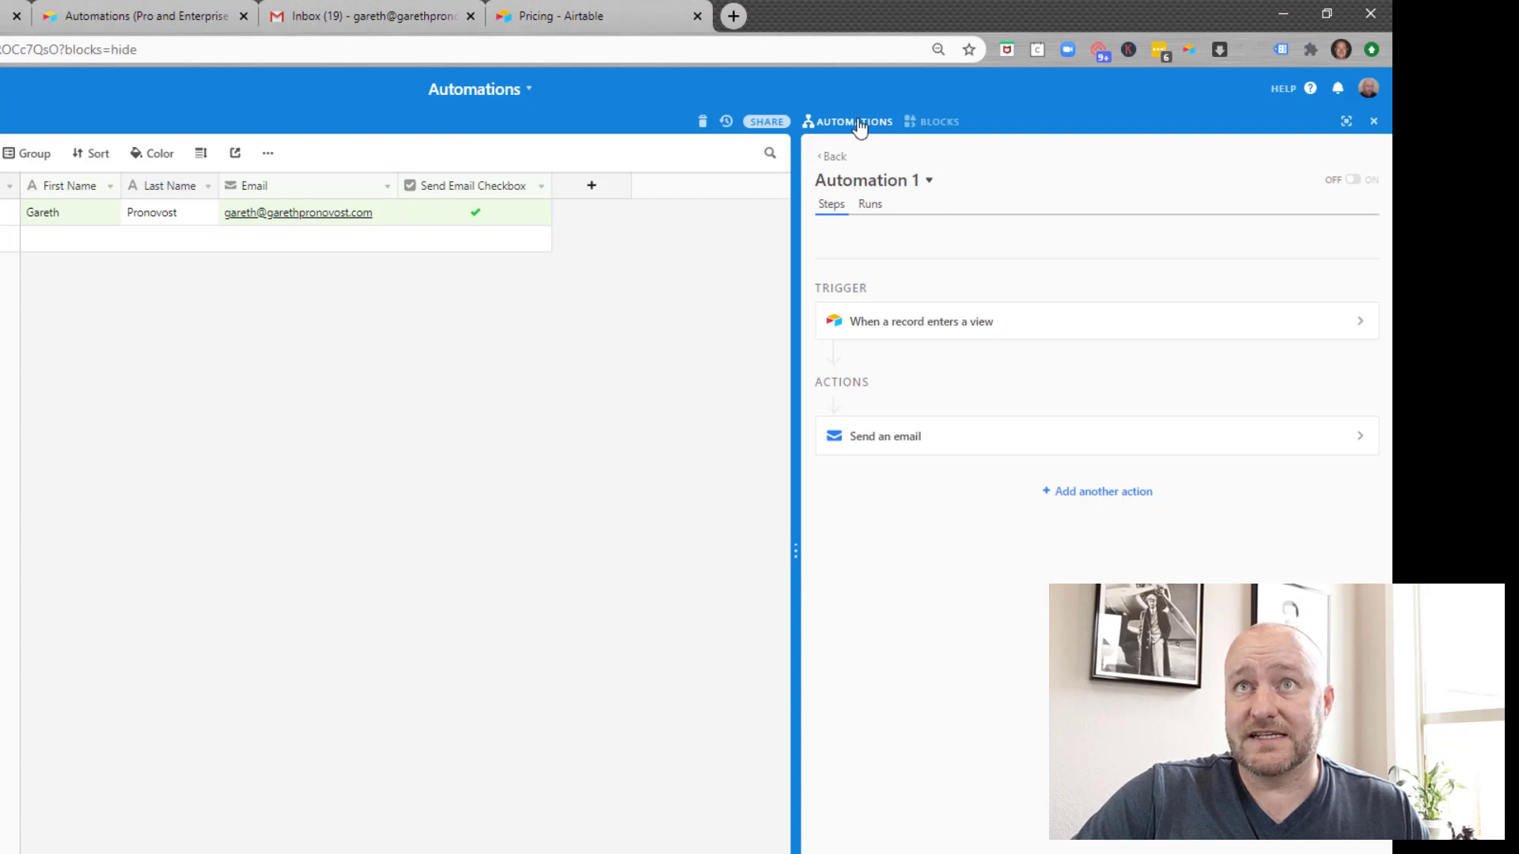
# Step: Install the Scripting block from BLOCKS, closing its Welcome screen and full-screen editor
pyautogui.click(937, 122)
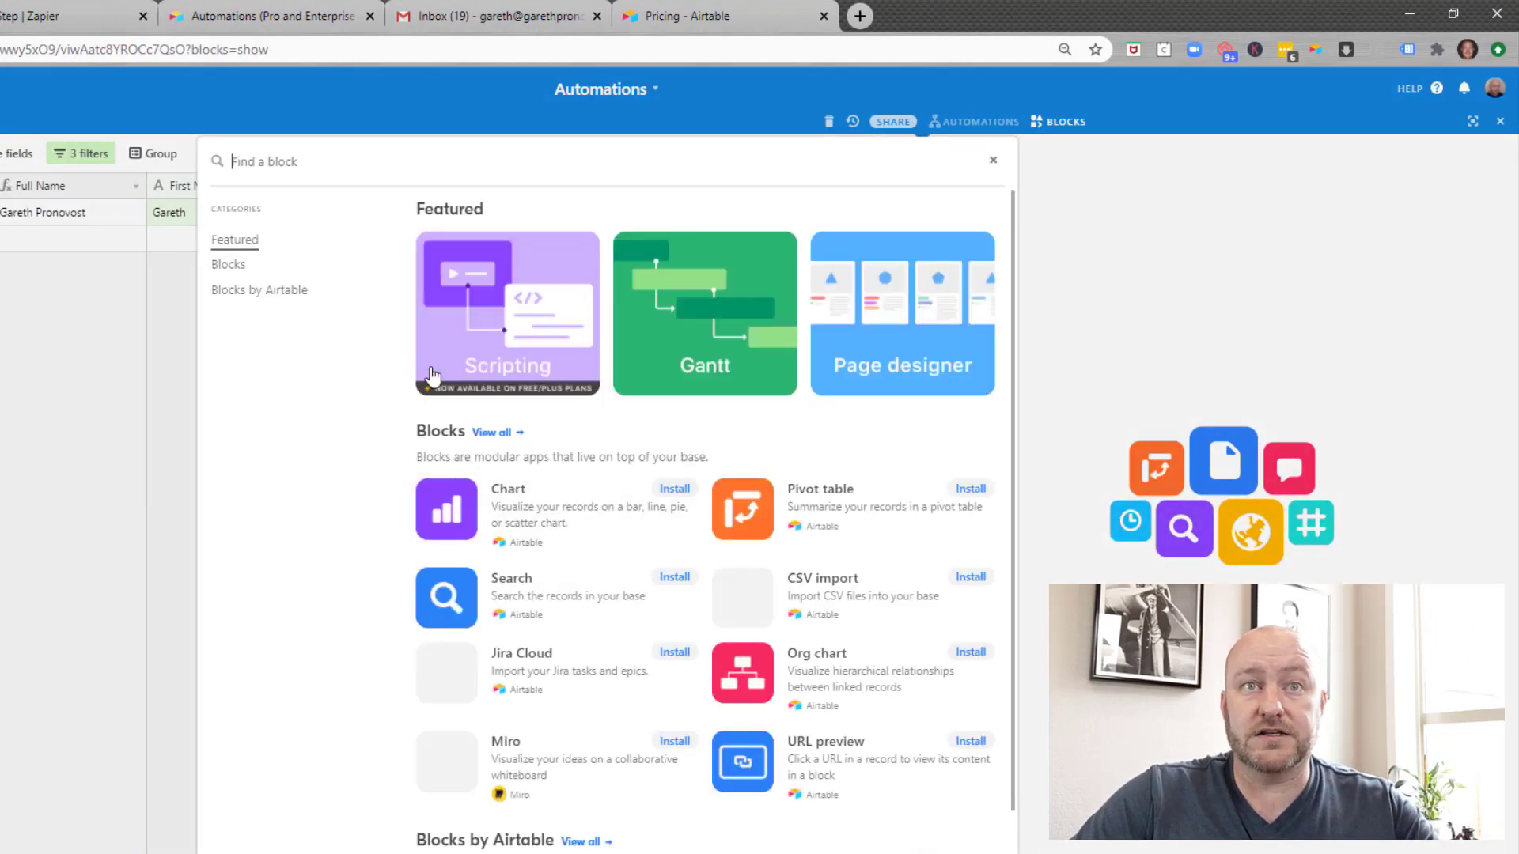
pyautogui.click(506, 331)
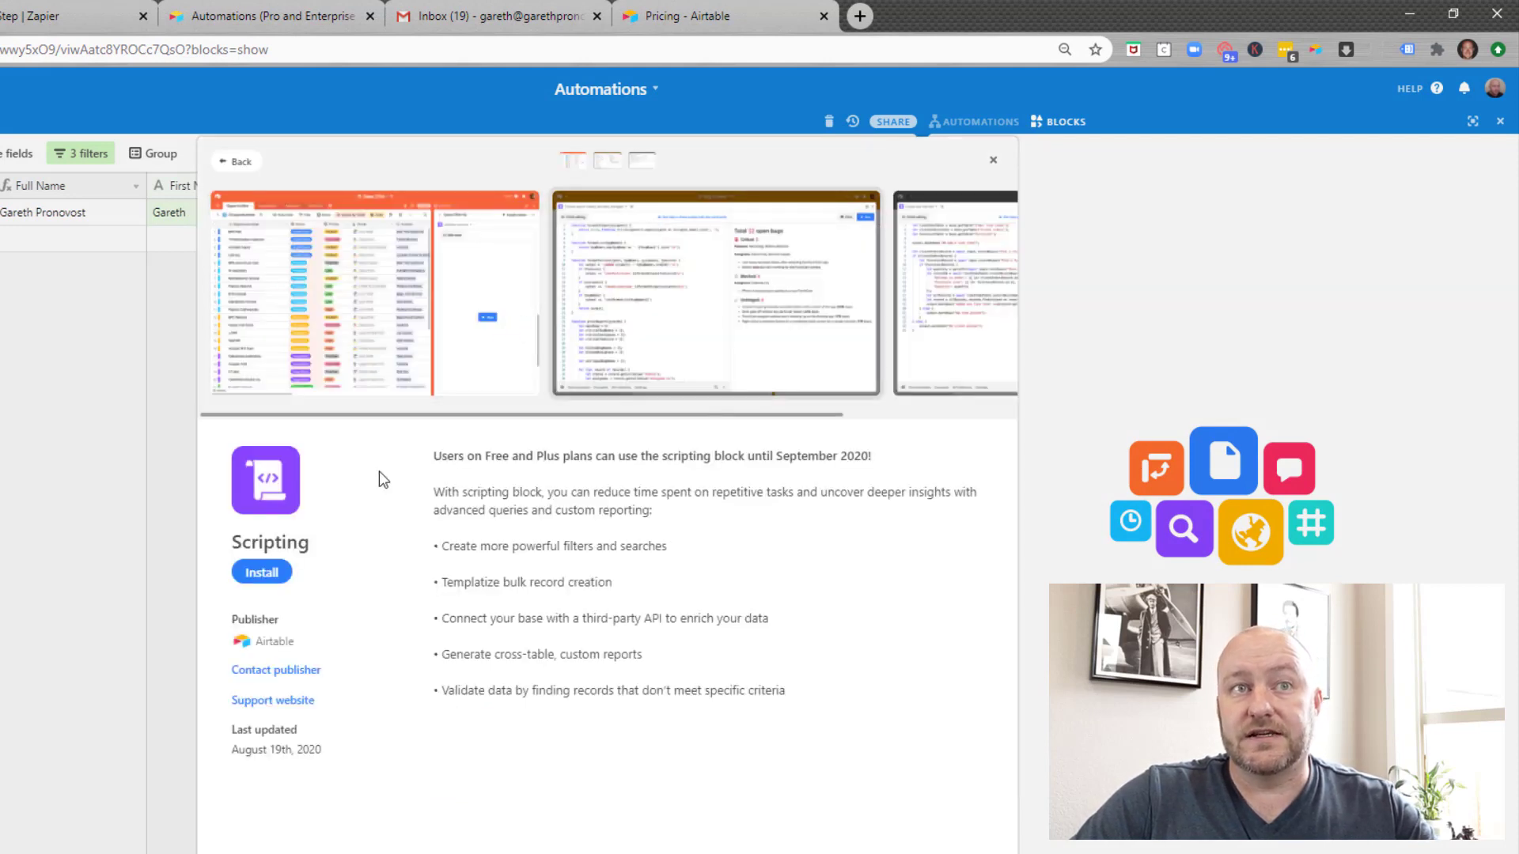
pyautogui.click(261, 573)
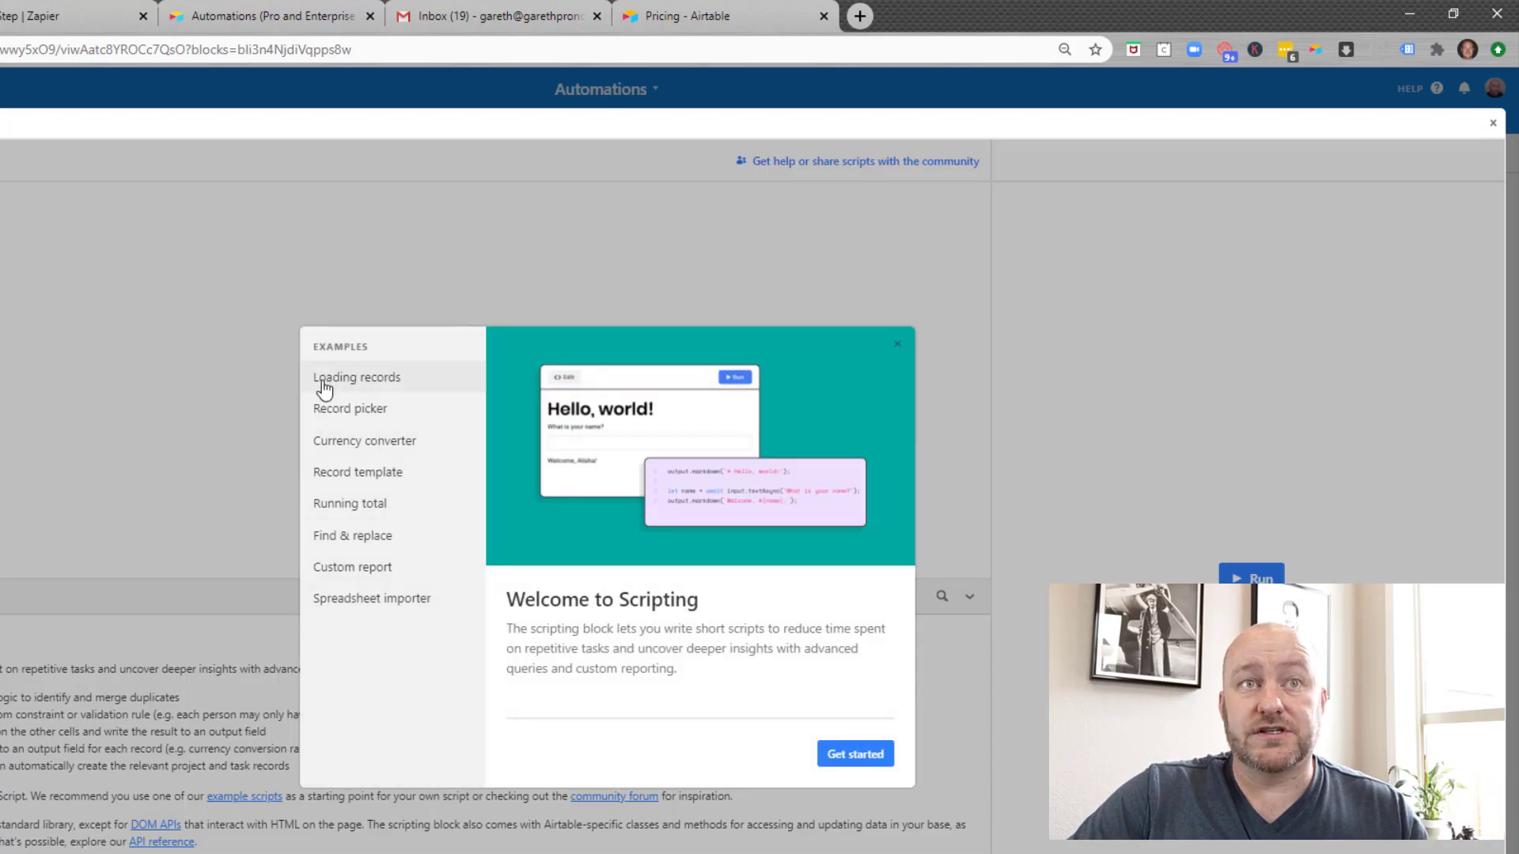
pyautogui.click(17, 714)
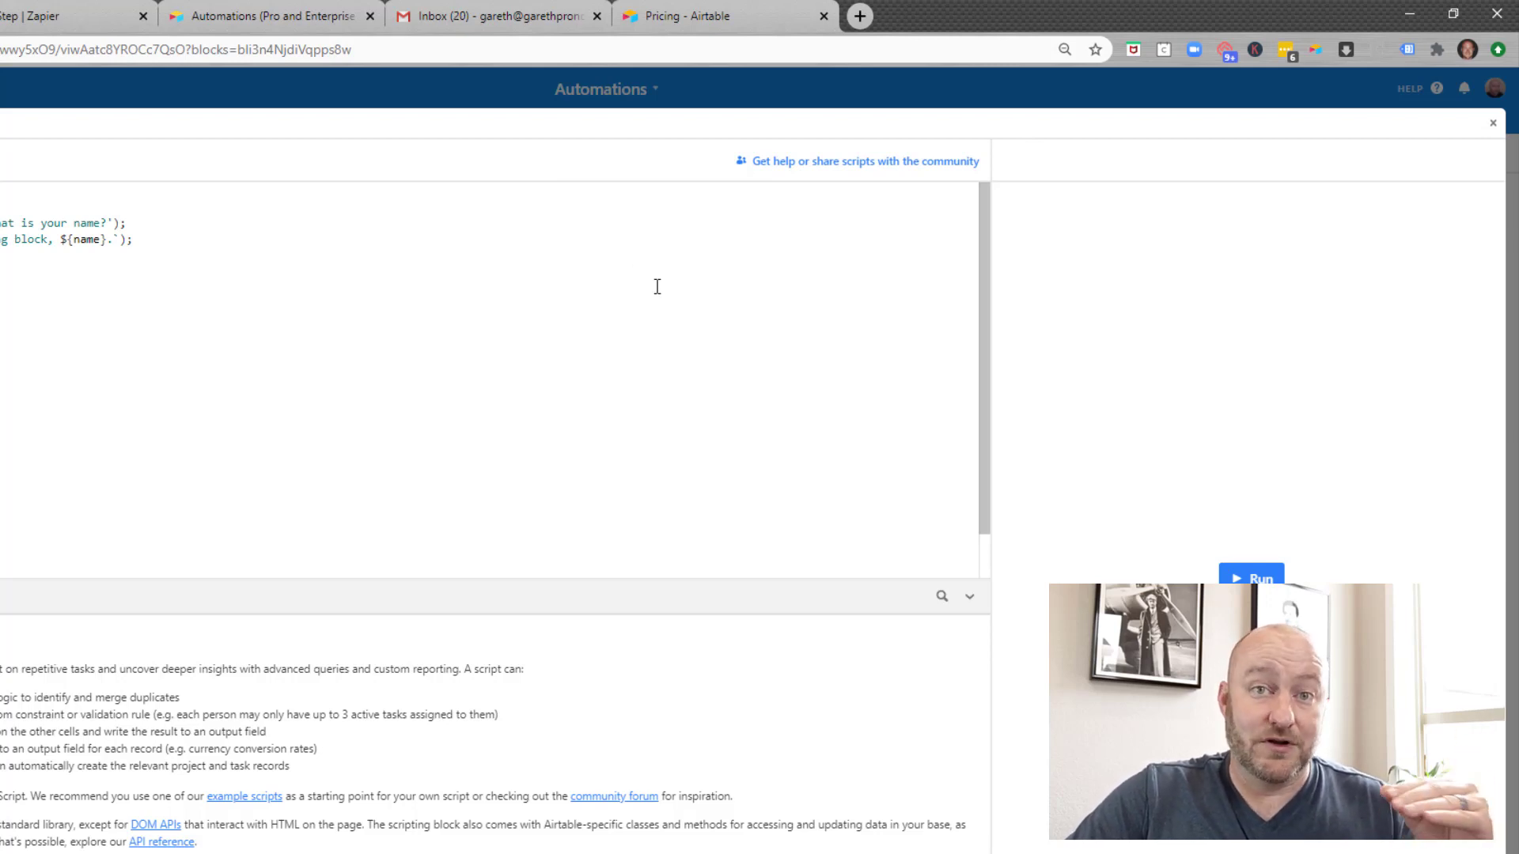
pyautogui.click(1495, 125)
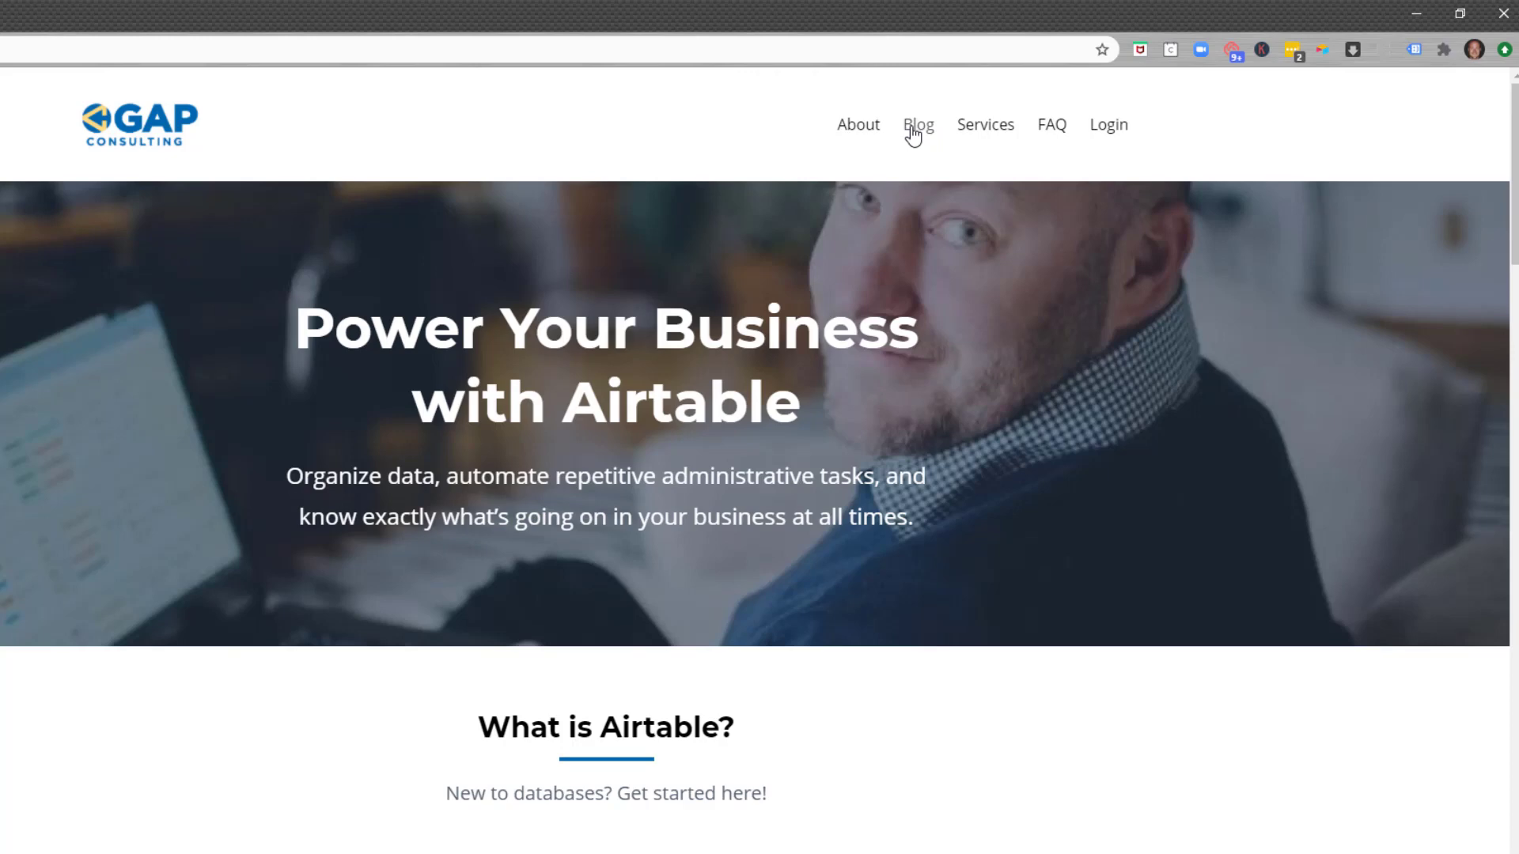
# Step: Open the Services page and scroll to the Go Hourly, Explore Courses and Apply Here cards
pyautogui.click(985, 127)
pyautogui.scroll(-5, 47, 383)
pyautogui.scroll(-3, 12, 372)
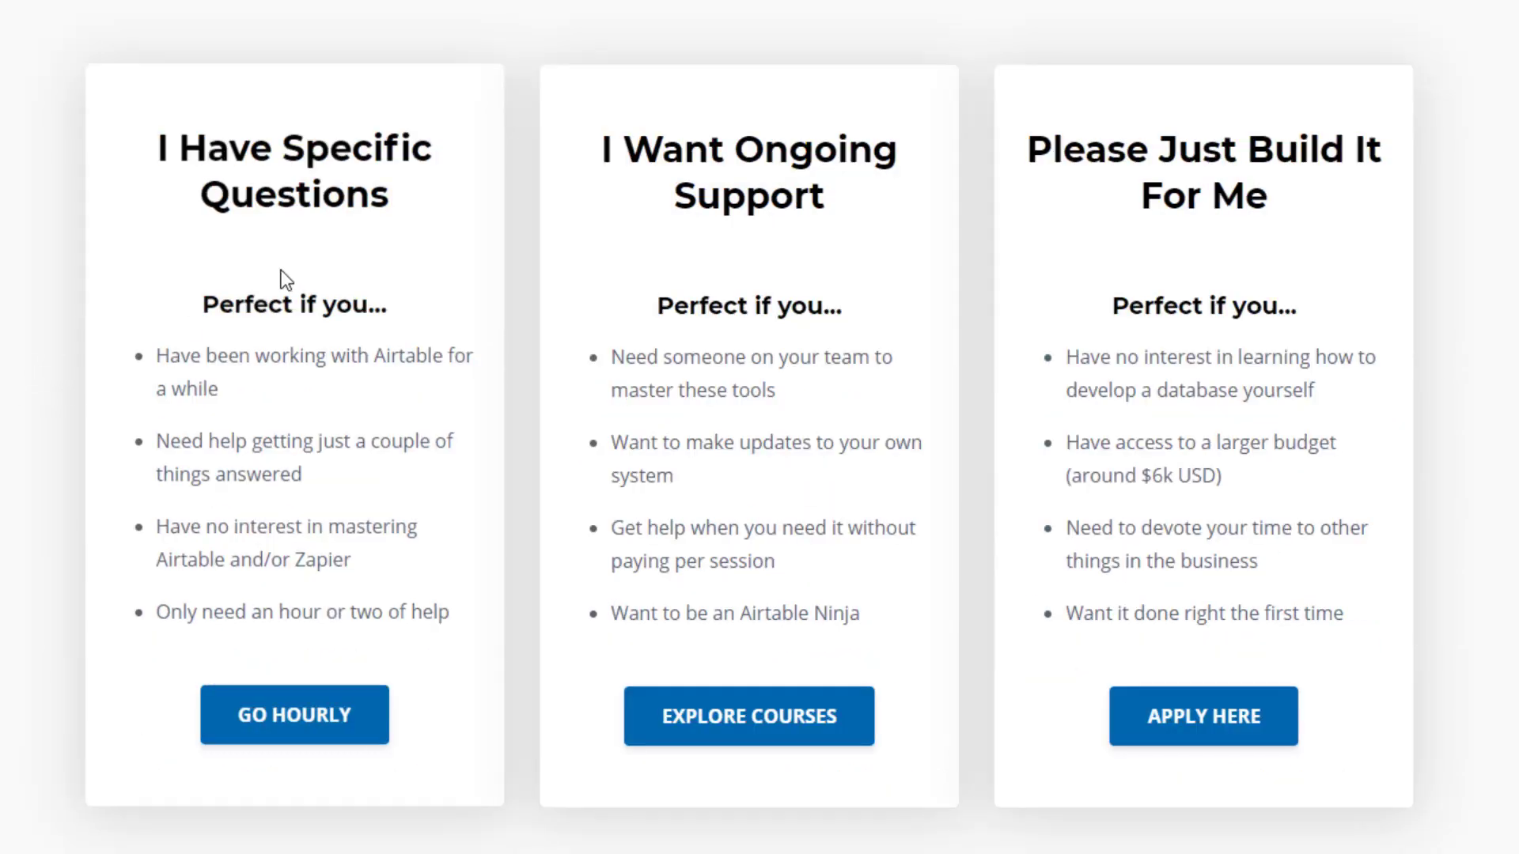